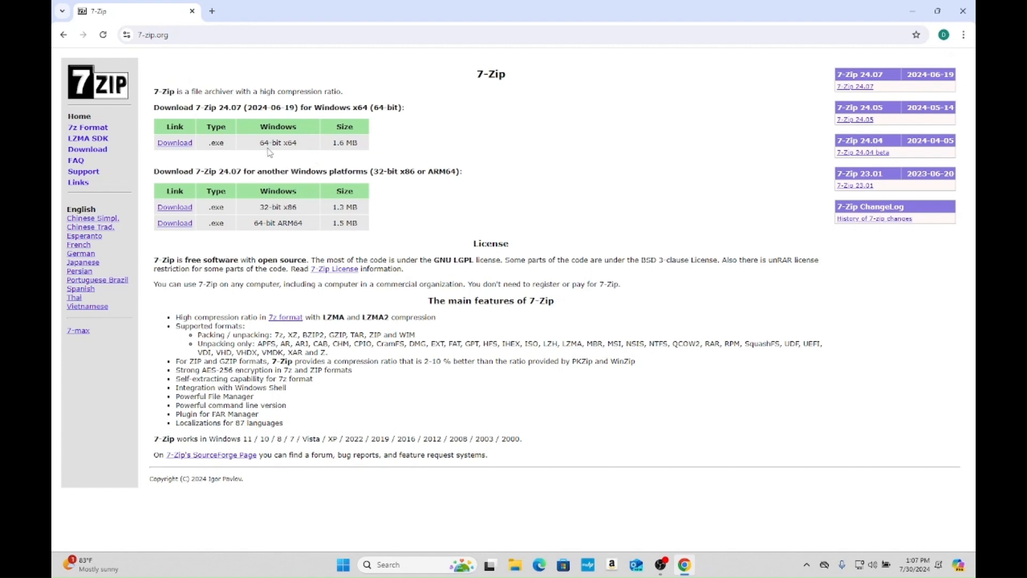
- Download the 64-bit x64 Windows installer of 7-Zip and launch the downloaded 7z2407-x64.exe
{"action": "left_click", "coordinate": [184, 151]}
{"action": "left_click", "coordinate": [923, 35]}
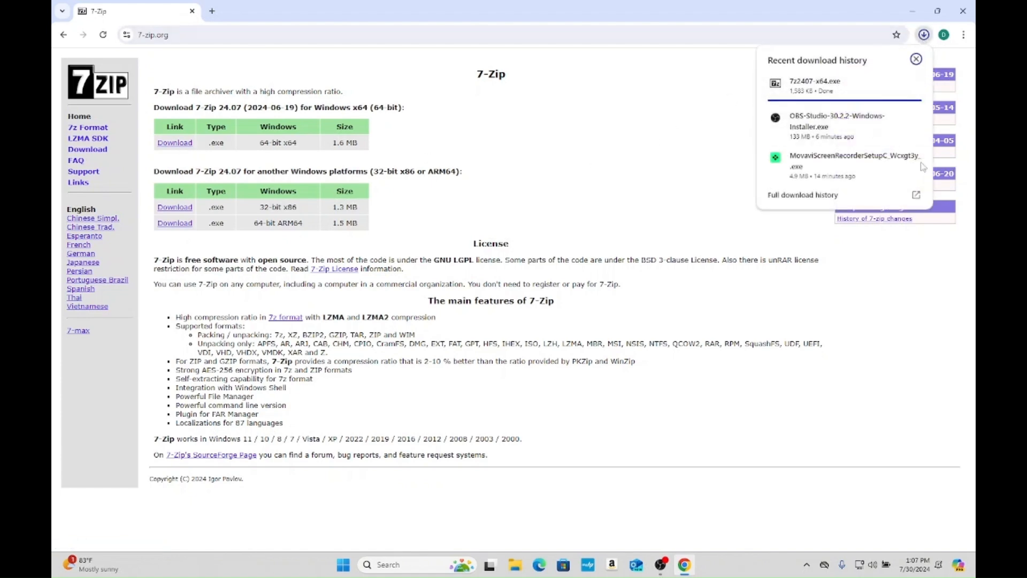
{"action": "left_click", "coordinate": [829, 96]}
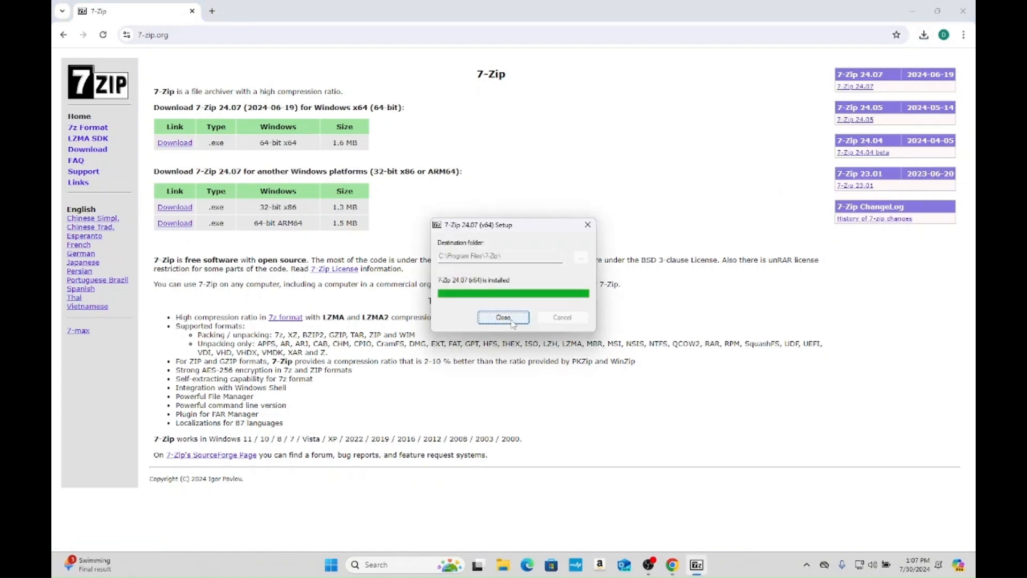
{"action": "left_click", "coordinate": [511, 320]}
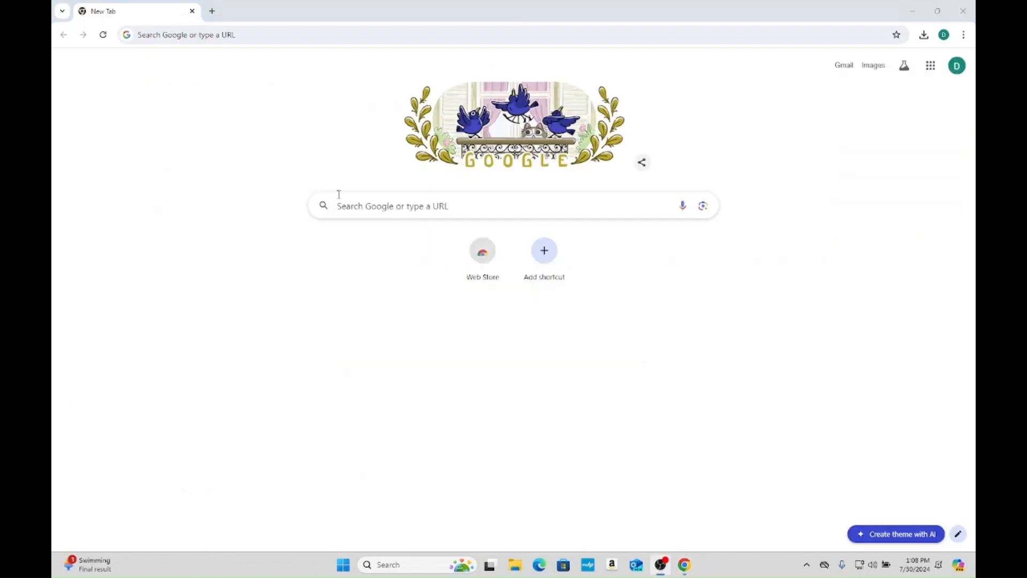
- Open the Google Drive folder "ISTA for BMW E90" from the copied link
{"action": "left_click", "coordinate": [335, 34]}
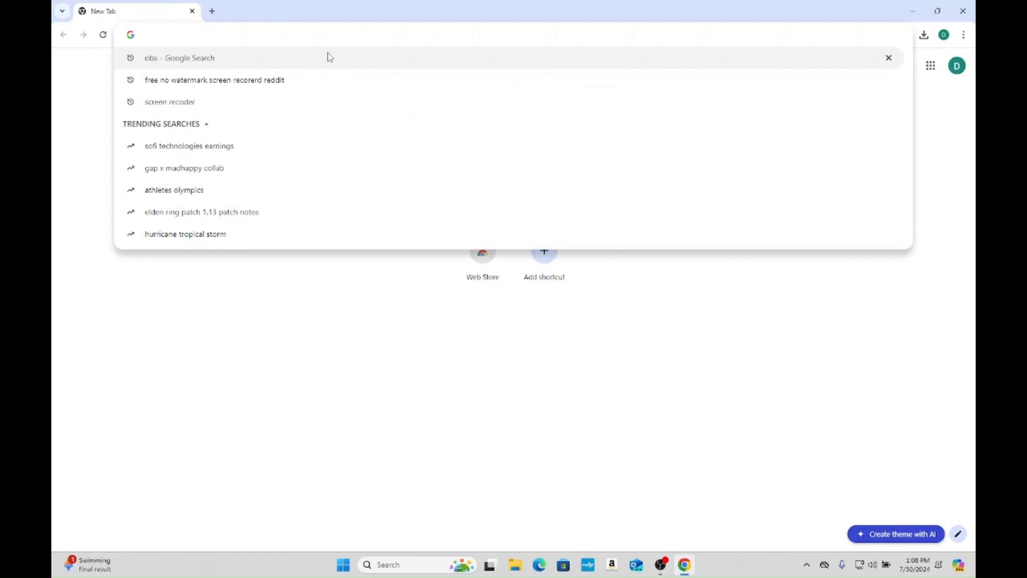
{"action": "key", "text": "Return"}
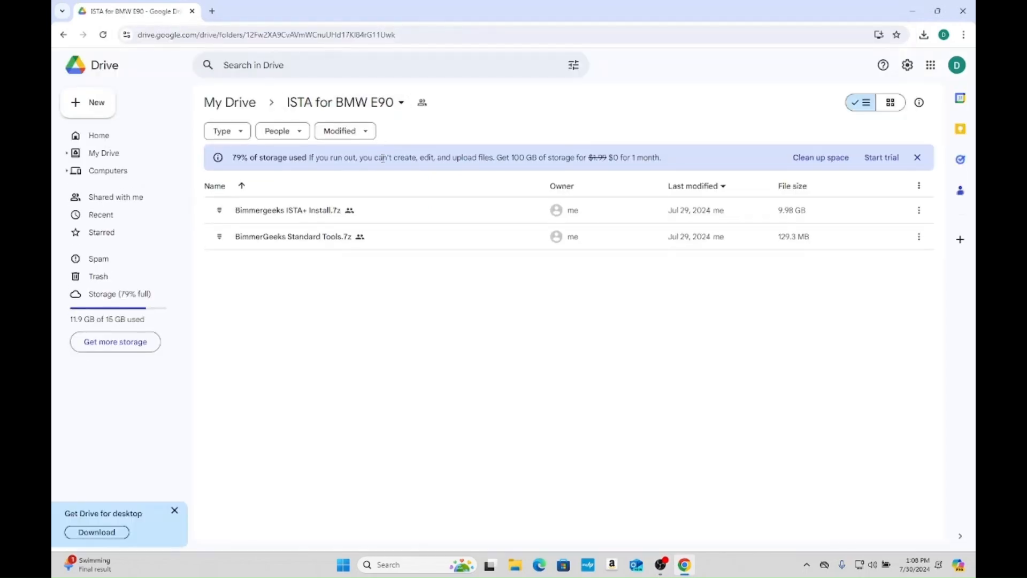
- Download BimmerGeeks Standard Tools.7z from the Drive folder
{"action": "mouse_move", "coordinate": [385, 238]}
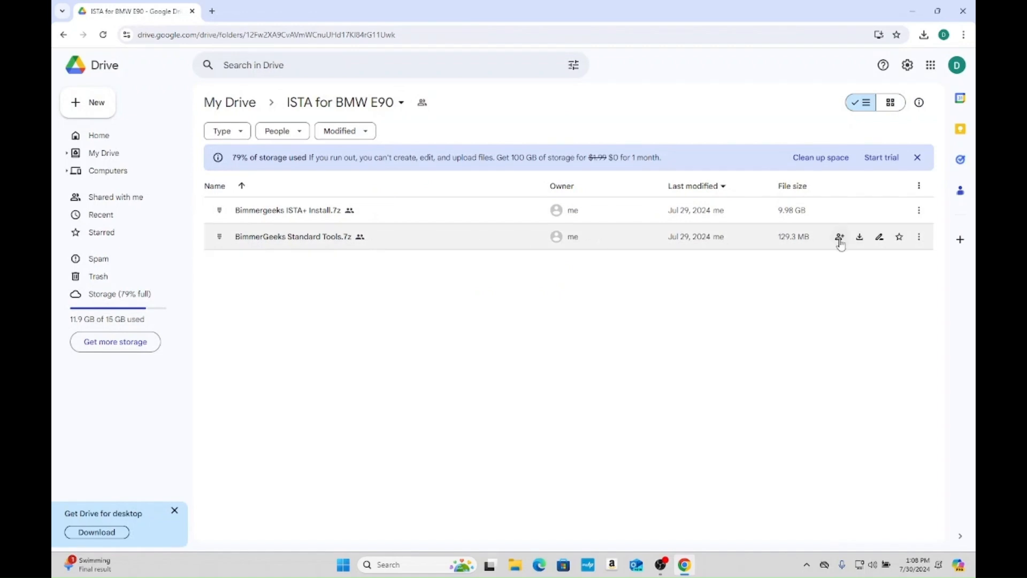
{"action": "left_click", "coordinate": [523, 243]}
{"action": "double_click", "coordinate": [475, 243]}
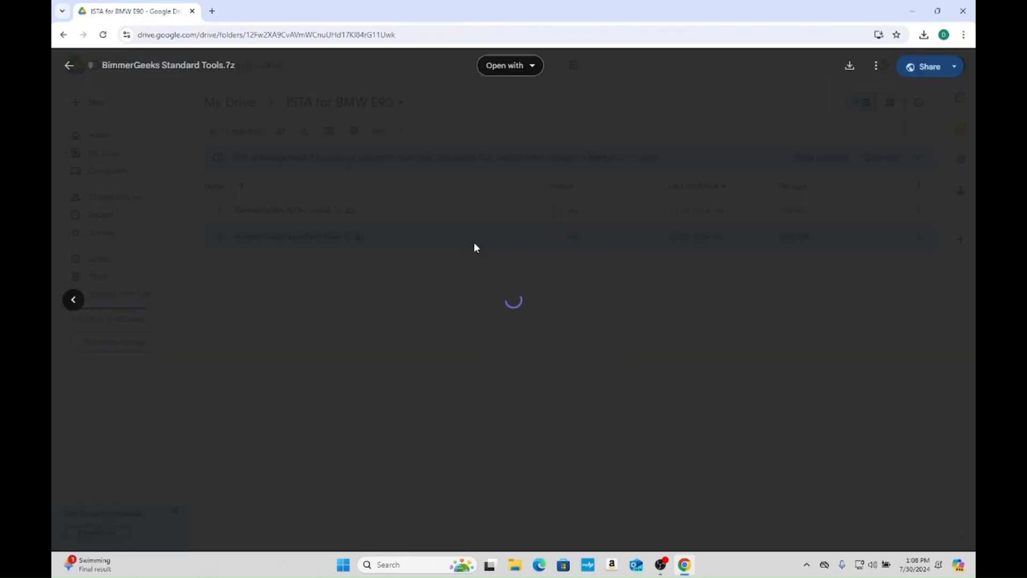
{"action": "left_click", "coordinate": [849, 65]}
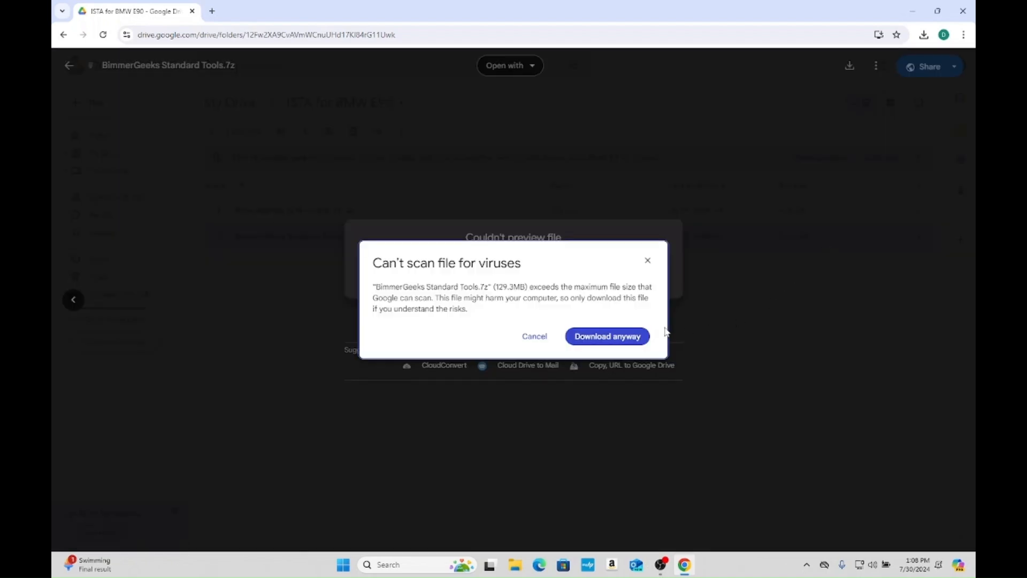
{"action": "left_click", "coordinate": [634, 337]}
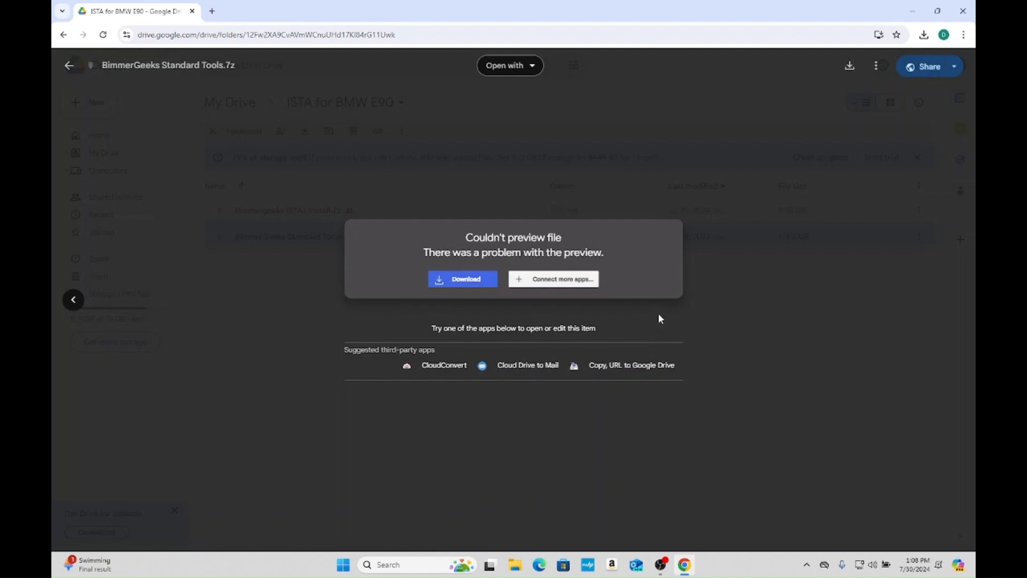
- Open the Downloads folder in File Explorer and bring up the extraction settings for the BimmerGeeks Standard Tools archive
{"action": "left_click", "coordinate": [515, 564]}
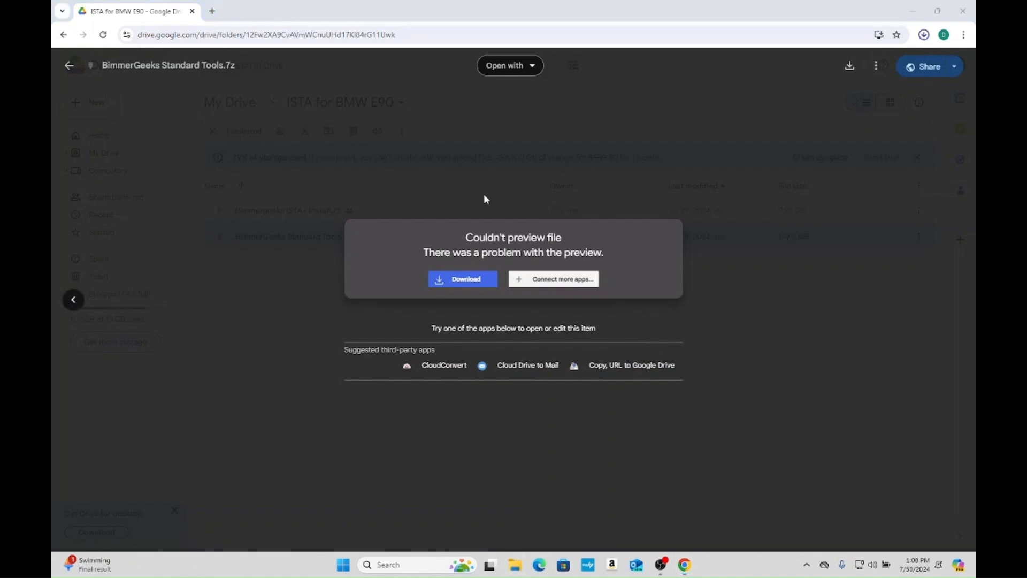
{"action": "left_click", "coordinate": [257, 266]}
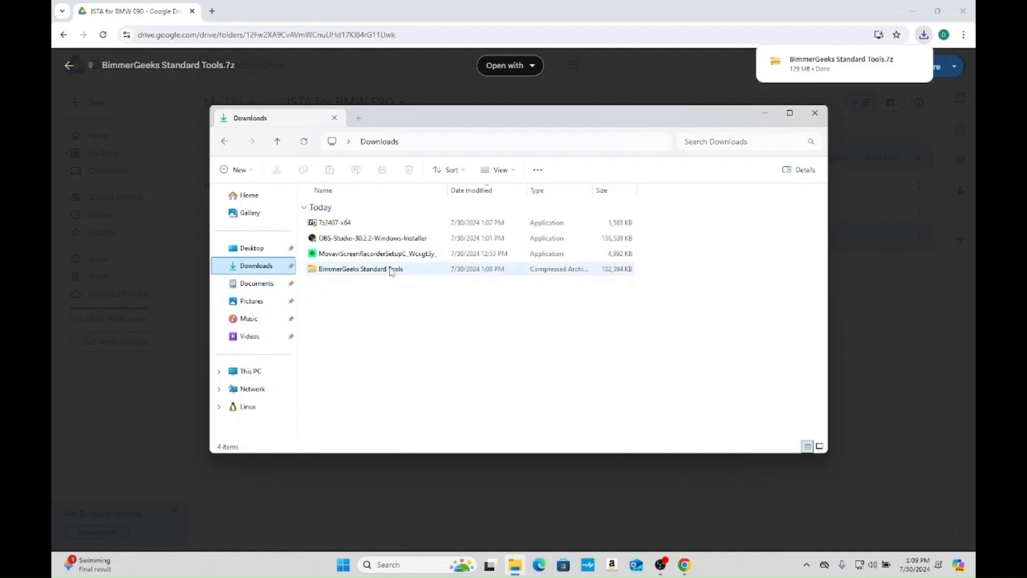
{"action": "double_click", "coordinate": [390, 266]}
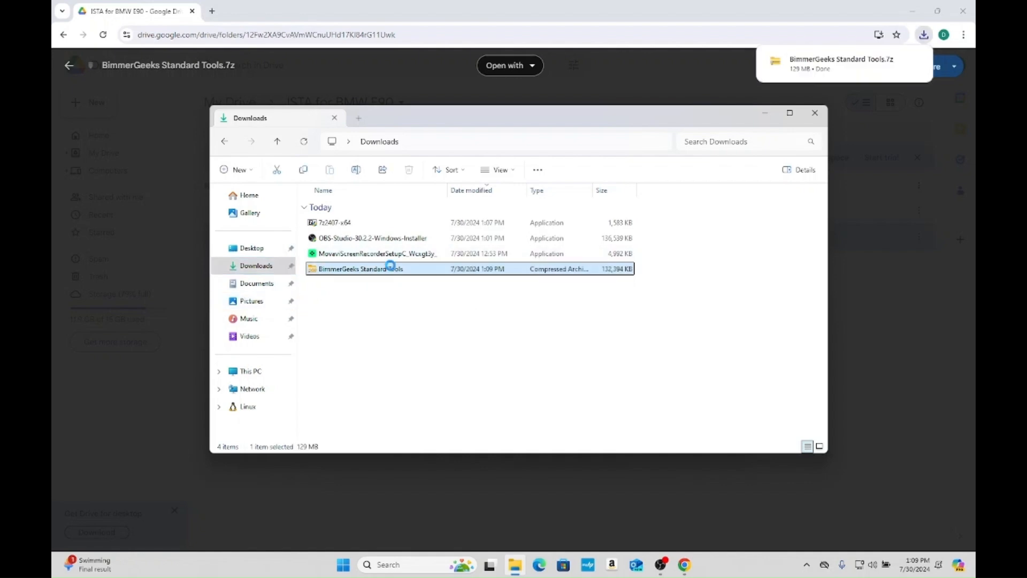
{"action": "right_click", "coordinate": [391, 269]}
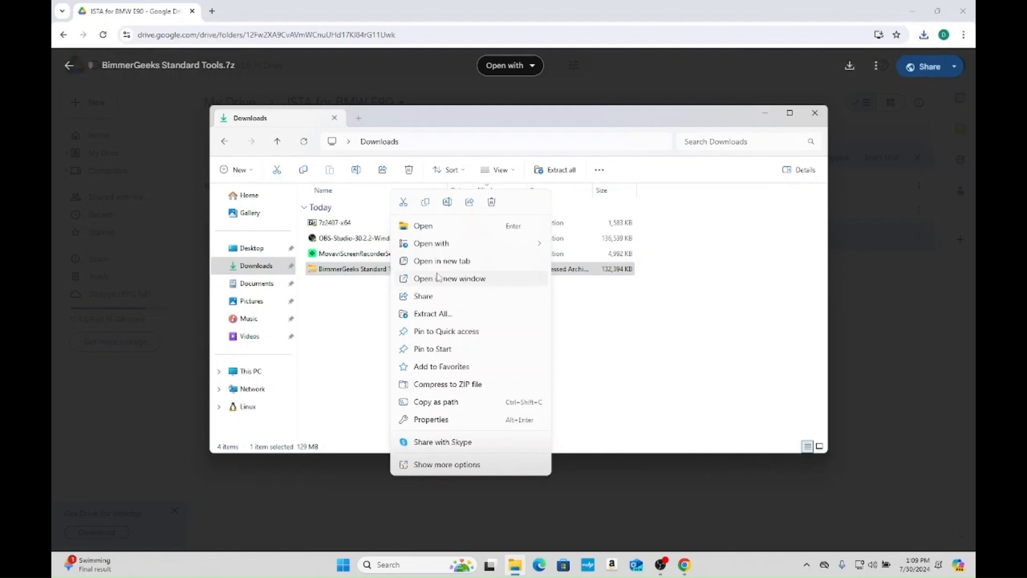
{"action": "left_click", "coordinate": [434, 314]}
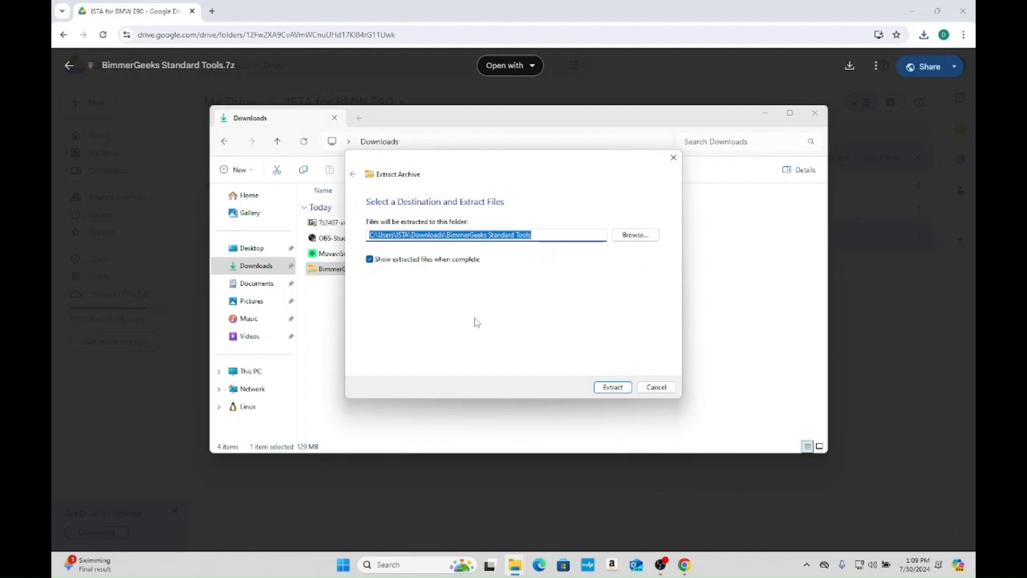
- Extract the archive into a new folder named "Standard Tools" on the Desktop
{"action": "left_click", "coordinate": [619, 237]}
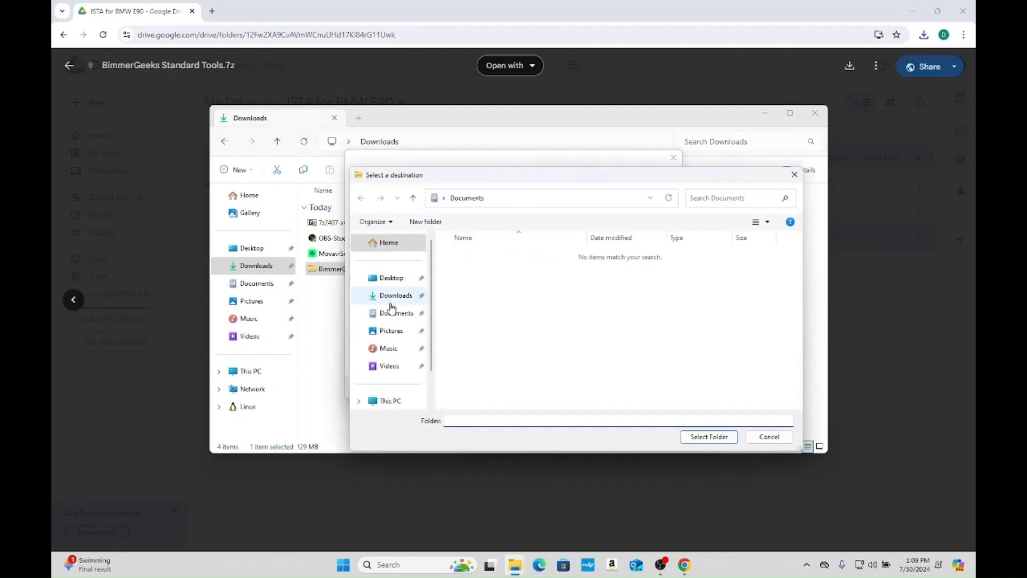
{"action": "left_click", "coordinate": [393, 279]}
{"action": "left_click", "coordinate": [530, 422]}
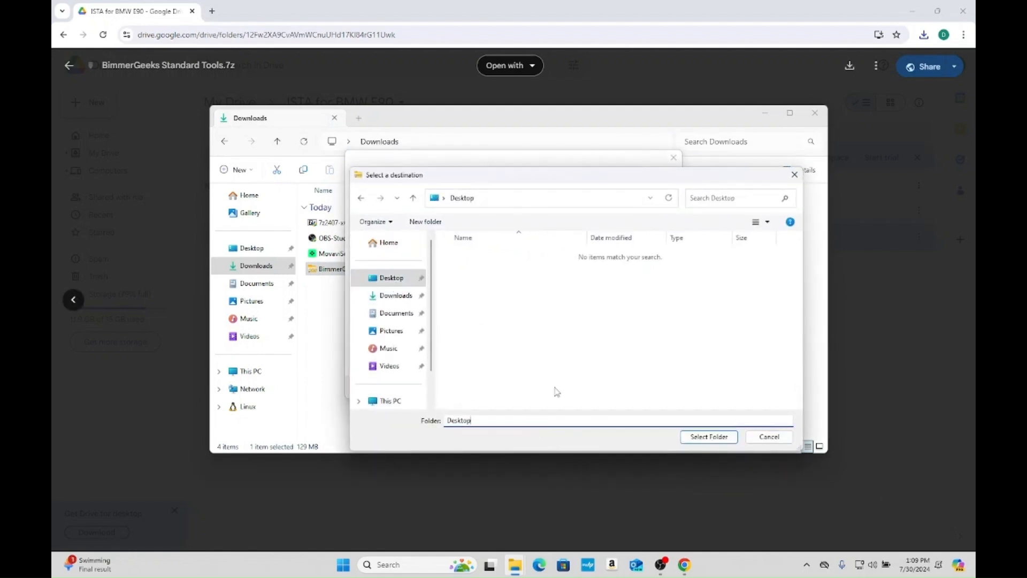
{"action": "right_click", "coordinate": [513, 336]}
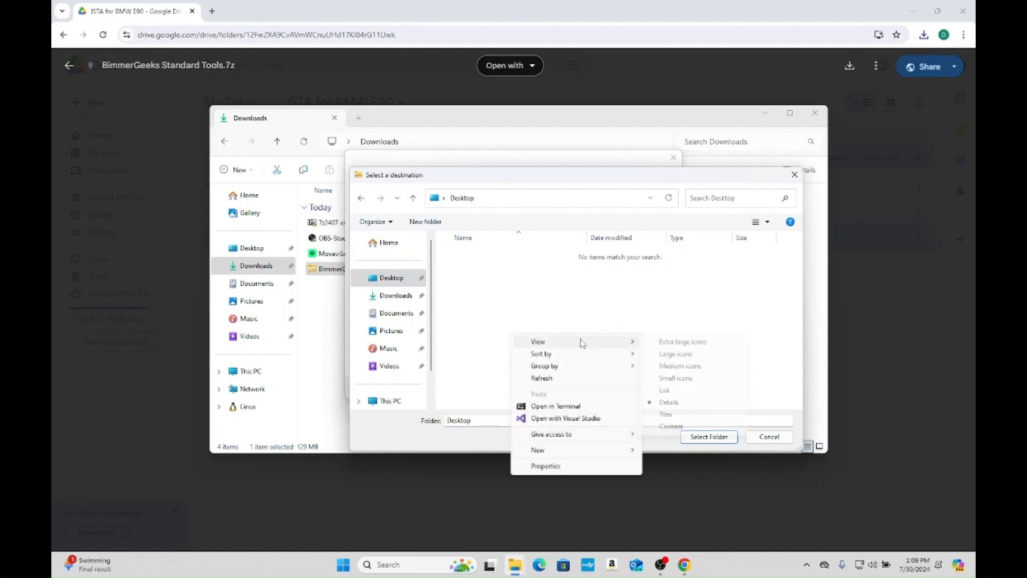
{"action": "mouse_move", "coordinate": [540, 449]}
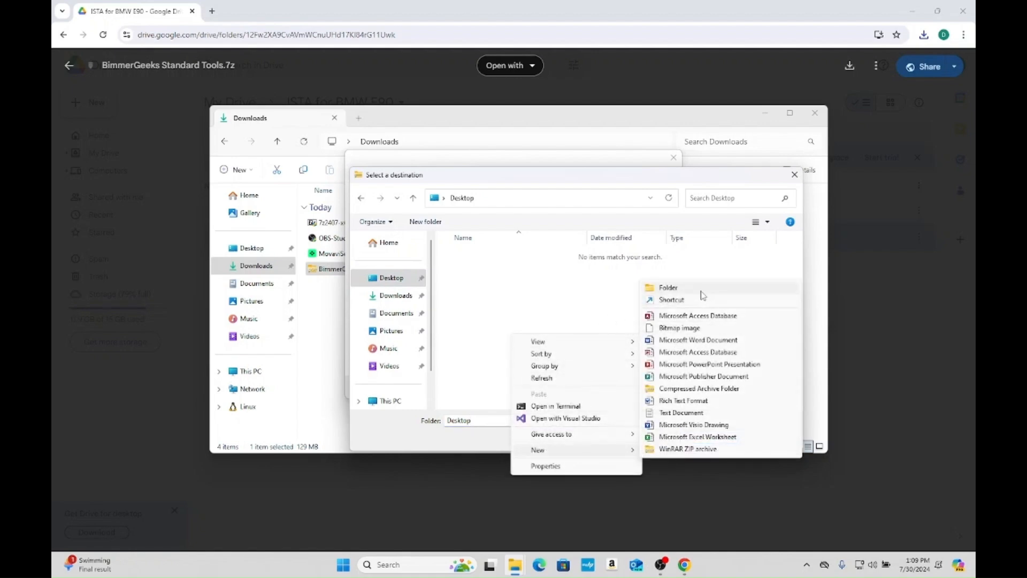
{"action": "left_click", "coordinate": [668, 286]}
{"action": "type", "text": "Standard Tools"}
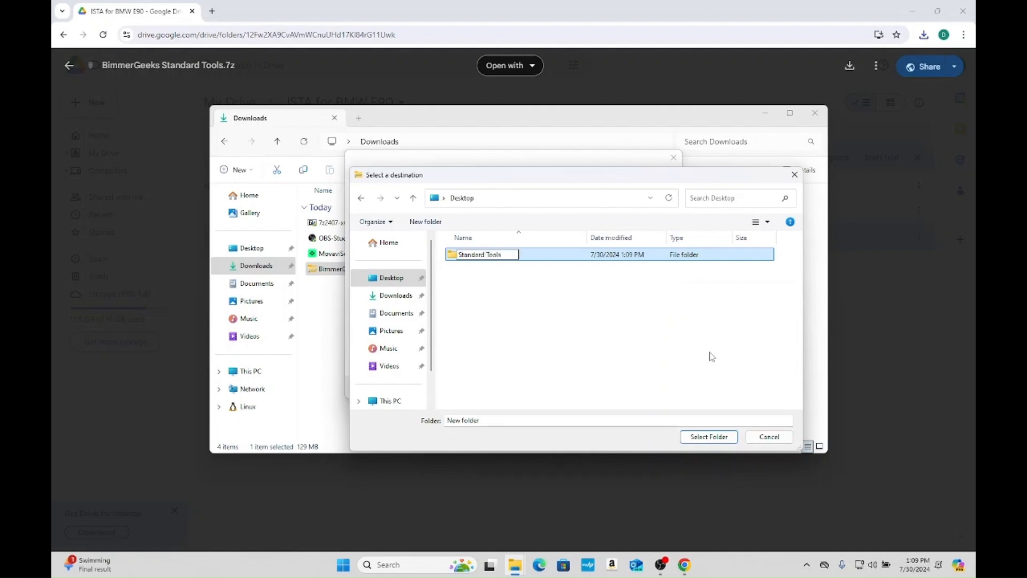
{"action": "key", "text": "Return"}
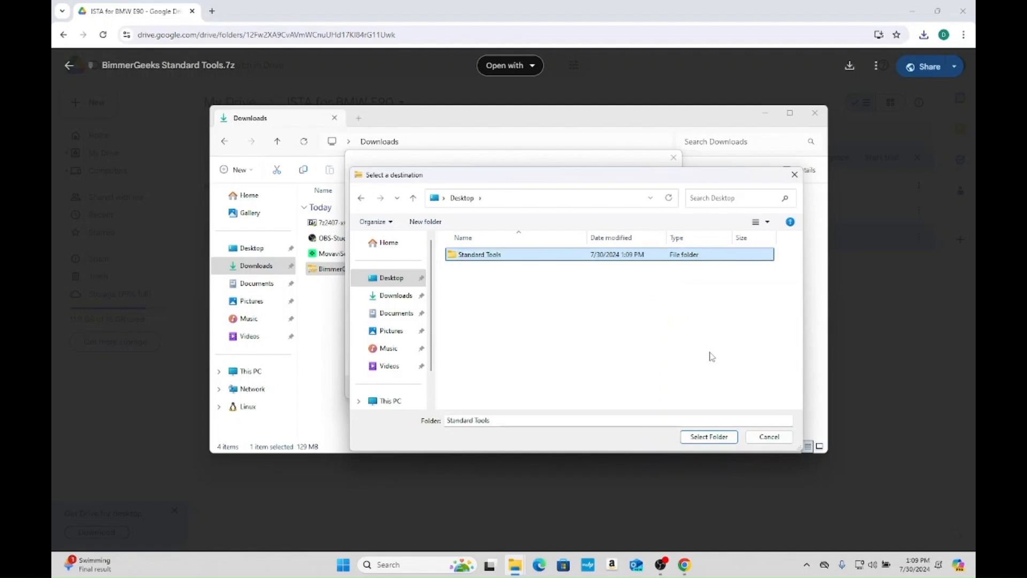
{"action": "left_click", "coordinate": [705, 436]}
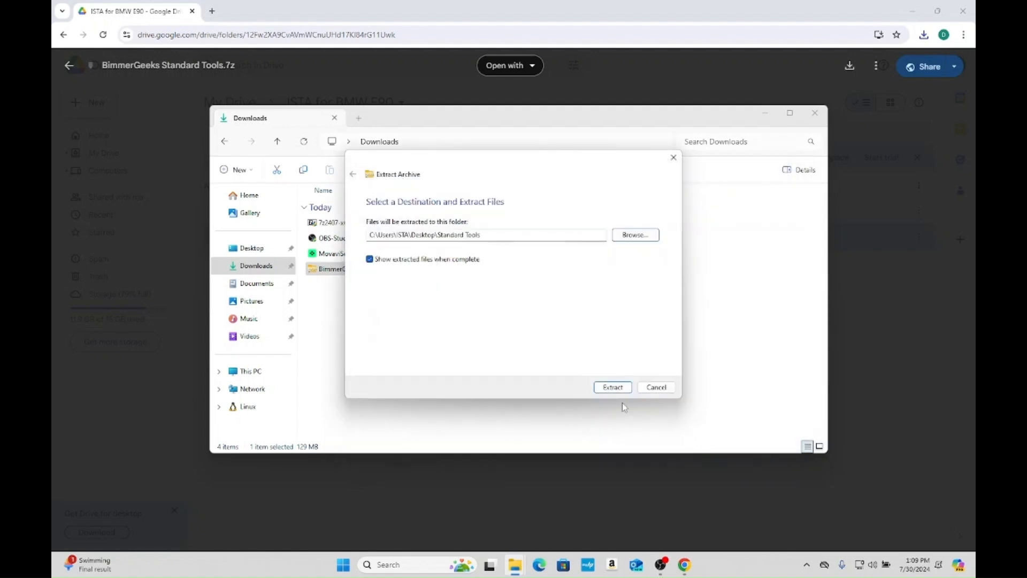
{"action": "left_click", "coordinate": [608, 393]}
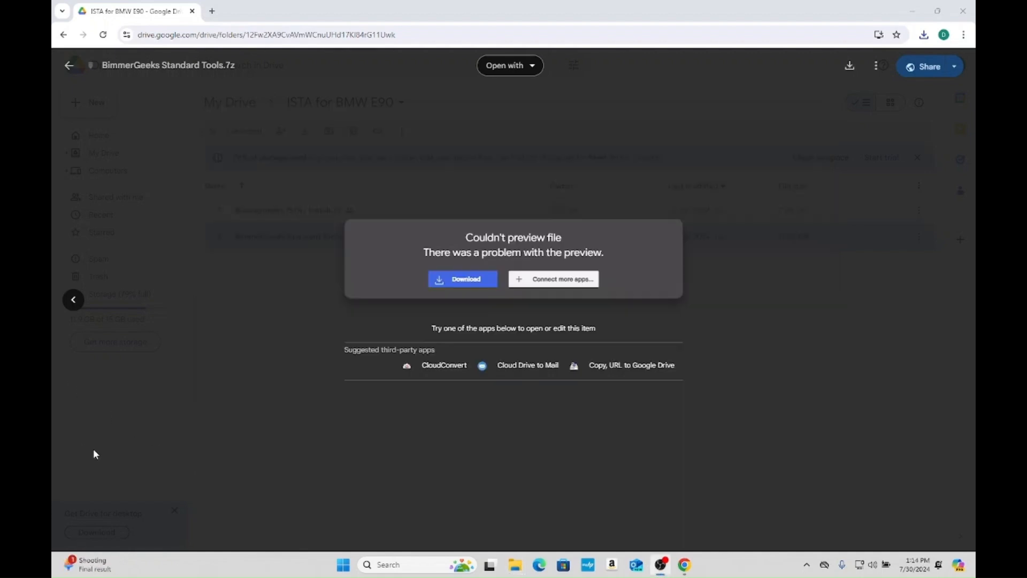
- Find and launch 7-Zip File Manager through the Windows search
{"action": "left_click", "coordinate": [407, 563]}
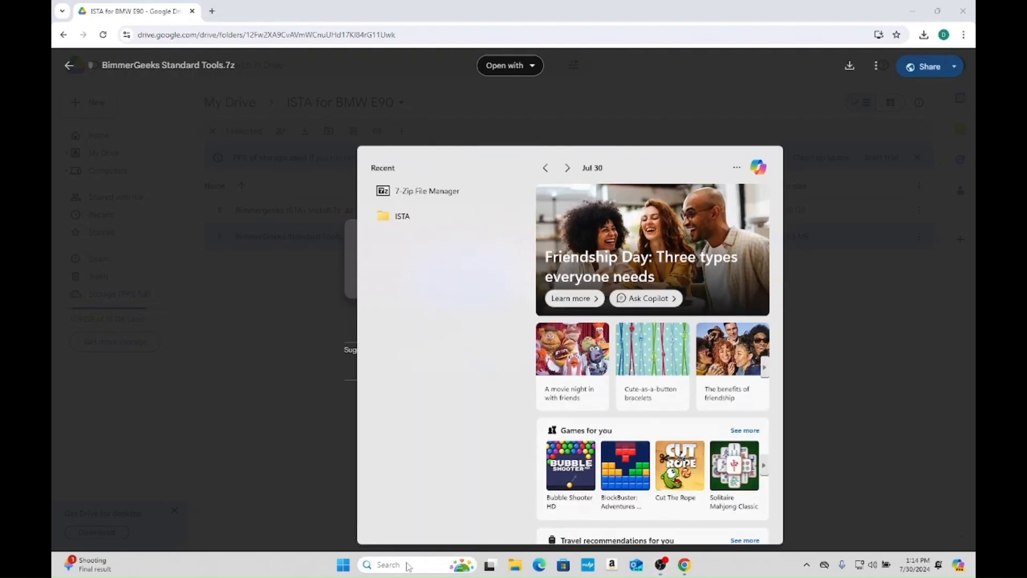
{"action": "type", "text": "7-Zip File Manage"}
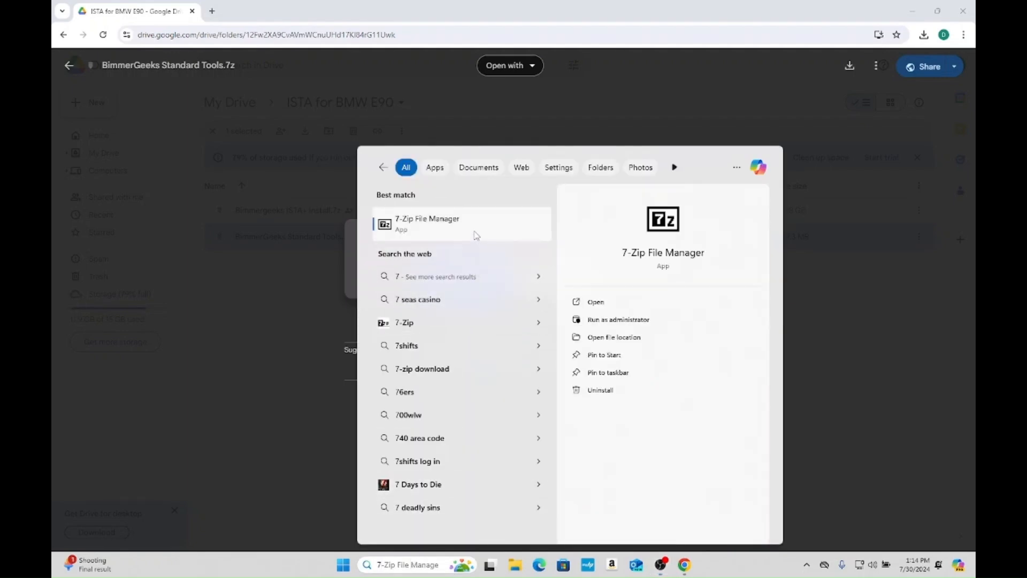
{"action": "left_click", "coordinate": [477, 233]}
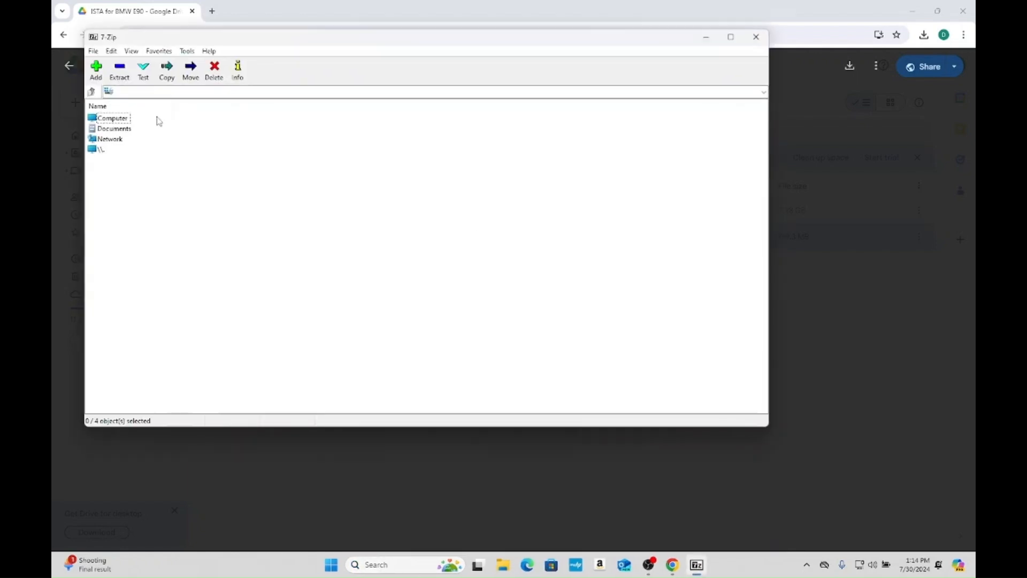
- Browse to C:\Users\ISTA\Downloads and open the BimmerGeeks Standard Tools.7z archive in 7-Zip
{"action": "double_click", "coordinate": [104, 118]}
{"action": "double_click", "coordinate": [101, 118]}
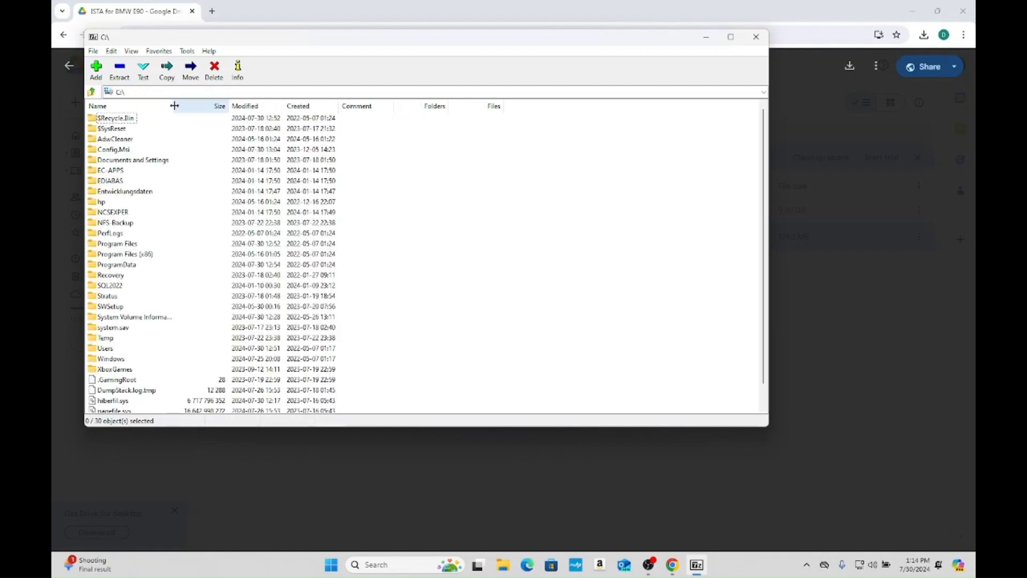
{"action": "double_click", "coordinate": [109, 348]}
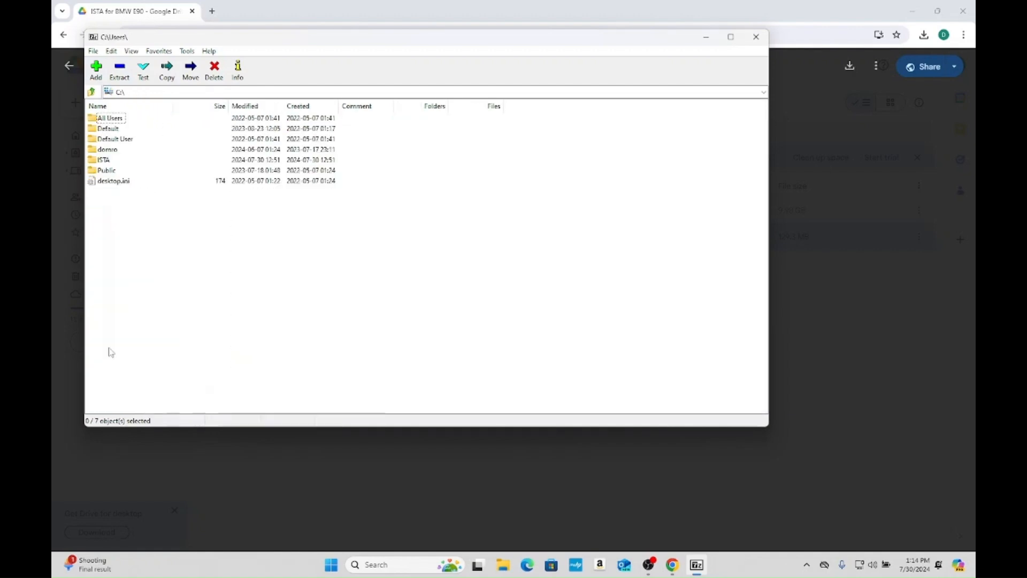
{"action": "double_click", "coordinate": [109, 161]}
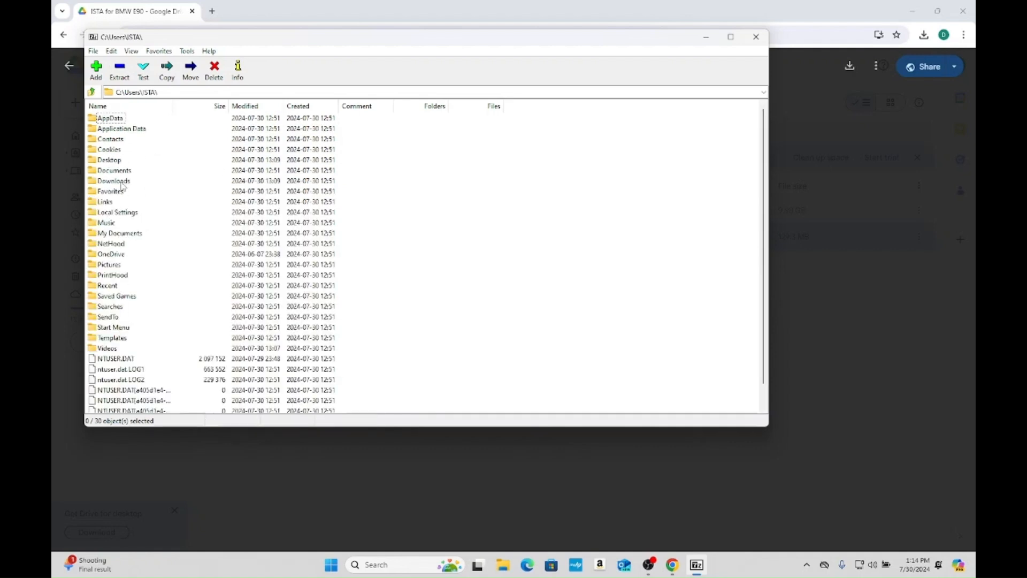
{"action": "double_click", "coordinate": [122, 182]}
{"action": "double_click", "coordinate": [134, 127]}
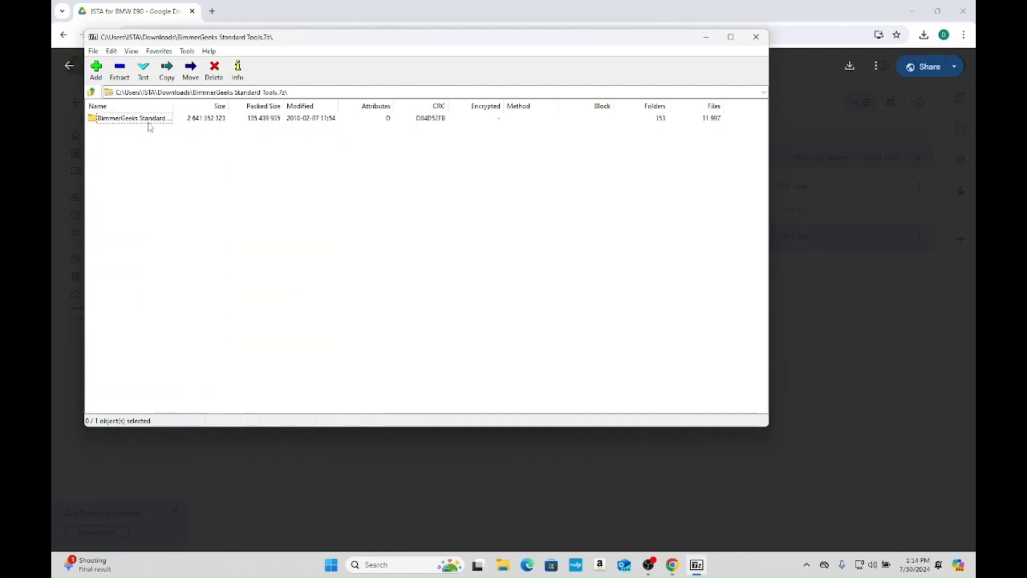
- Start extracting the BimmerGeeks Standard Tools folder from the archive, choosing a new folder on the Desktop as the destination
{"action": "left_click", "coordinate": [145, 121]}
{"action": "left_click", "coordinate": [120, 68]}
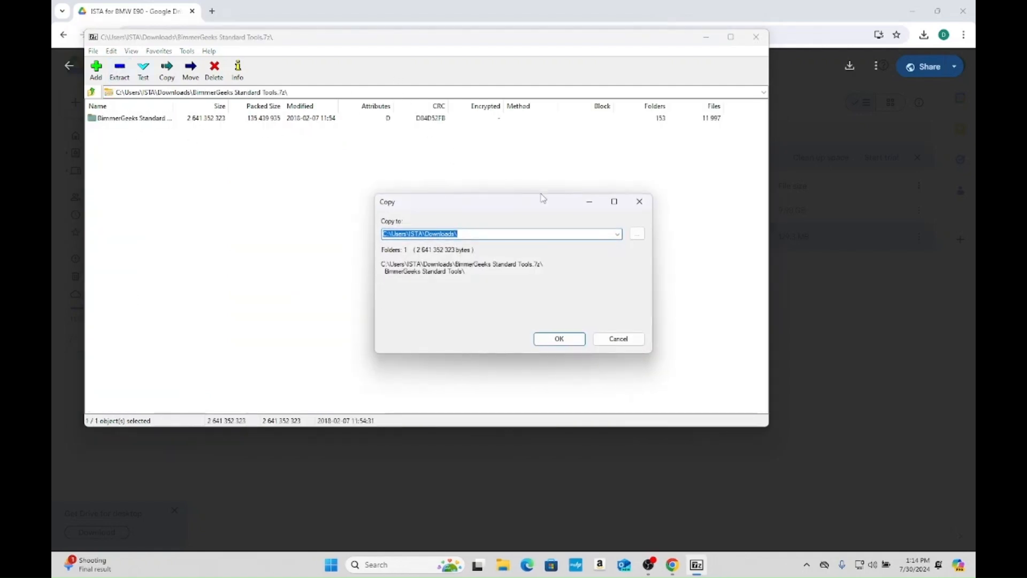
{"action": "left_click", "coordinate": [636, 233]}
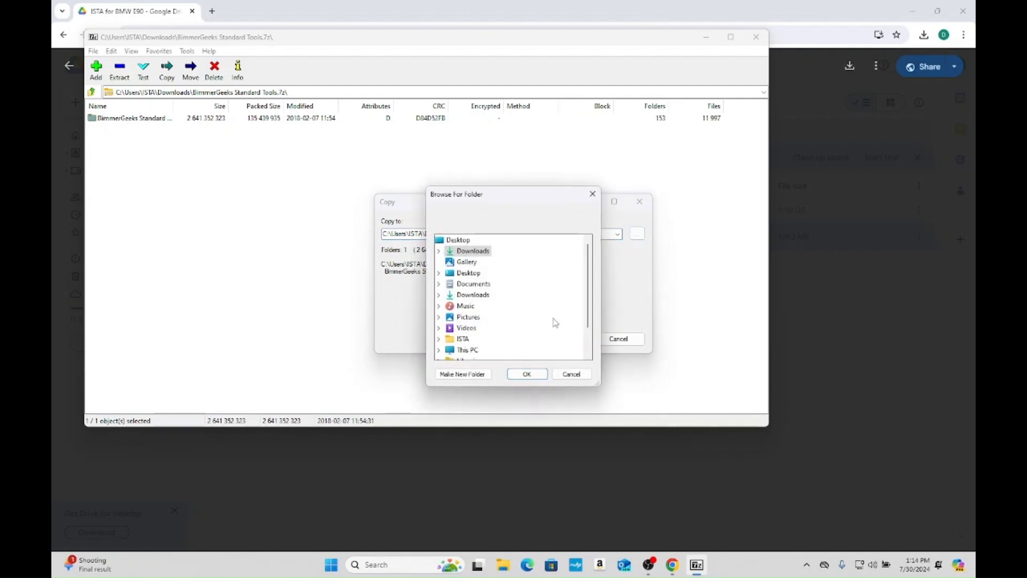
{"action": "double_click", "coordinate": [469, 273]}
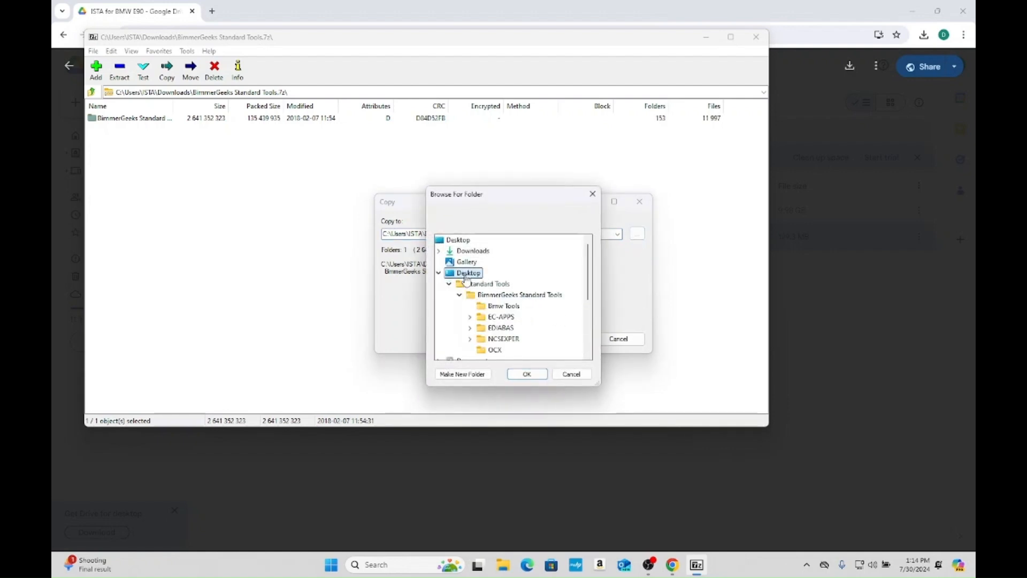
{"action": "left_click", "coordinate": [482, 375]}
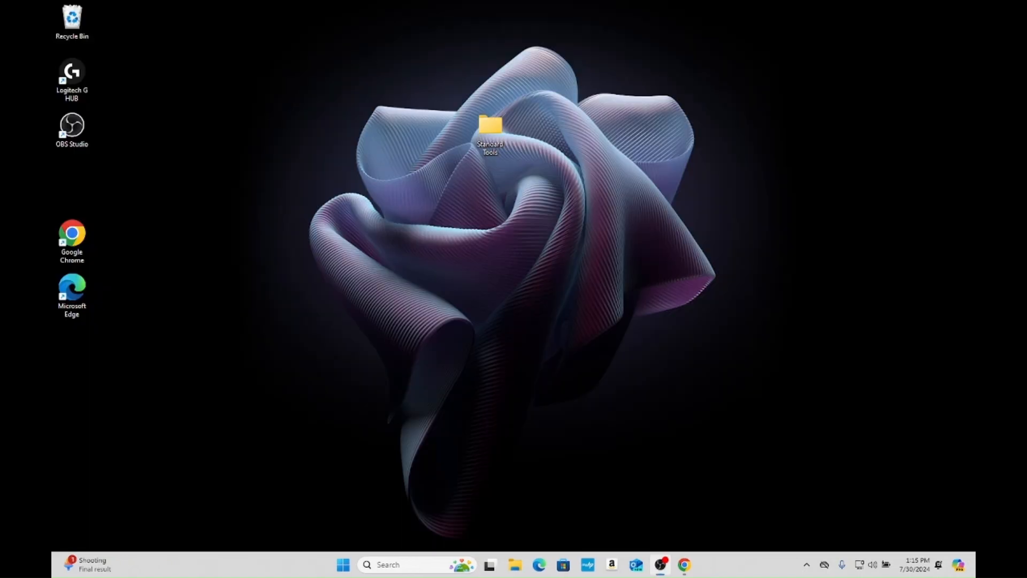
- Open the BimmerGeeks Standard Tools folder inside Standard Tools on the Desktop and select the Install Instructions text file
{"action": "double_click", "coordinate": [490, 128]}
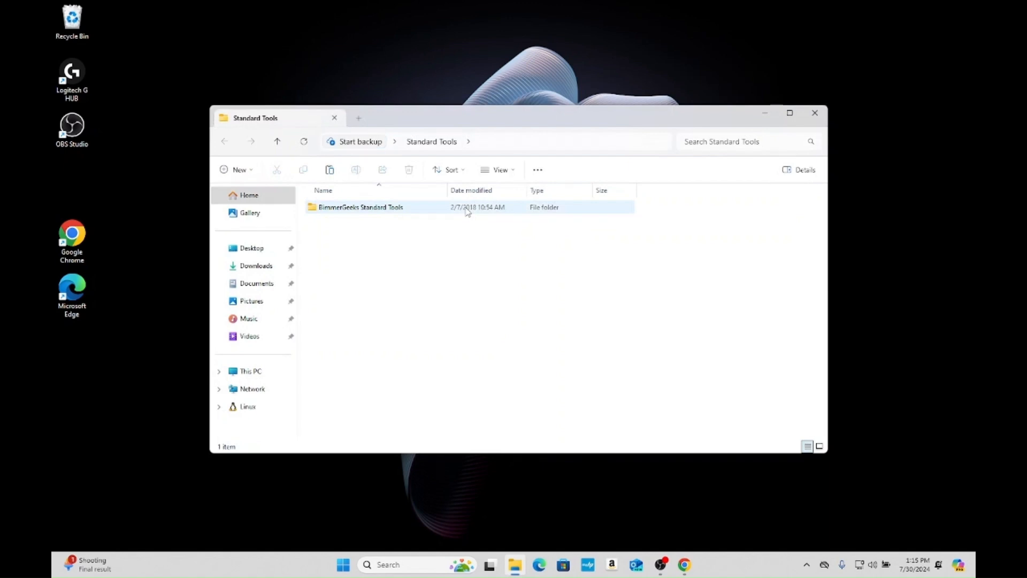
{"action": "double_click", "coordinate": [466, 210]}
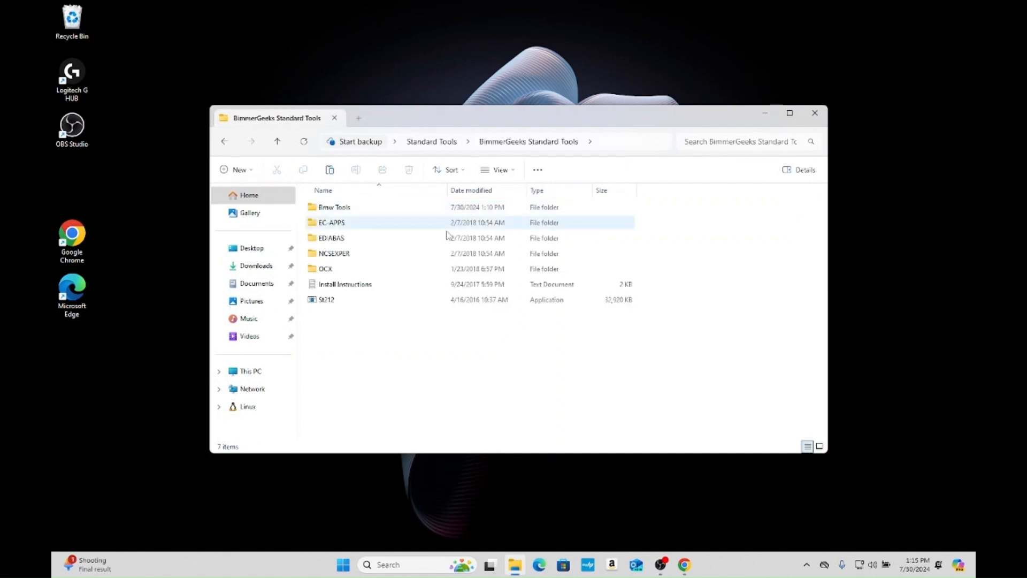
{"action": "left_click", "coordinate": [407, 288]}
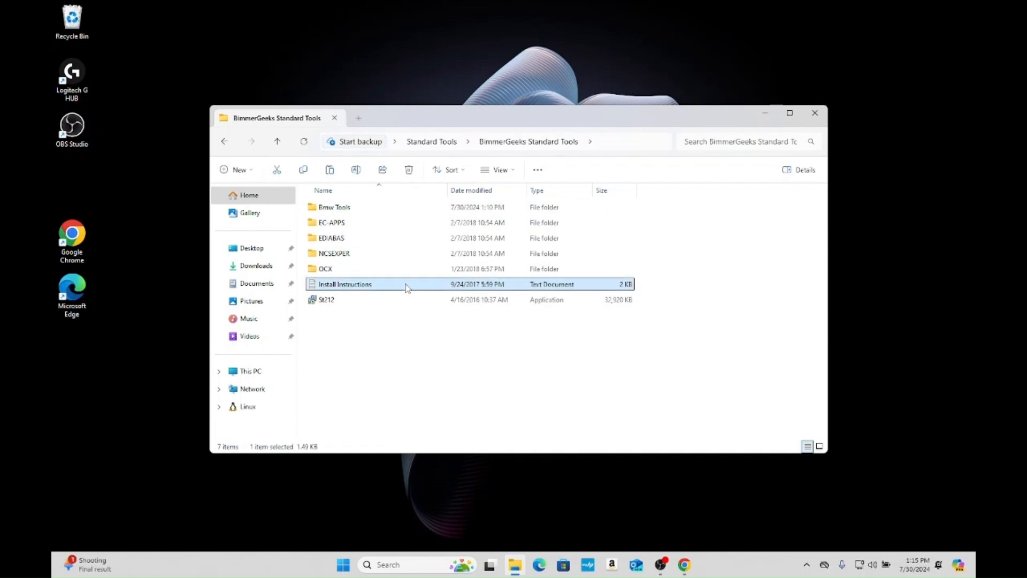
- Open the Install Instructions text file and move its window out of the way
{"action": "double_click", "coordinate": [407, 287]}
{"action": "left_click_drag", "start_coordinate": [443, 60], "coordinate": [995, 15]}
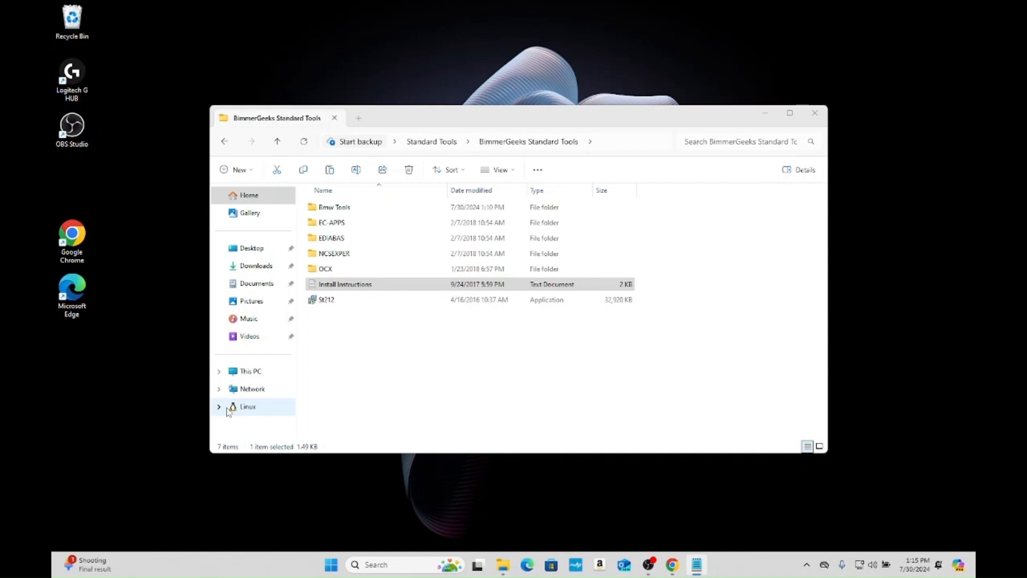
- Try to run the St212 installer with English as the setup language
{"action": "double_click", "coordinate": [403, 301]}
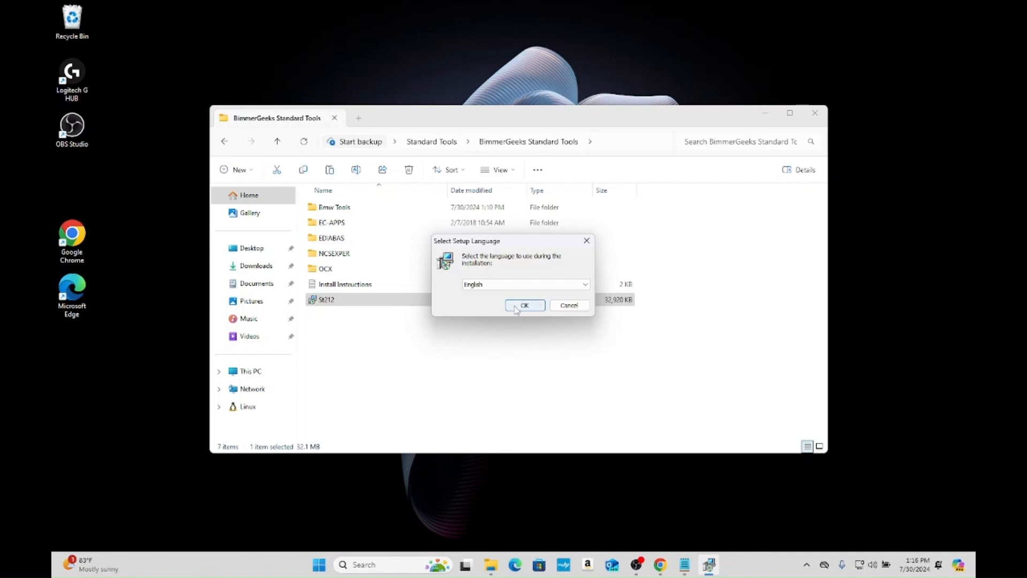
{"action": "left_click", "coordinate": [517, 309]}
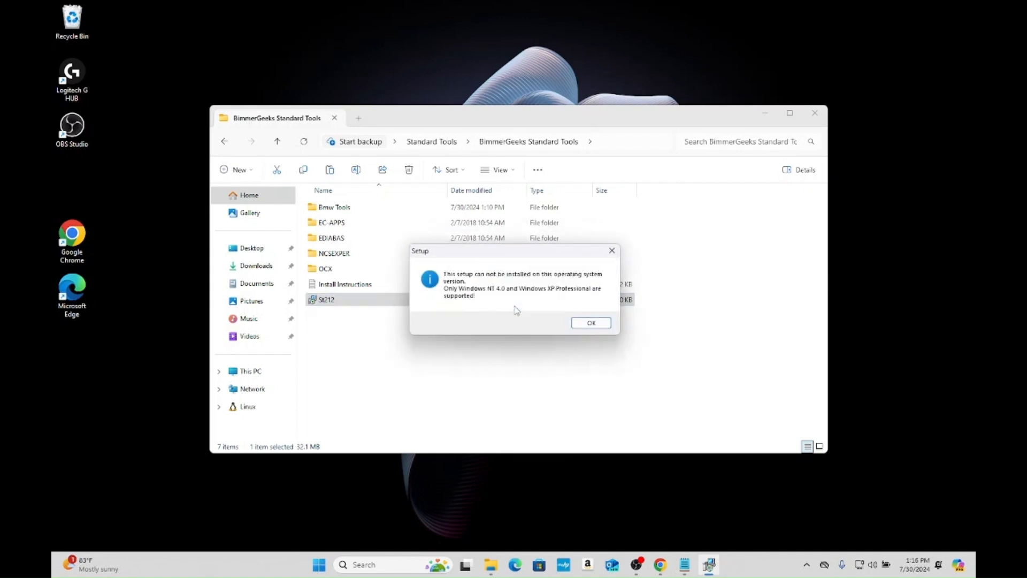
{"action": "left_click", "coordinate": [579, 323]}
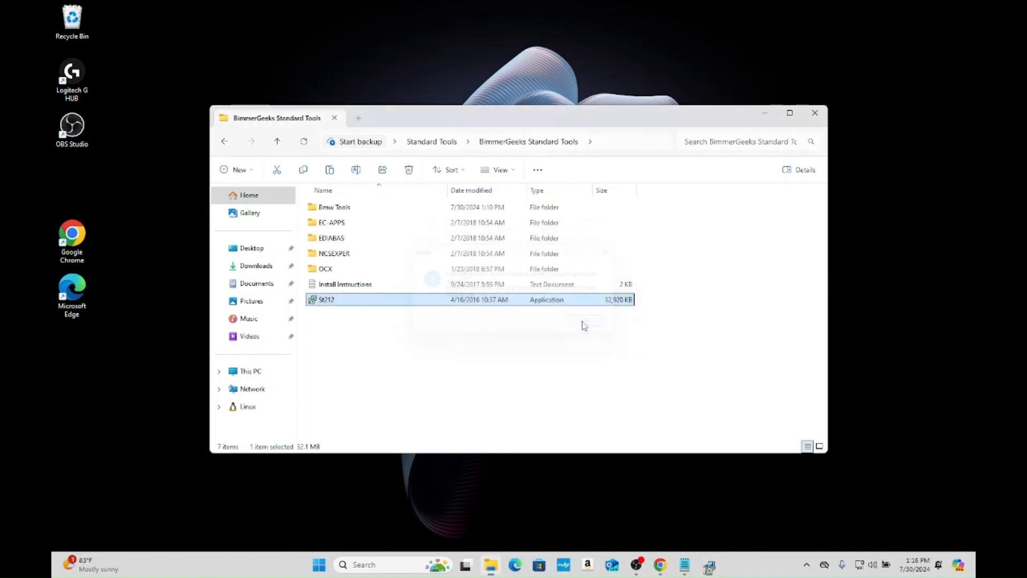
- Set the St212 application to run in compatibility mode for Windows 7
{"action": "right_click", "coordinate": [427, 303]}
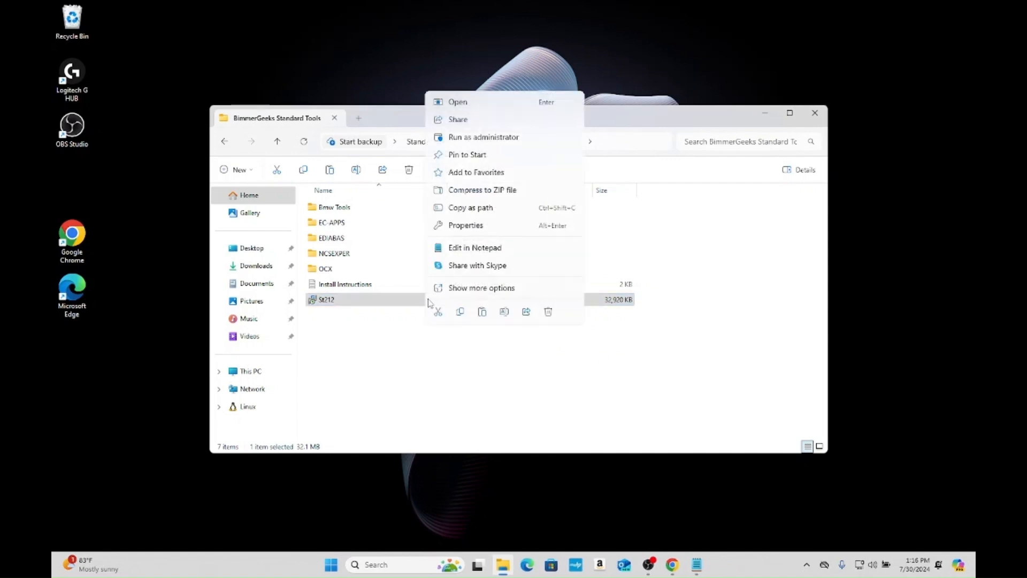
{"action": "left_click", "coordinate": [461, 234]}
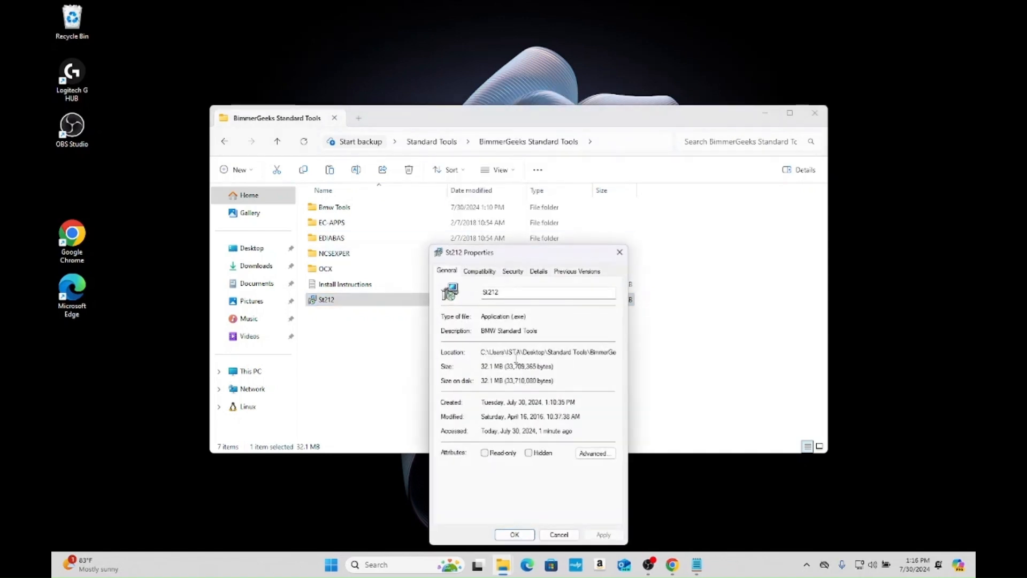
{"action": "left_click", "coordinate": [484, 273]}
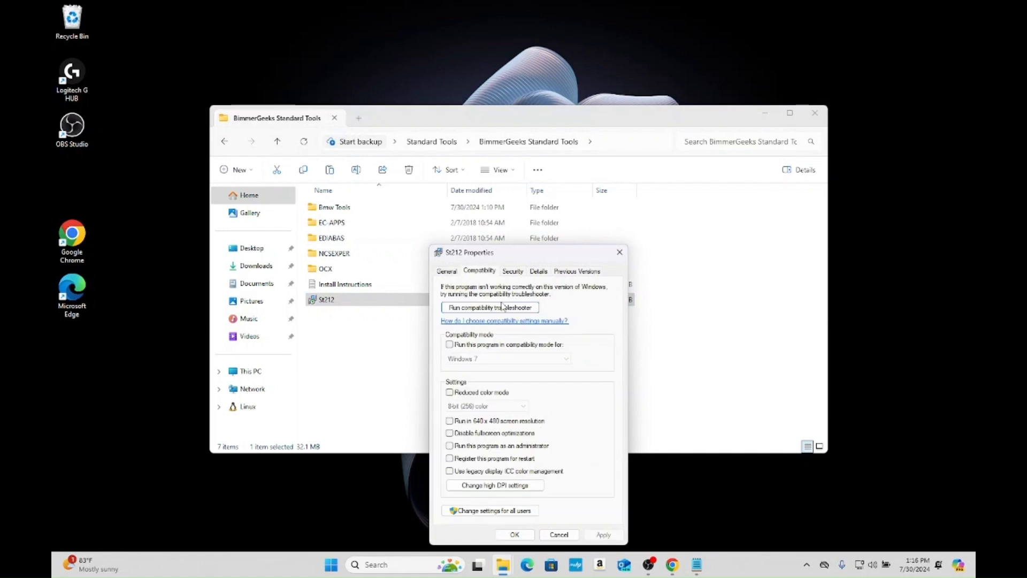
{"action": "left_click", "coordinate": [449, 345]}
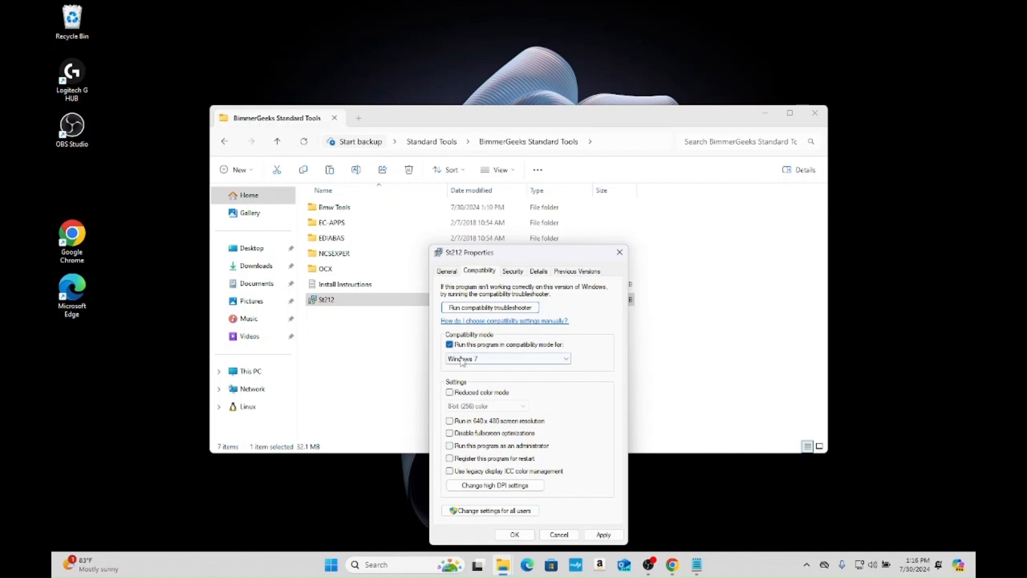
{"action": "left_click", "coordinate": [514, 534]}
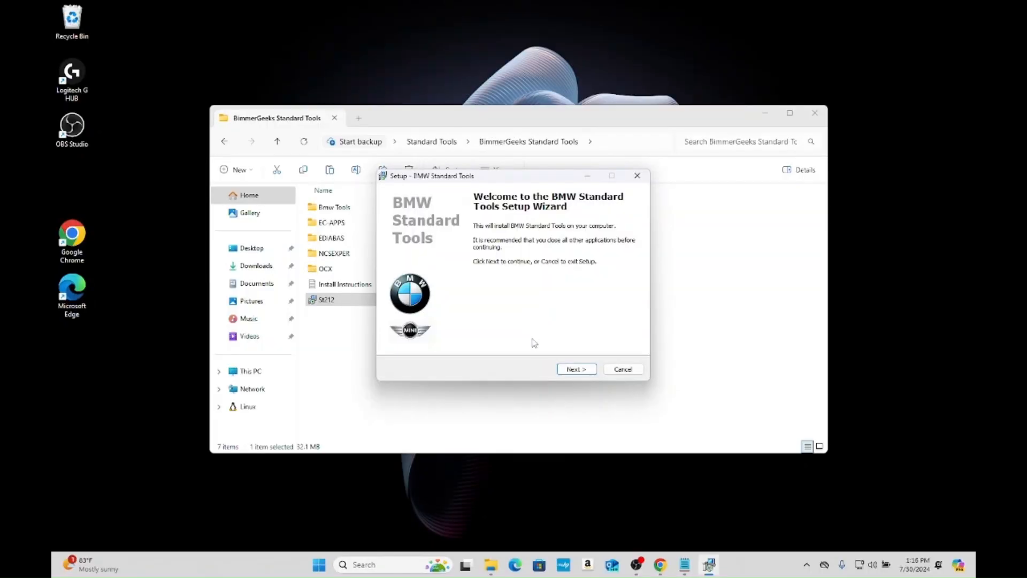
- Begin the BMW Standard Tools setup, accept the license agreement and advance to the component selection
{"action": "left_click", "coordinate": [579, 369]}
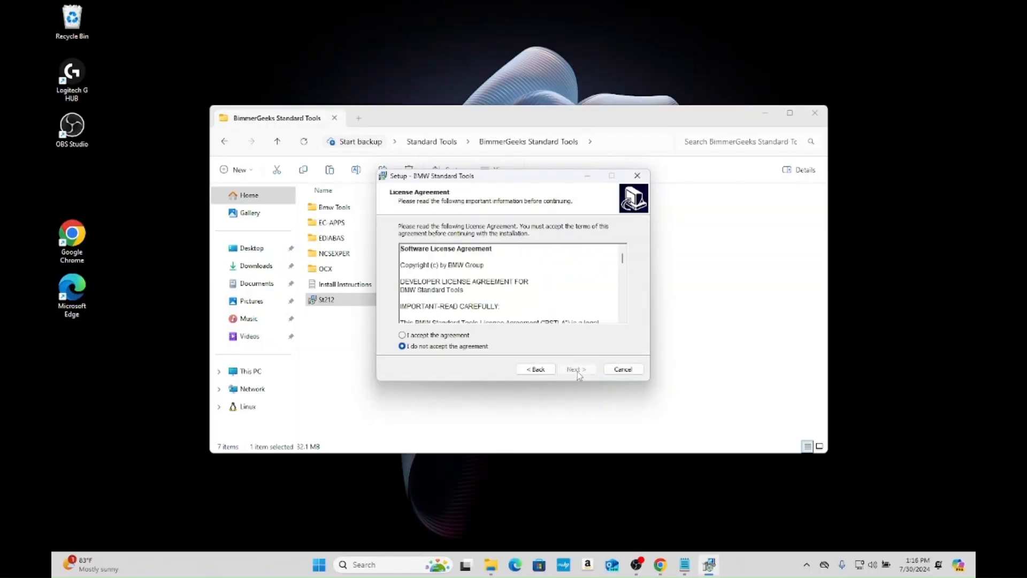
{"action": "left_click", "coordinate": [443, 336]}
{"action": "left_click", "coordinate": [582, 373]}
{"action": "left_click", "coordinate": [582, 373]}
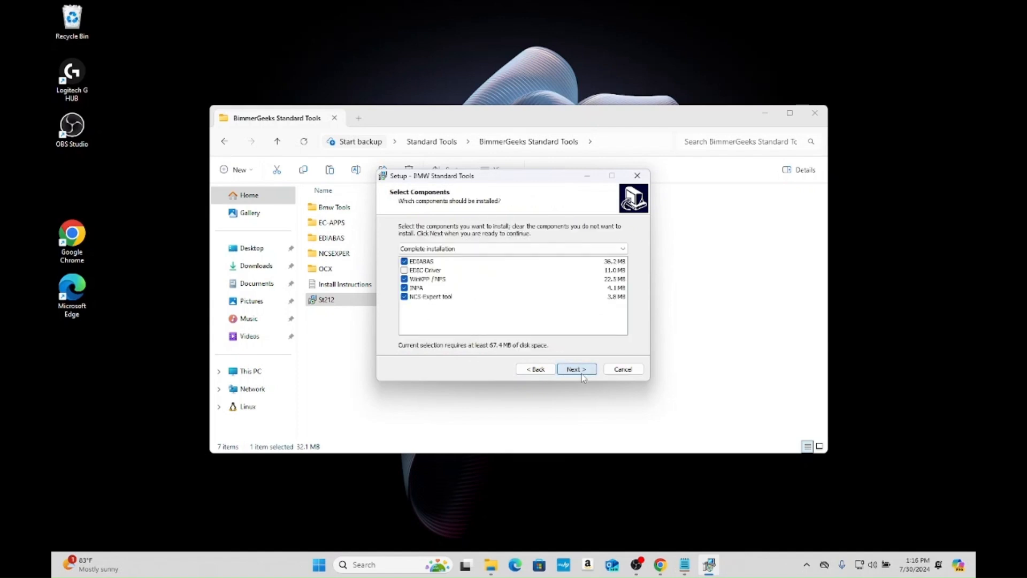
- Keep the Complete installation components and the default destination folders, including C:\EDIABAS and C:\NCSEXPER
{"action": "left_click", "coordinate": [581, 376]}
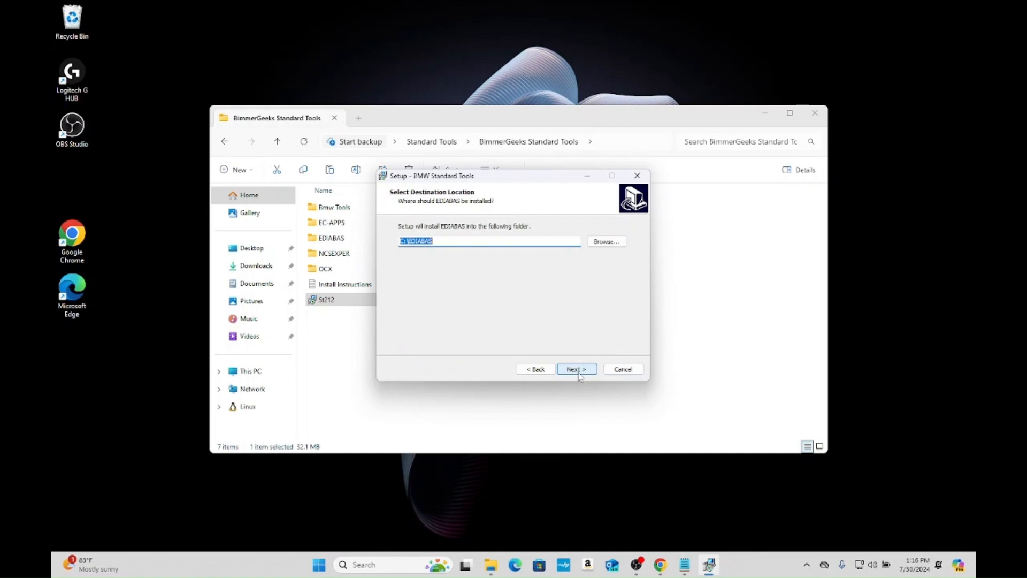
{"action": "left_click", "coordinate": [579, 373]}
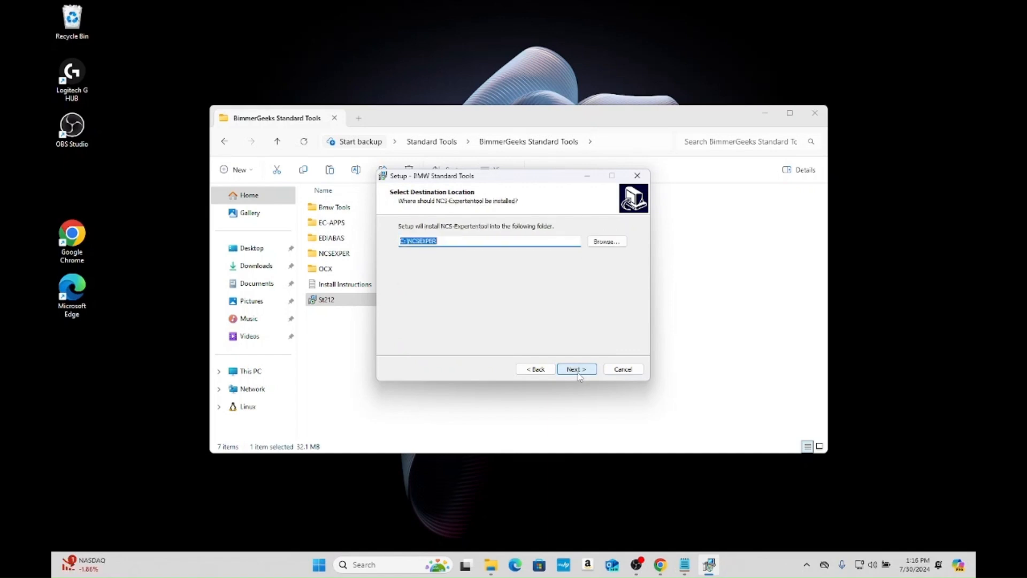
{"action": "left_click", "coordinate": [579, 373]}
{"action": "left_click", "coordinate": [578, 373]}
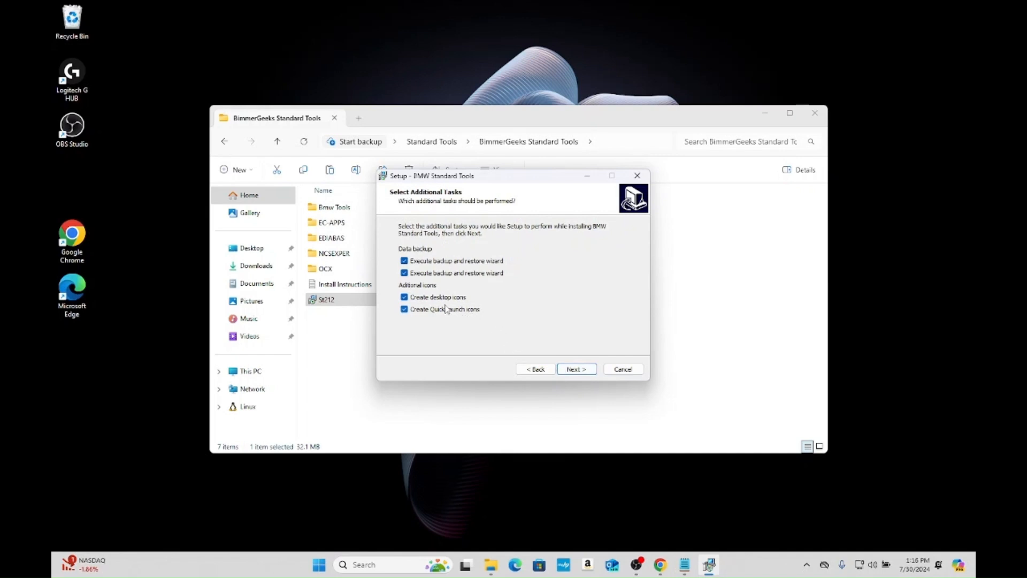
- Turn off both backup and restore wizards and the desktop and Quick Launch icons, accepting installation without a data backup
{"action": "left_click", "coordinate": [417, 309]}
{"action": "left_click", "coordinate": [417, 297]}
{"action": "left_click", "coordinate": [416, 272]}
{"action": "left_click", "coordinate": [412, 262]}
{"action": "left_click", "coordinate": [591, 369]}
{"action": "left_click", "coordinate": [553, 319]}
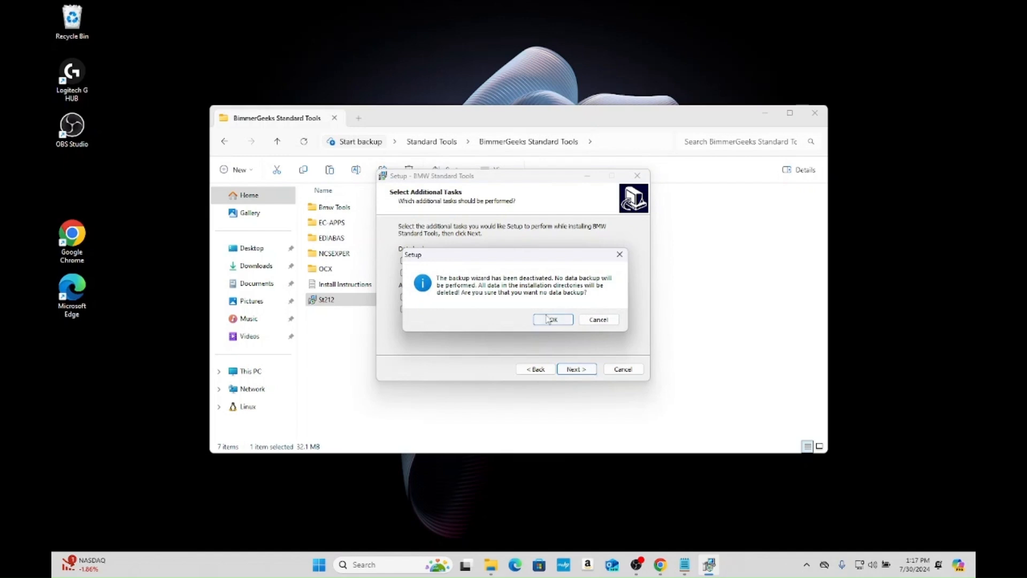
- Install BMW Standard Tools with OBD port Com1, finish without restarting the computer, and report that the program worked correctly
{"action": "left_click", "coordinate": [577, 370]}
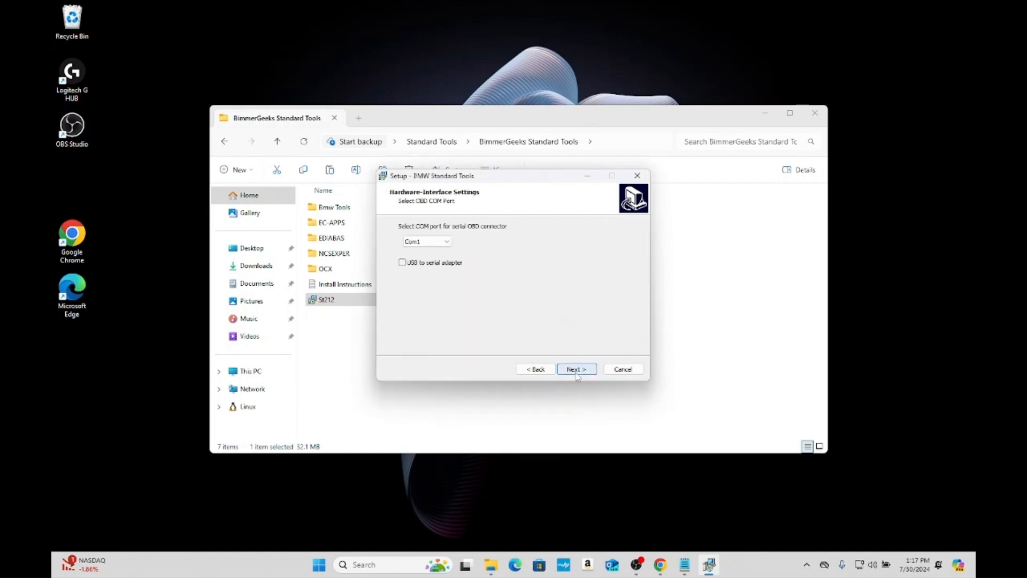
{"action": "left_click", "coordinate": [576, 370]}
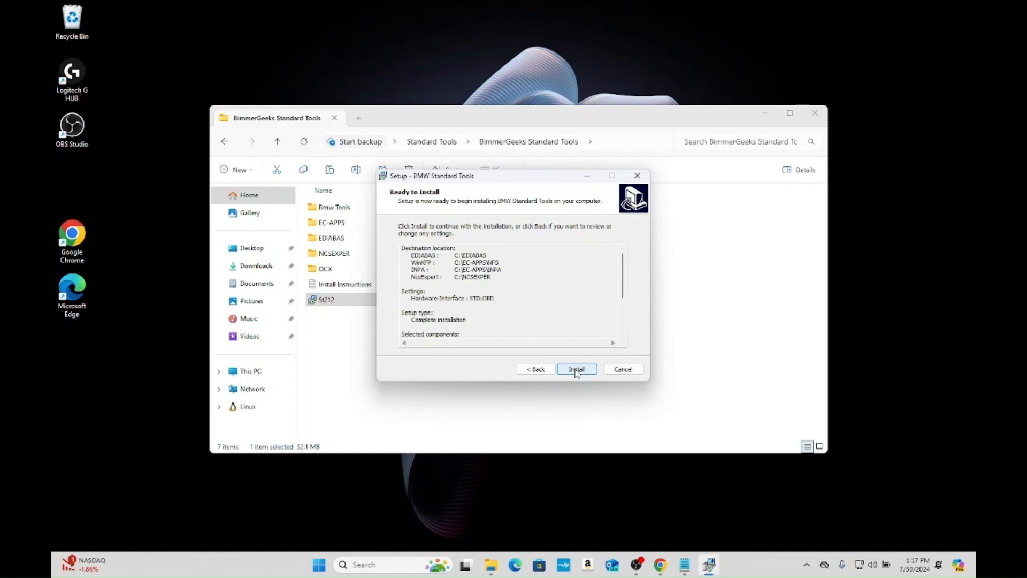
{"action": "left_click", "coordinate": [576, 370]}
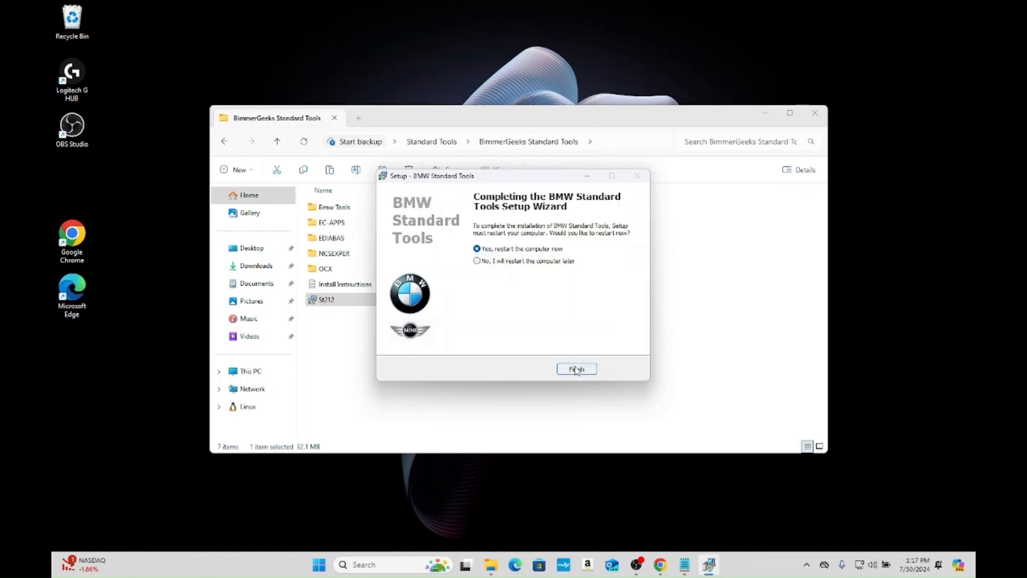
{"action": "left_click", "coordinate": [522, 261]}
{"action": "left_click", "coordinate": [587, 375]}
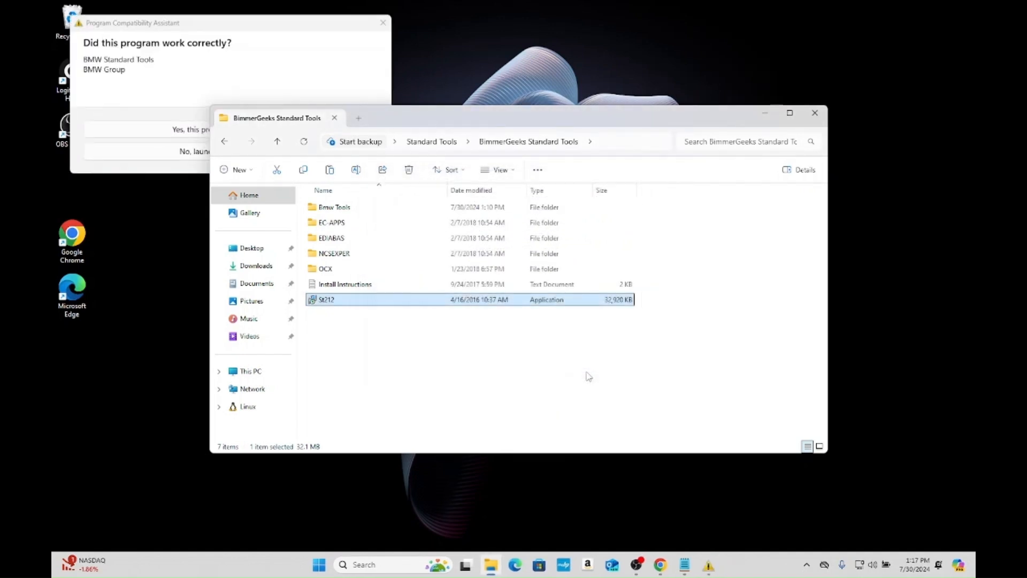
{"action": "left_click", "coordinate": [199, 131]}
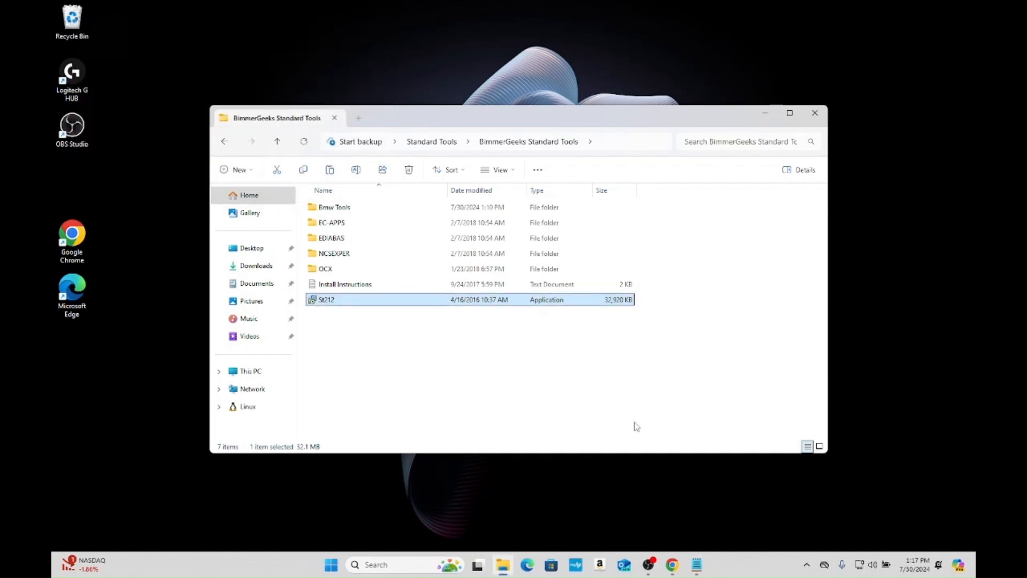
- Open a second File Explorer window and arrange it side by side with the BimmerGeeks Standard Tools window
{"action": "left_click_drag", "start_coordinate": [711, 119], "coordinate": [613, 62]}
{"action": "right_click", "coordinate": [500, 568]}
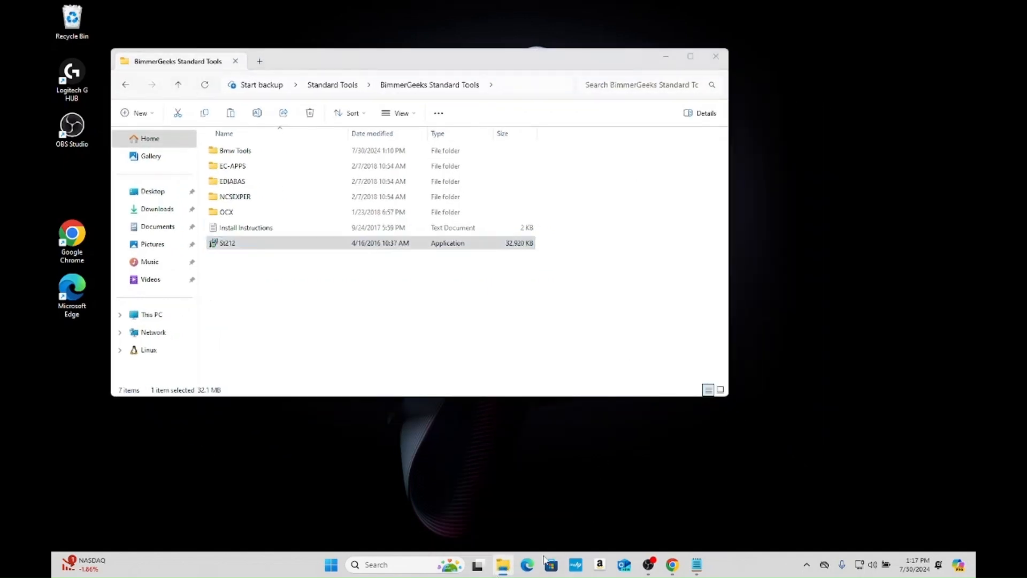
{"action": "left_click", "coordinate": [470, 499]}
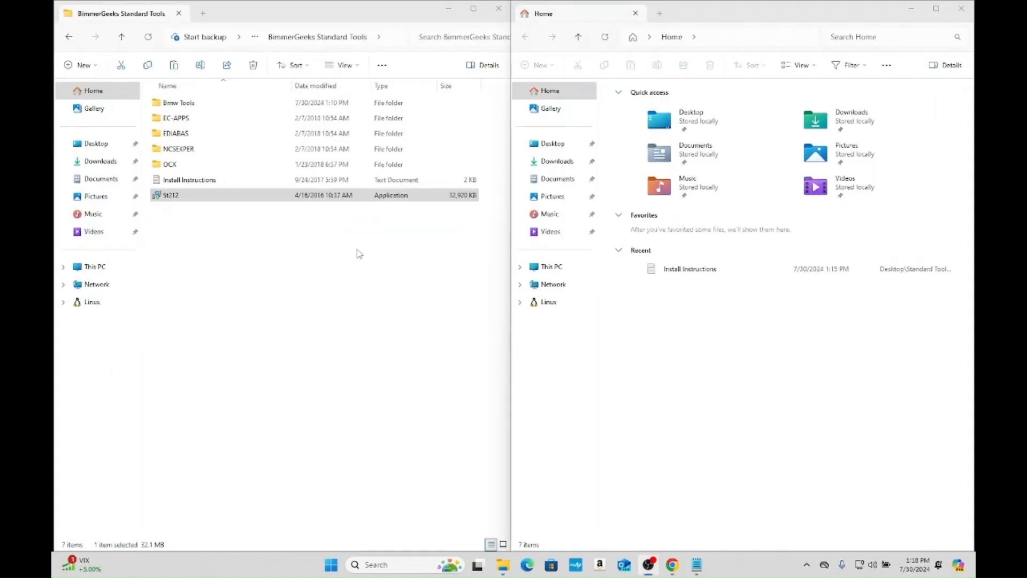
- Delete the EC-APPS, EDIABAS and NCSEXPER folders from the Windows (C:) drive
{"action": "left_click", "coordinate": [101, 266]}
{"action": "double_click", "coordinate": [223, 114]}
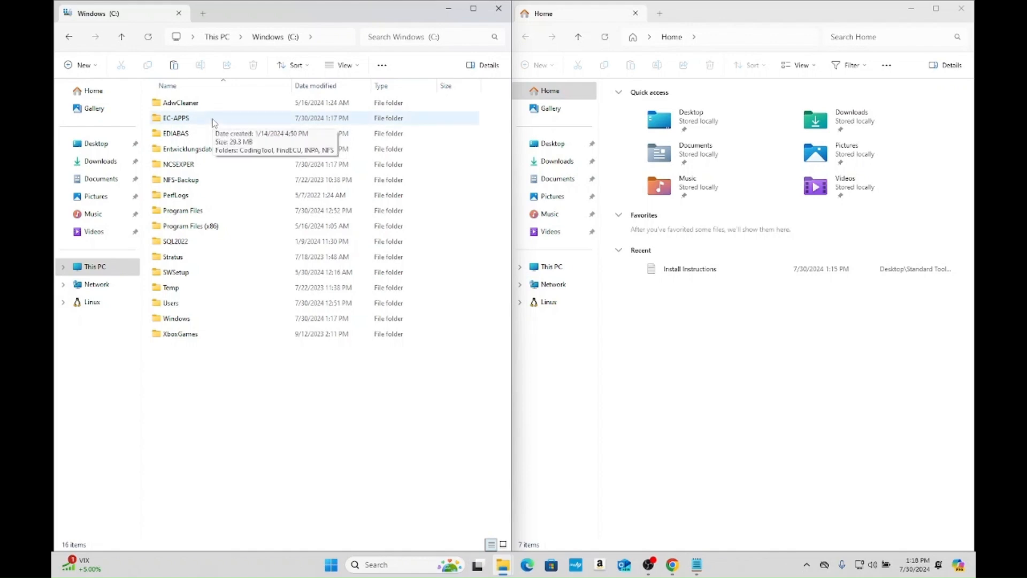
{"action": "left_click", "coordinate": [212, 121]}
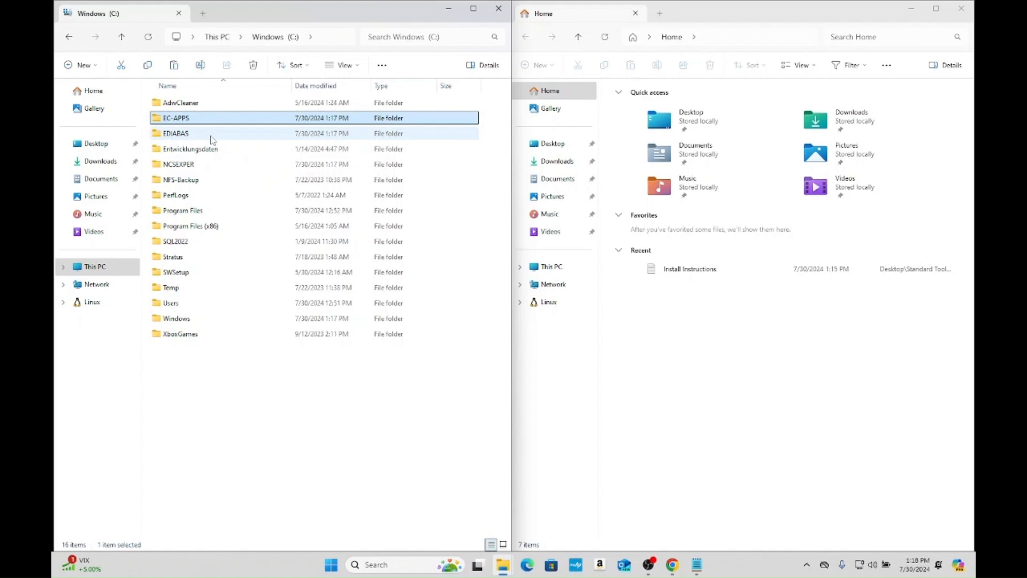
{"action": "left_click", "coordinate": [212, 137], "text": "ctrl"}
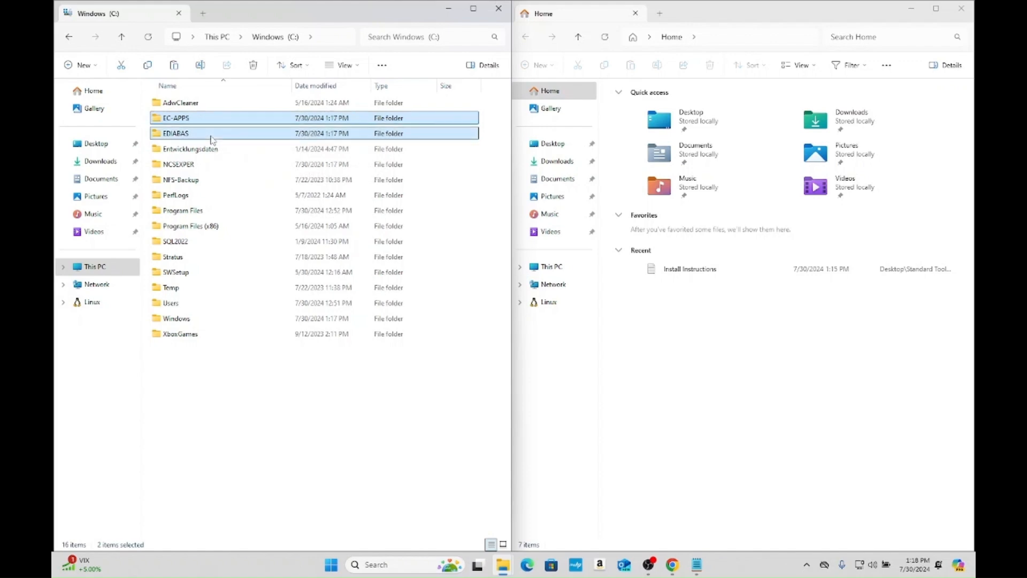
{"action": "left_click", "coordinate": [194, 170], "text": "ctrl"}
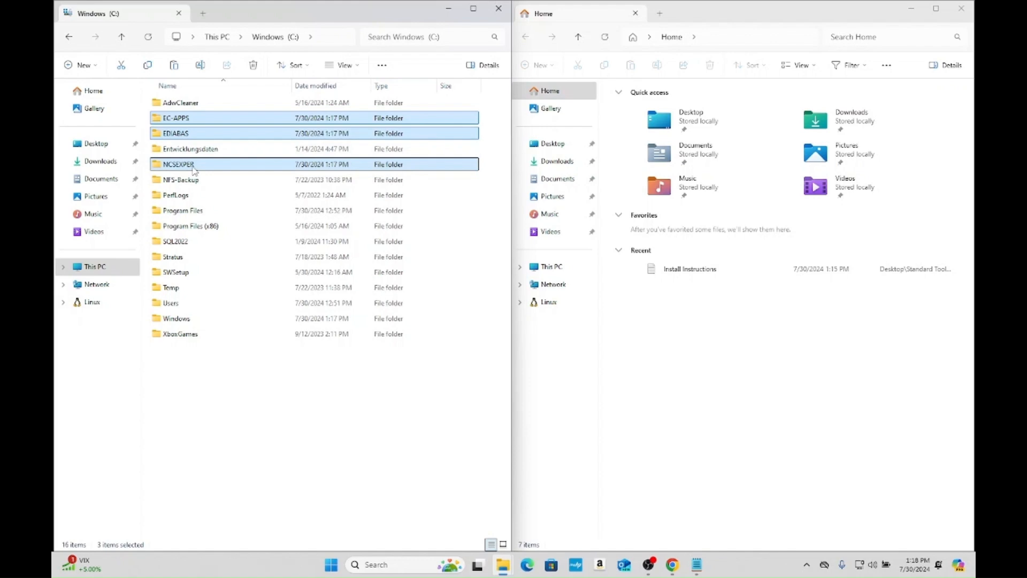
{"action": "right_click", "coordinate": [194, 170]}
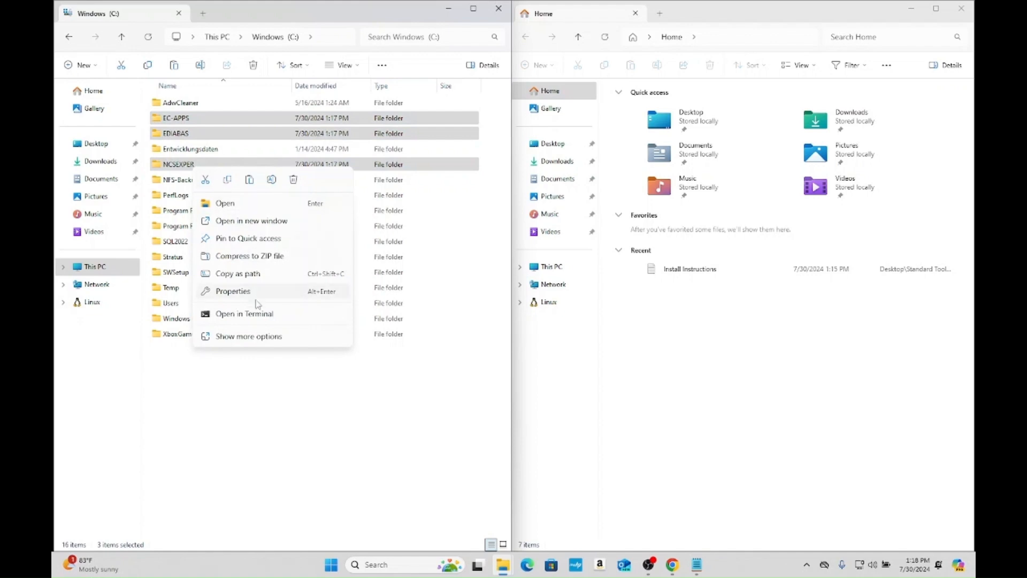
{"action": "left_click", "coordinate": [293, 180]}
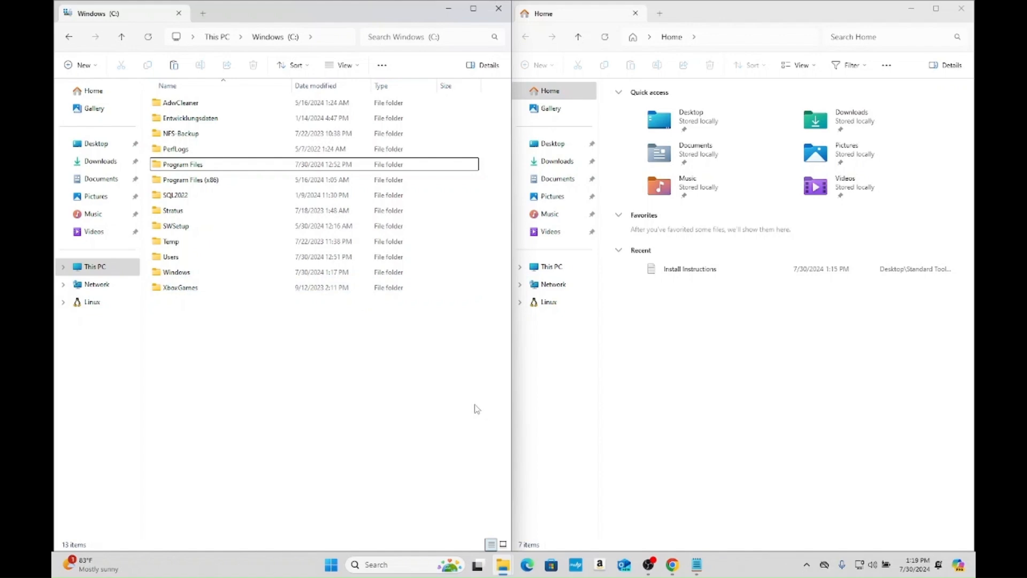
- Browse to Desktop > Standard Tools > BimmerGeeks Standard Tools in the second File Explorer window
{"action": "left_click", "coordinate": [553, 143]}
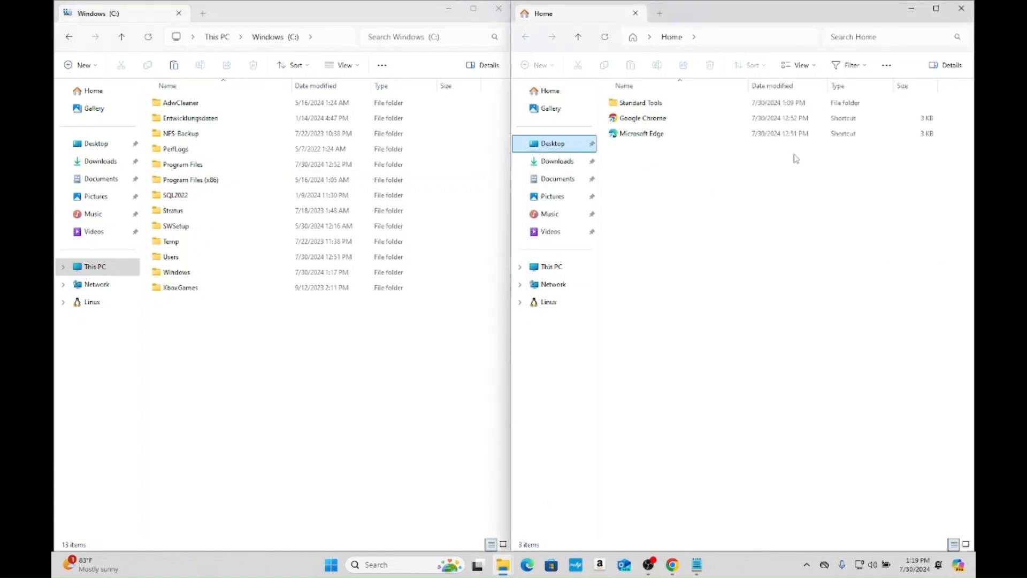
{"action": "double_click", "coordinate": [663, 102]}
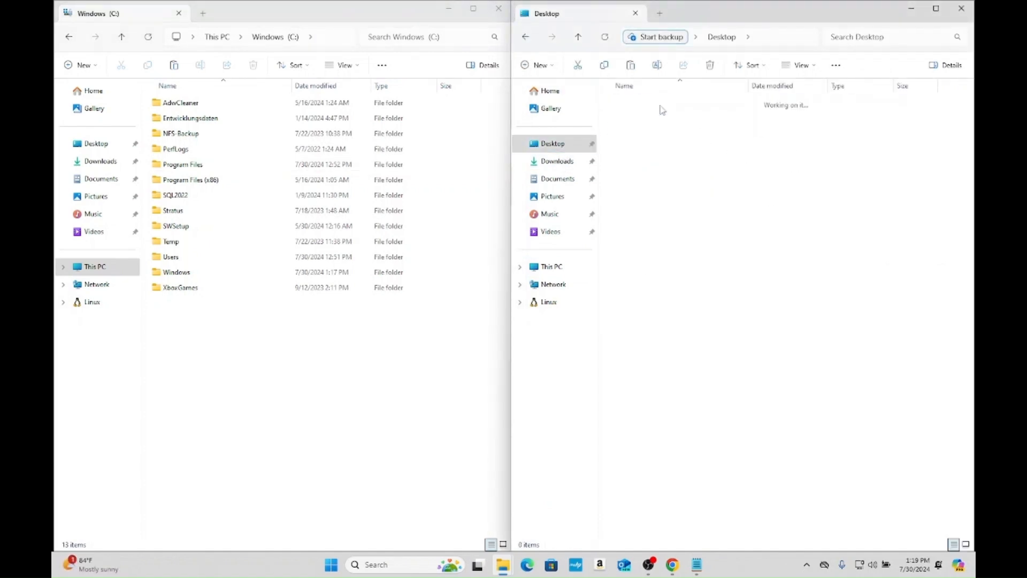
{"action": "double_click", "coordinate": [665, 108]}
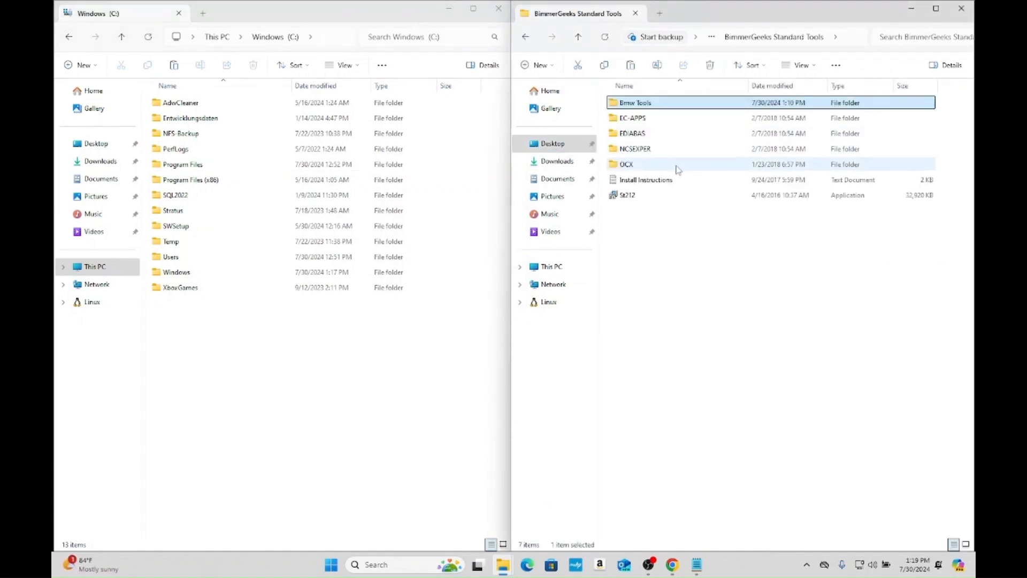
- Copy the EC-APPS, EDIABAS and NCSEXPER folders from the BimmerGeeks Standard Tools folder
{"action": "double_click", "coordinate": [669, 120]}
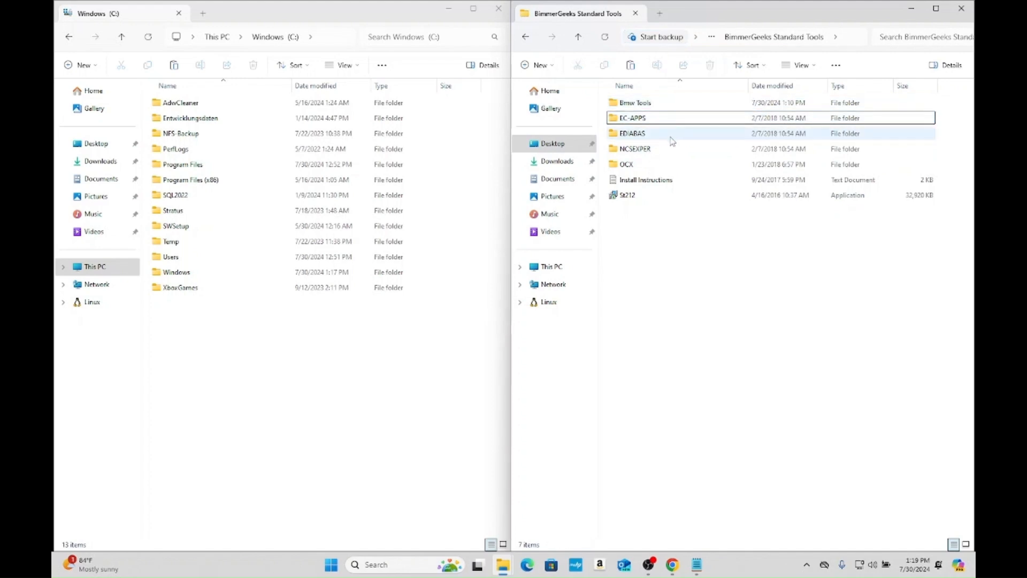
{"action": "left_click", "coordinate": [671, 135]}
{"action": "left_click", "coordinate": [669, 150], "text": "ctrl"}
{"action": "left_click", "coordinate": [667, 121], "text": "ctrl"}
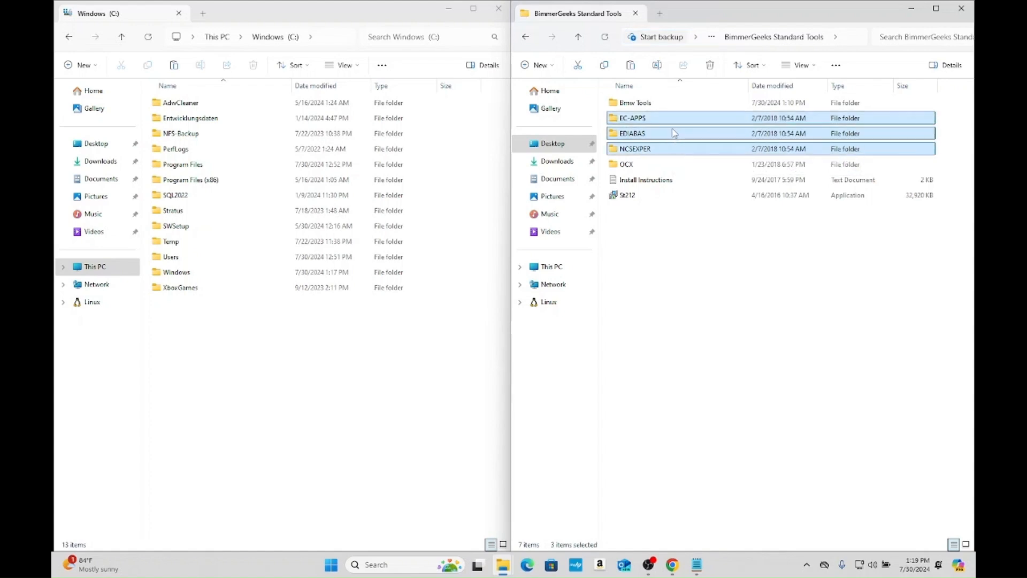
{"action": "right_click", "coordinate": [674, 133]}
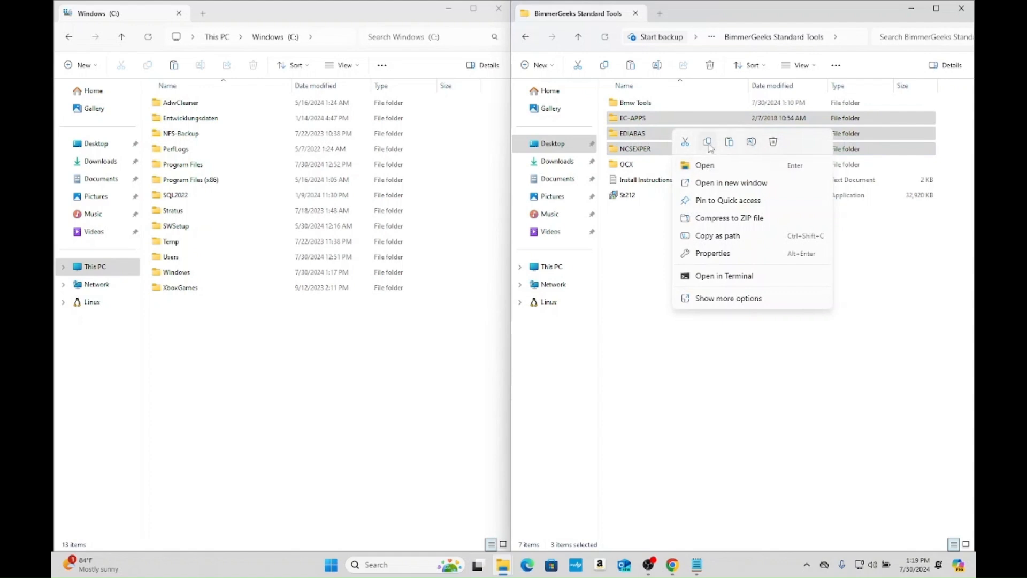
{"action": "left_click", "coordinate": [707, 142]}
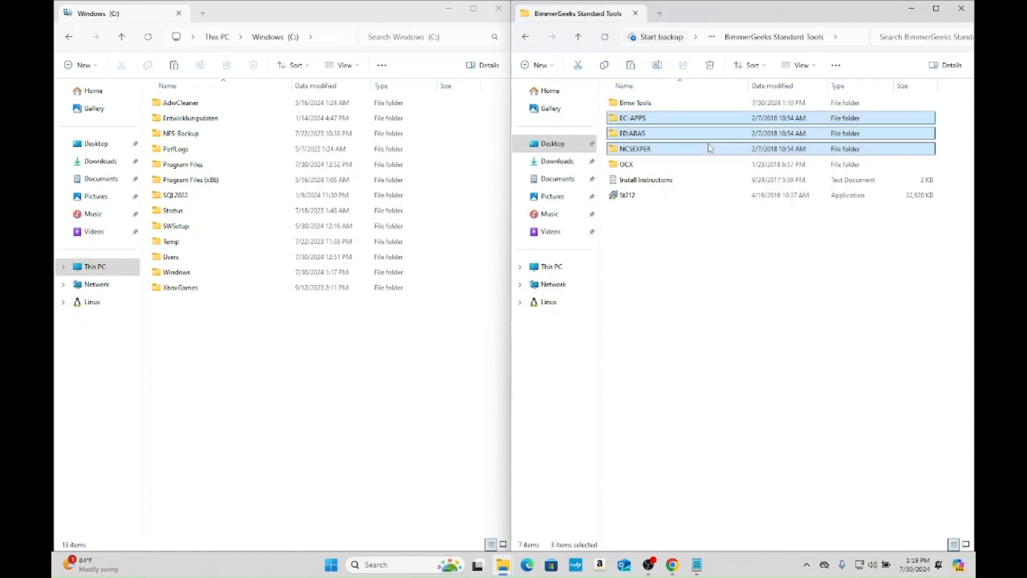
- Paste the copied EC-APPS, EDIABAS and NCSEXPER folders into the root of the Windows (C:) drive
{"action": "left_click", "coordinate": [184, 350]}
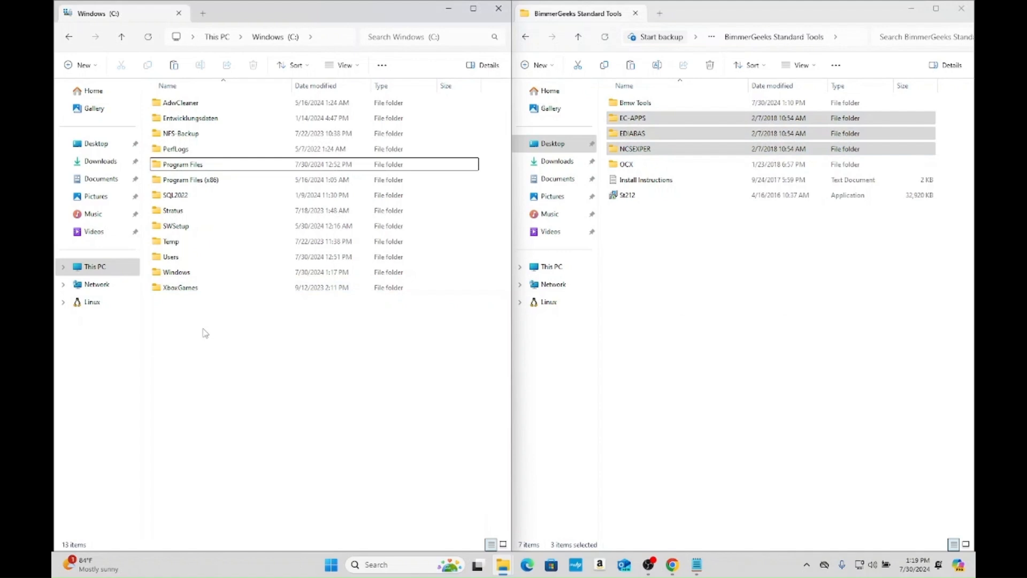
{"action": "right_click", "coordinate": [205, 333]}
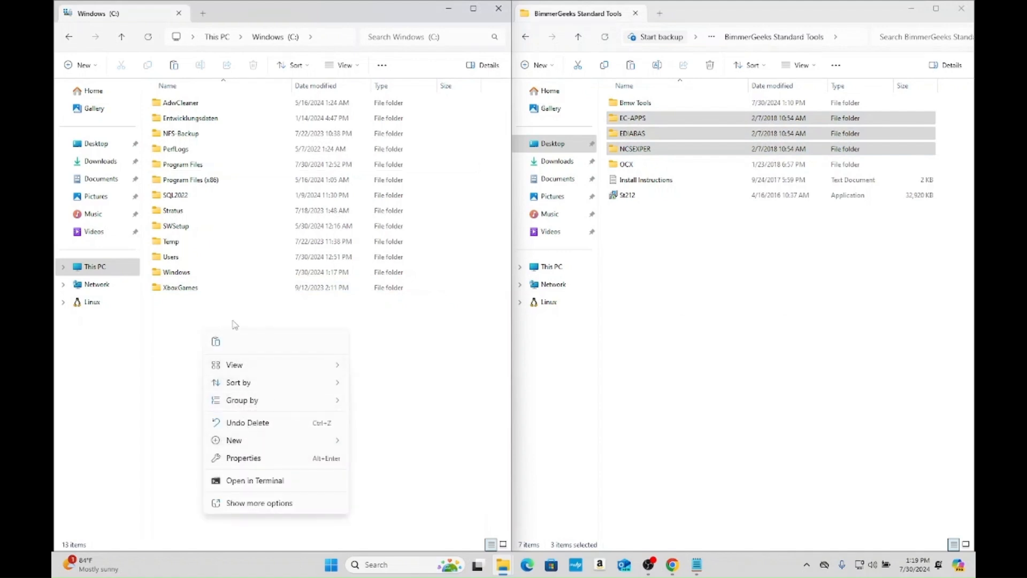
{"action": "left_click", "coordinate": [215, 341]}
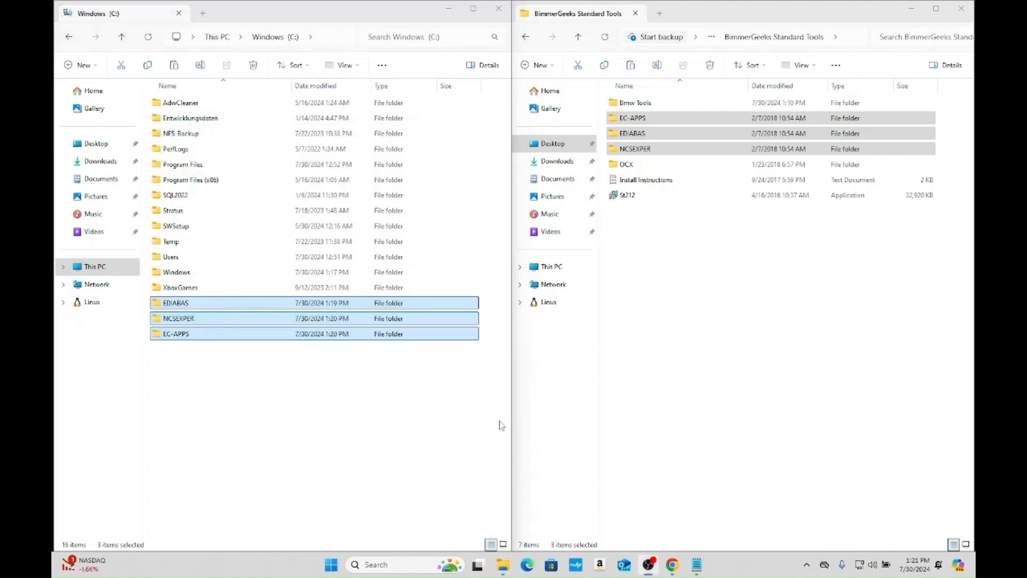
- Copy comdlg32.ocx, MSCOMCTL.OCX and msflxgrd.ocx from the OCX folder in BimmerGeeks Standard Tools
{"action": "left_click", "coordinate": [657, 334]}
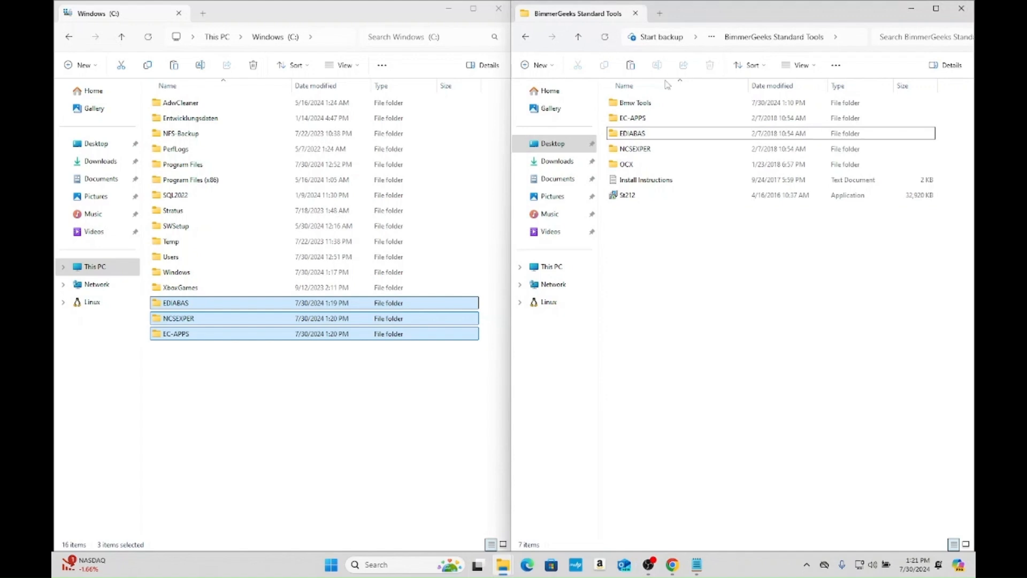
{"action": "double_click", "coordinate": [633, 169]}
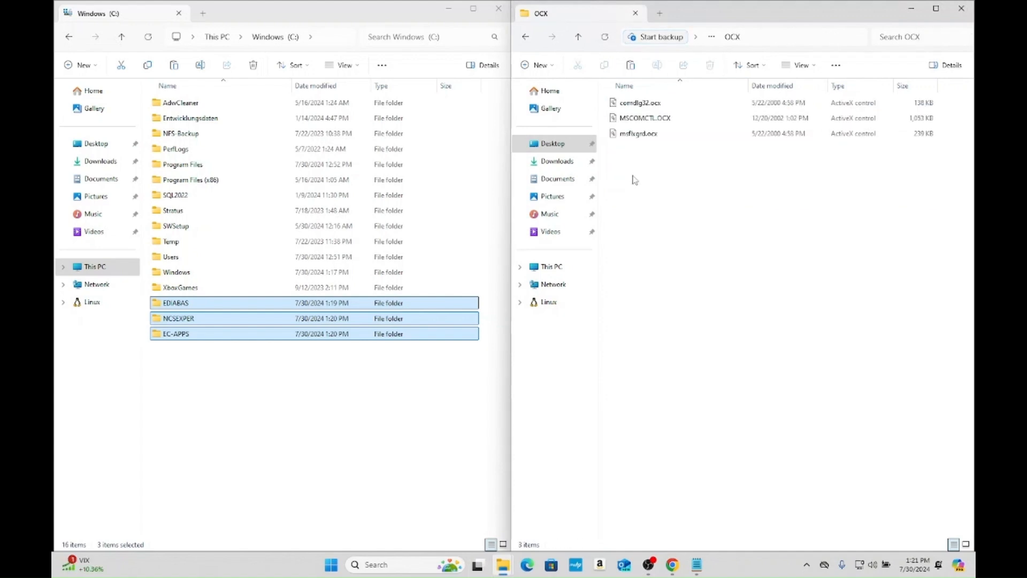
{"action": "left_click_drag", "start_coordinate": [646, 152], "coordinate": [643, 107]}
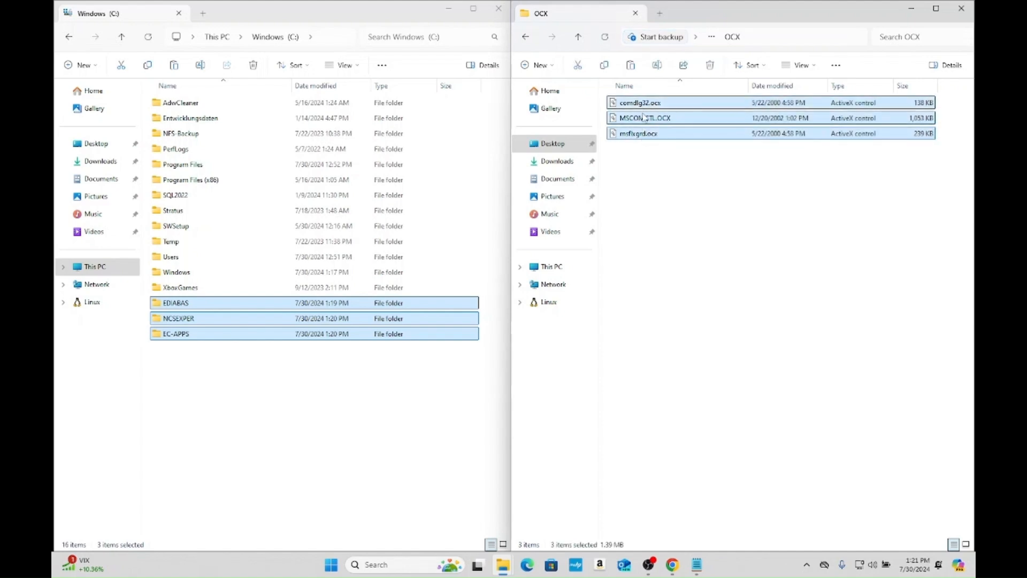
{"action": "right_click", "coordinate": [643, 118]}
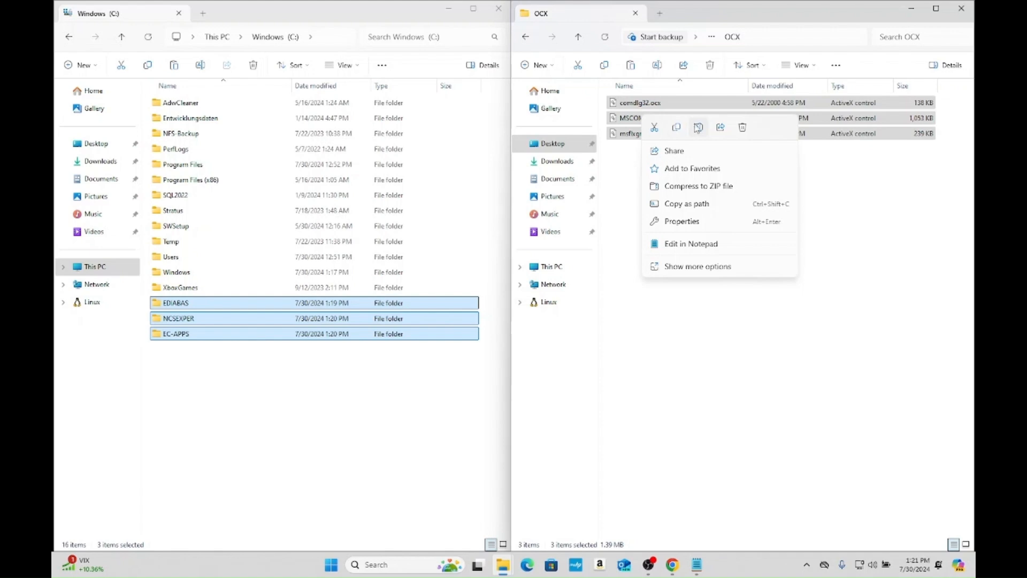
{"action": "left_click", "coordinate": [678, 128]}
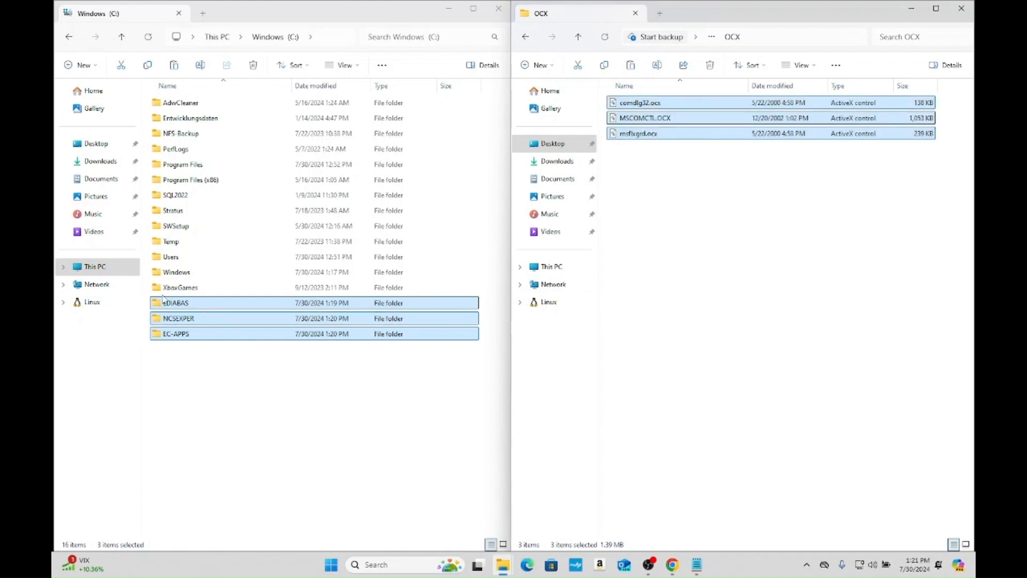
- Browse to C:\Windows\SysWOW64 in the File Explorer window showing the Windows (C:) drive
{"action": "left_click", "coordinate": [89, 272]}
{"action": "double_click", "coordinate": [224, 110]}
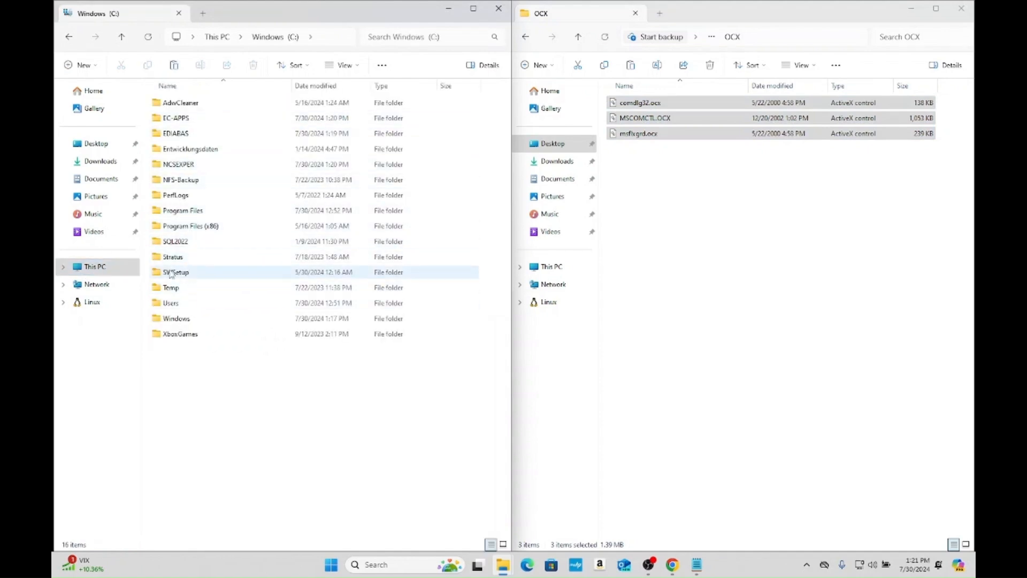
{"action": "double_click", "coordinate": [193, 319]}
{"action": "scroll", "coordinate": [194, 319], "scroll_direction": "down", "scroll_amount": 13}
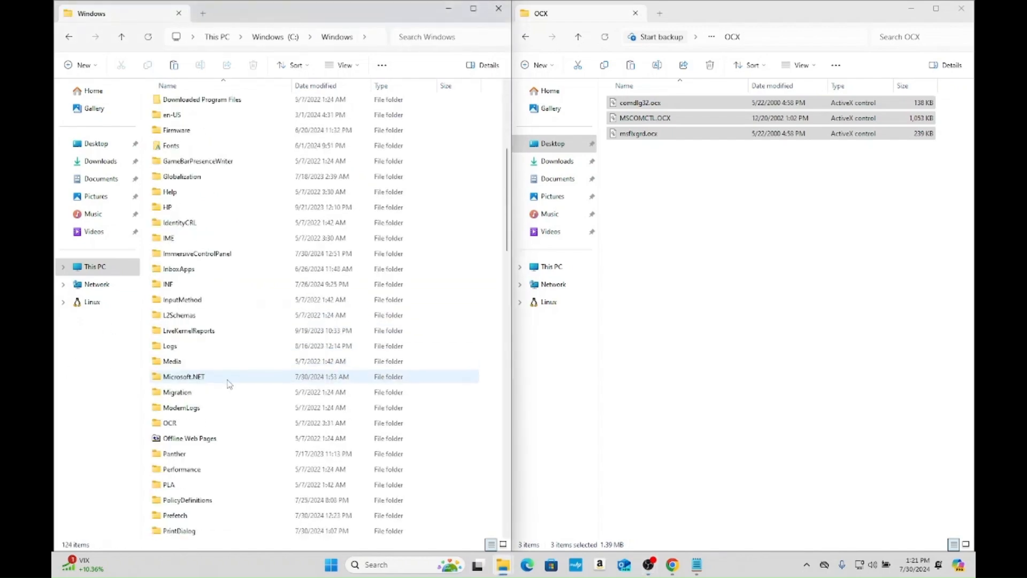
{"action": "scroll", "coordinate": [230, 406], "scroll_direction": "down", "scroll_amount": 3}
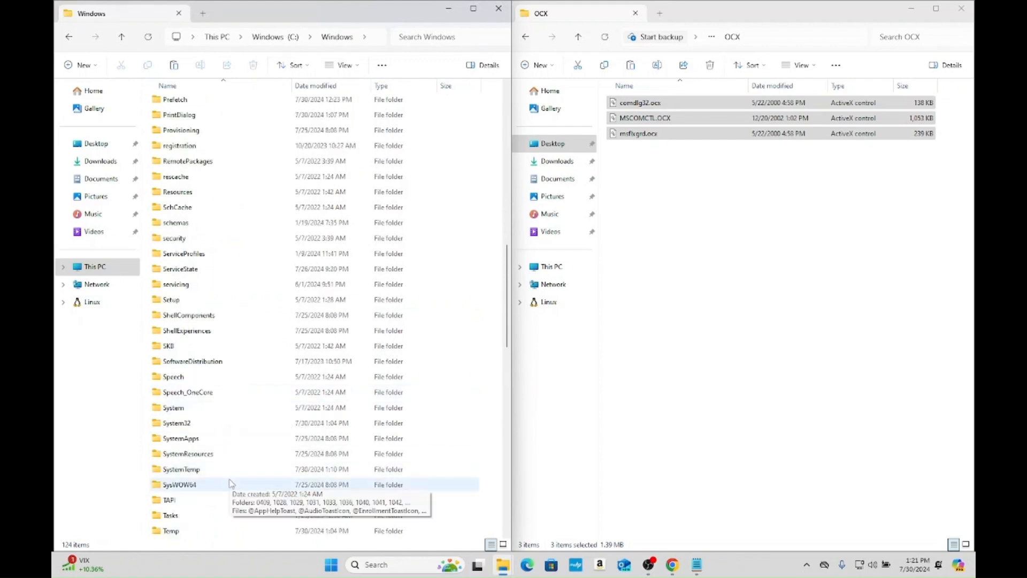
{"action": "double_click", "coordinate": [231, 483]}
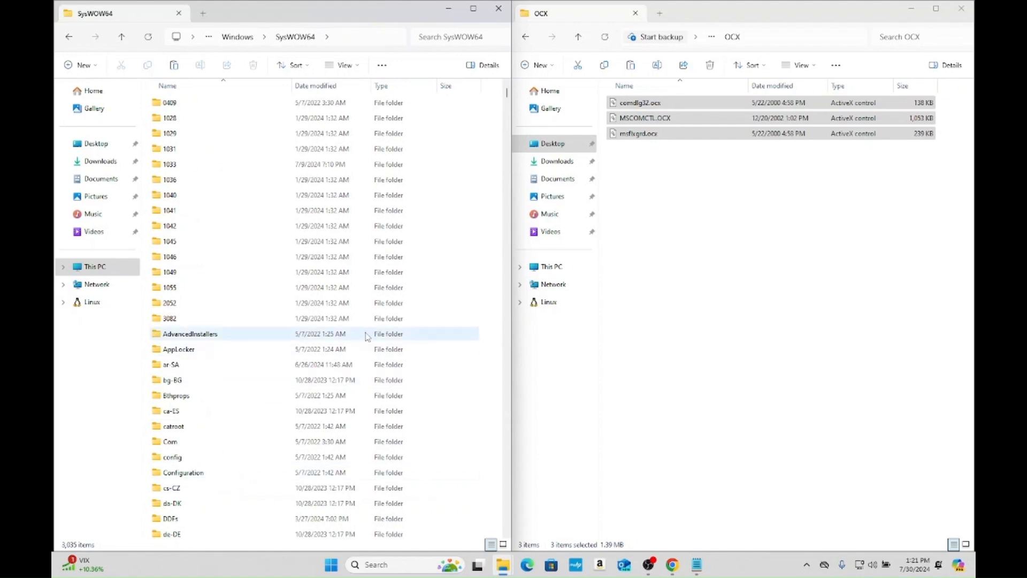
- Paste the three OCX files into SysWOW64, replacing the files with the same names
{"action": "right_click", "coordinate": [473, 247]}
{"action": "left_click", "coordinate": [484, 260]}
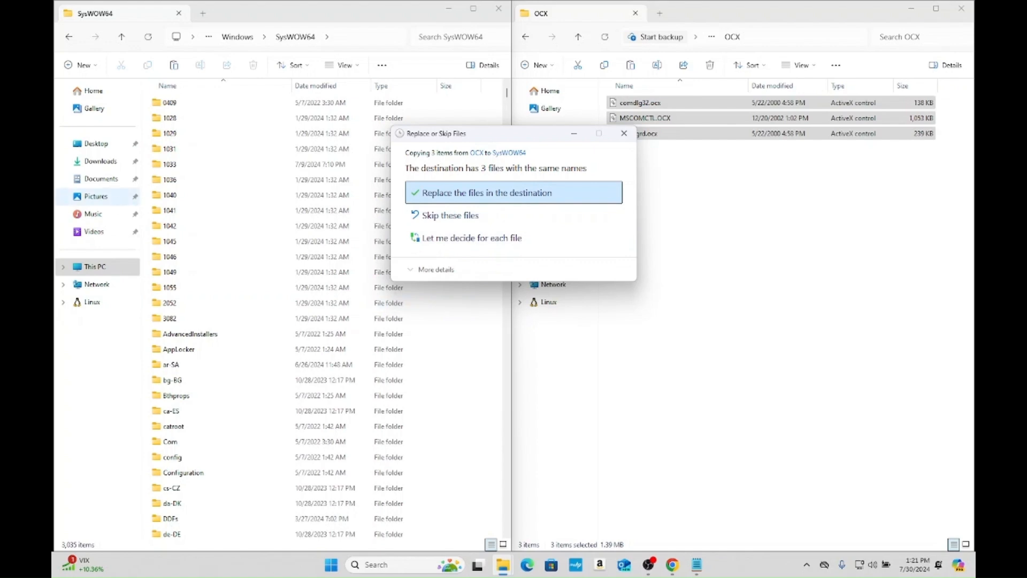
{"action": "left_click", "coordinate": [476, 196]}
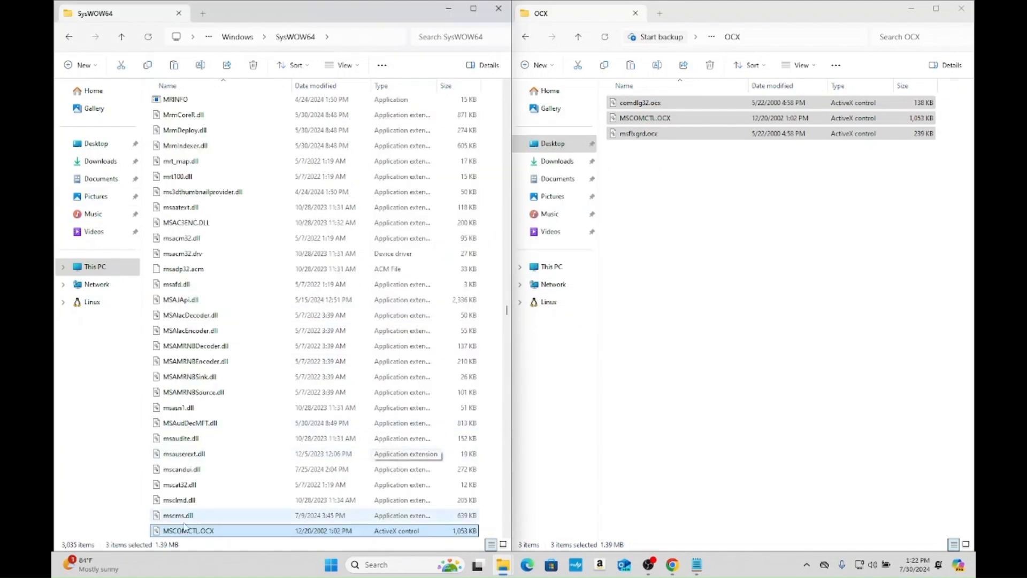
- Search Windows for Command Prompt and run it as administrator
{"action": "left_click", "coordinate": [377, 564]}
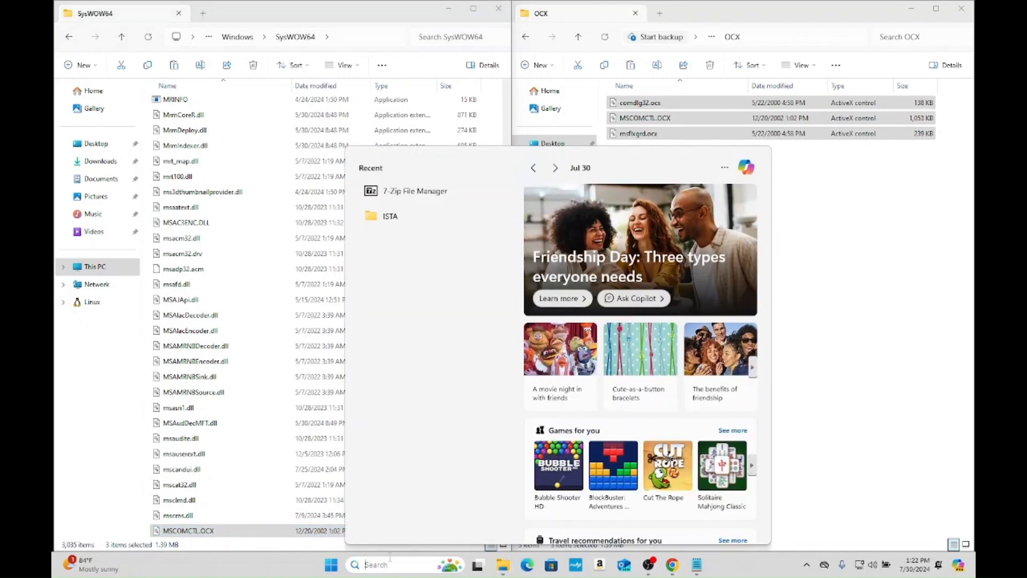
{"action": "type", "text": "comma"}
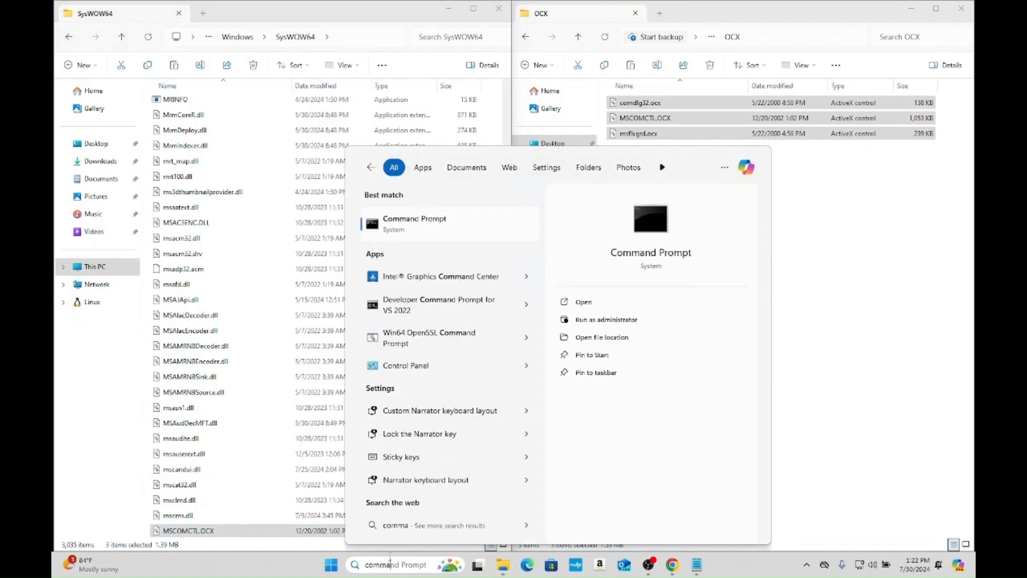
{"action": "left_click", "coordinate": [588, 319]}
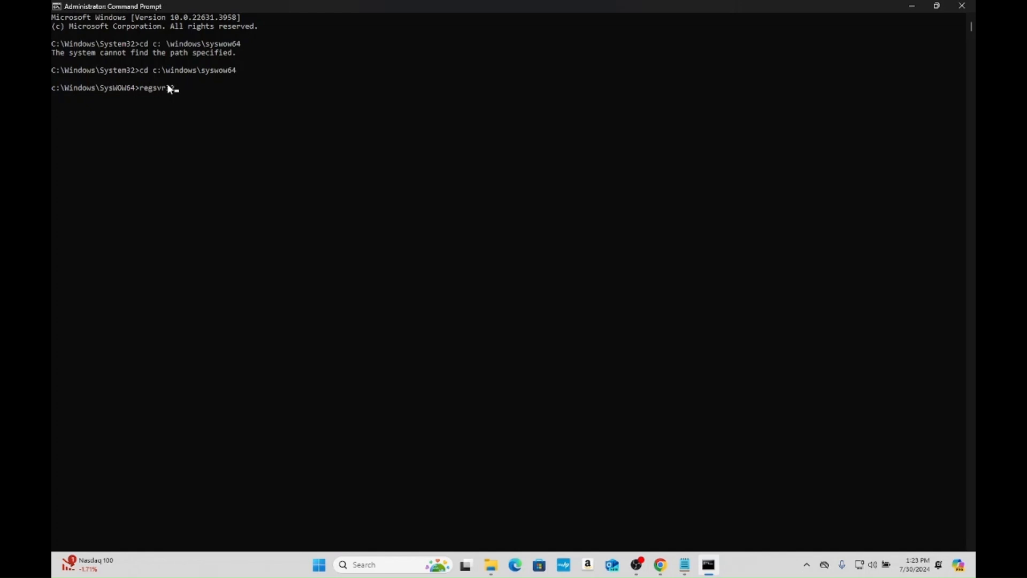
- Register mscomctl.ocx with regsvr32 from the c:\Windows\SysWOW64 directory and dismiss the RegSvr32 message
{"action": "type", "text": "mctl.o"}
{"action": "key", "text": "BackSpace"}
{"action": "type", "text": "x"}
{"action": "key", "text": "Return"}
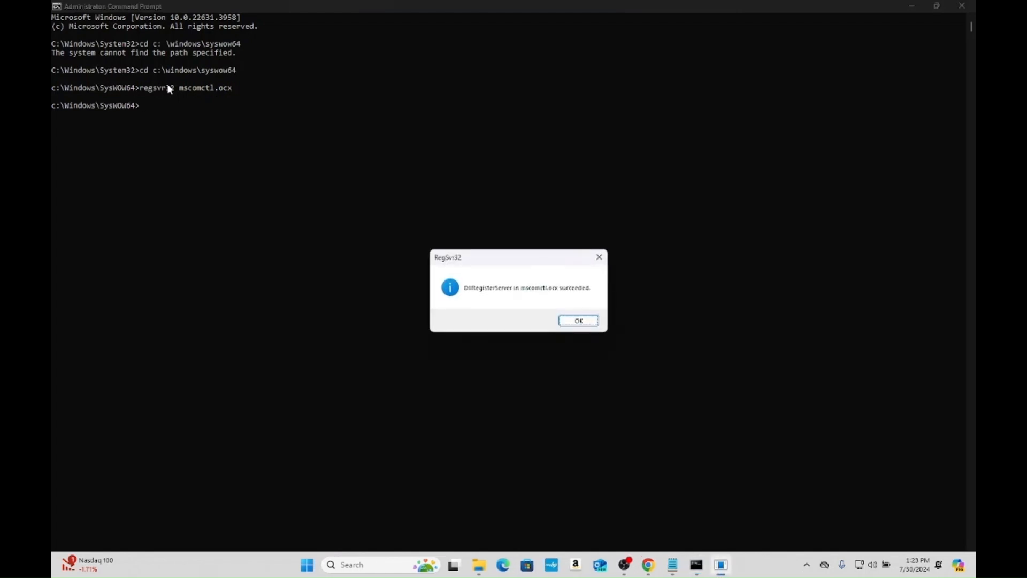
{"action": "left_click", "coordinate": [578, 321]}
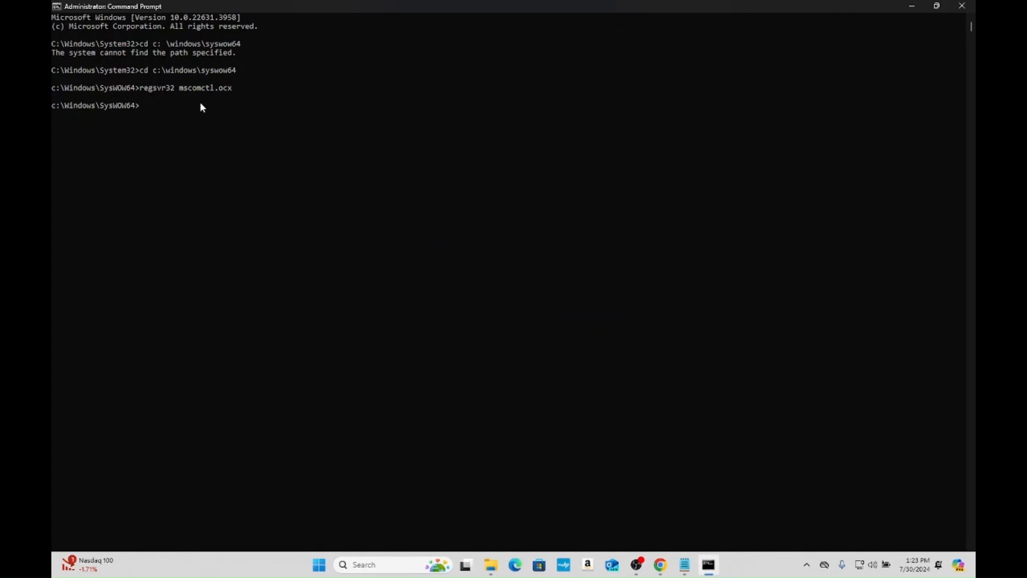
- Register msflxgrd.ocx with regsvr32 and dismiss the message
{"action": "type", "text": "regsvr"}
{"action": "type", "text": "32 msflxgrd.ocx"}
{"action": "key", "text": "Return"}
{"action": "key", "text": "Return"}
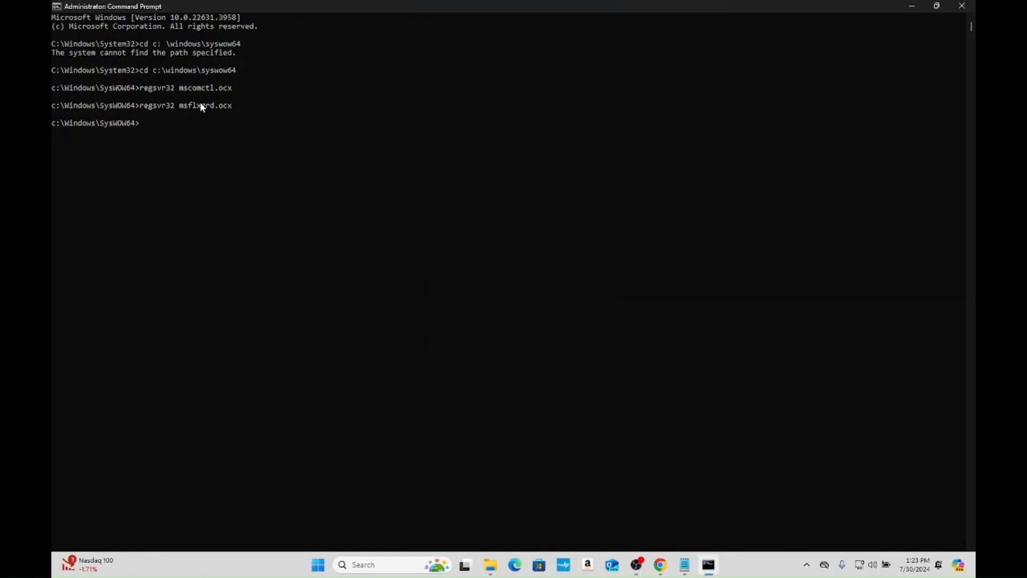
- Register comdlg32.ocx with regsvr32 and dismiss the message
{"action": "type", "text": "reg"}
{"action": "type", "text": "sv"}
{"action": "type", "text": "r32 cmd"}
{"action": "type", "text": "m"}
{"action": "type", "text": "dlg"}
{"action": "type", "text": "32.ocx"}
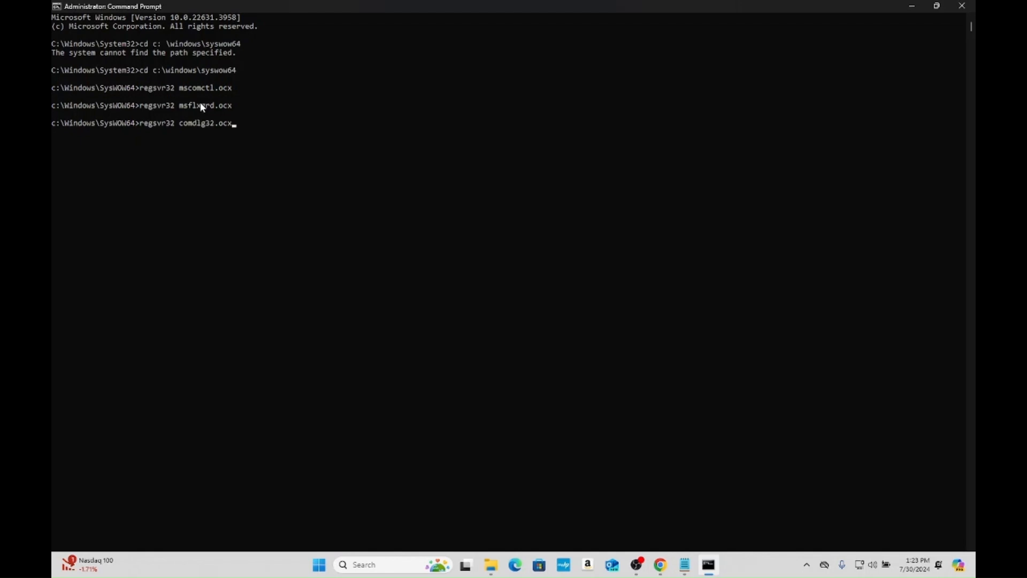
{"action": "key", "text": "Return"}
{"action": "key", "text": "Return"}
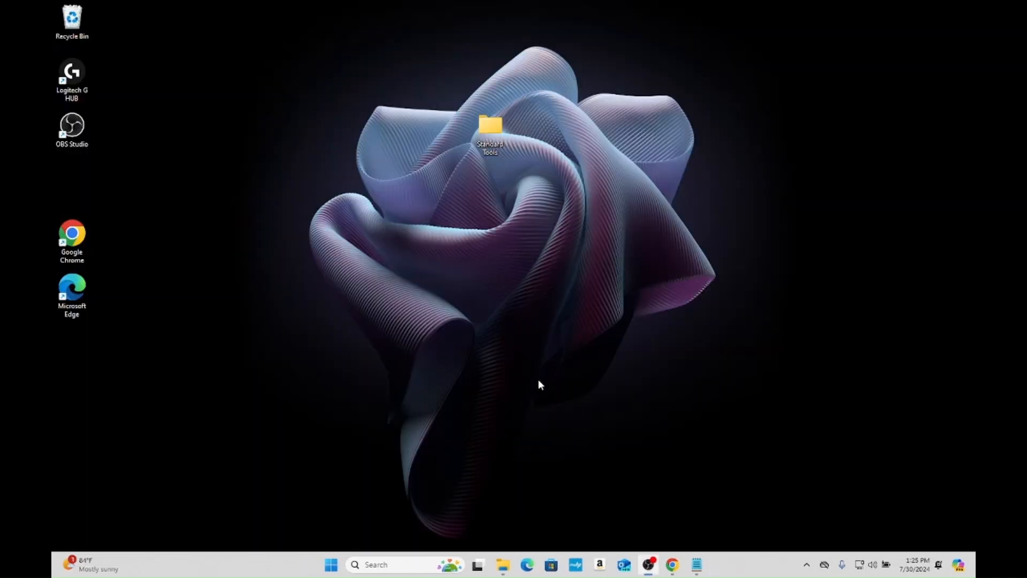
- Copy the Bmw Tools folder from Standard Tools > BimmerGeeks Standard Tools to the desktop and open the desktop copy
{"action": "double_click", "coordinate": [495, 142]}
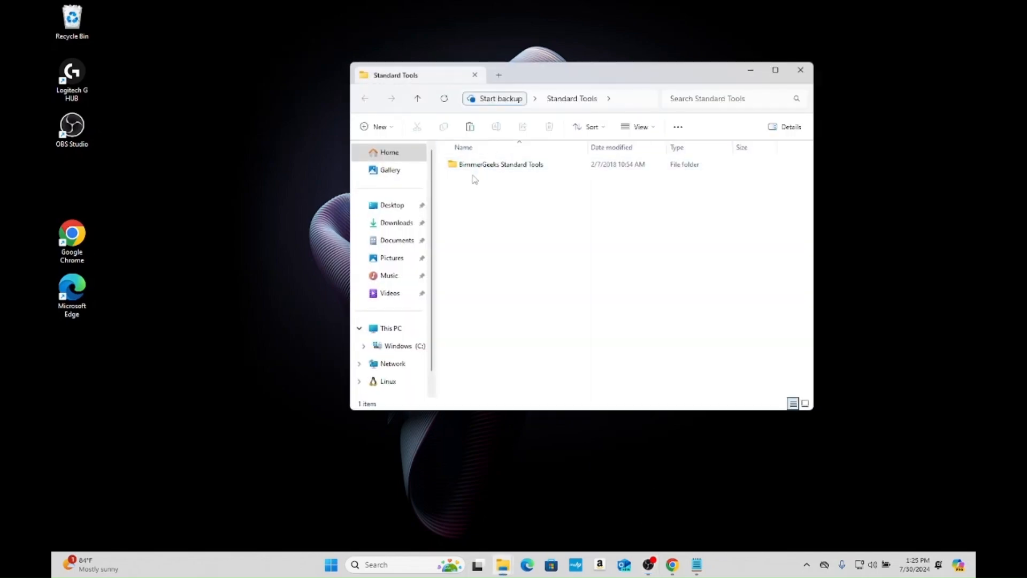
{"action": "double_click", "coordinate": [466, 167]}
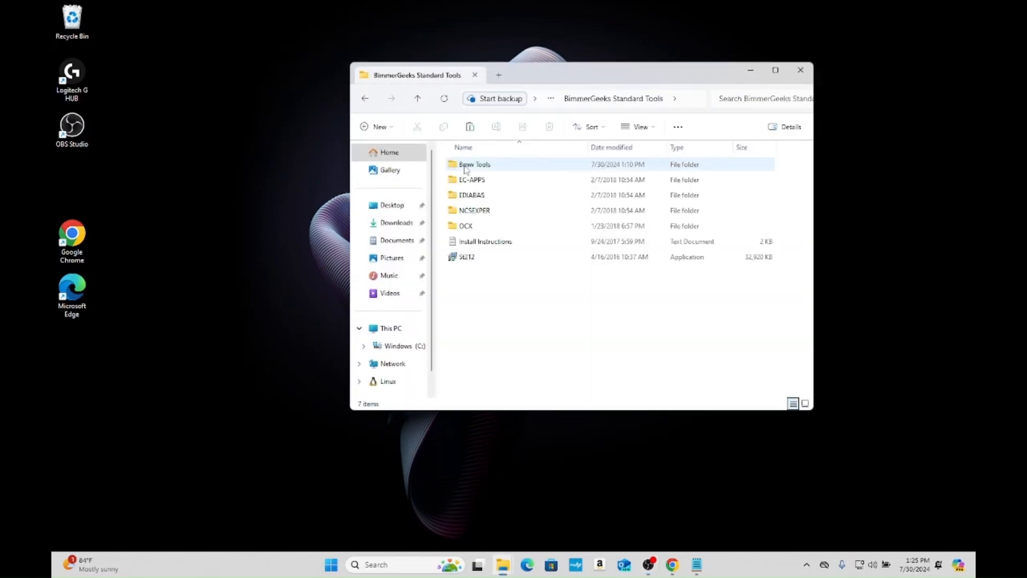
{"action": "right_click", "coordinate": [465, 169]}
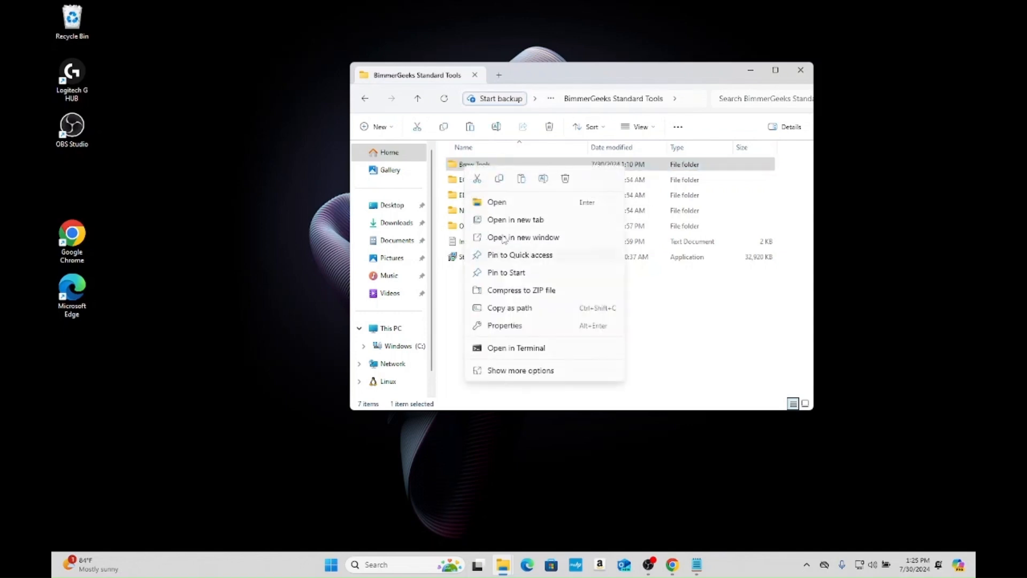
{"action": "left_click", "coordinate": [232, 169]}
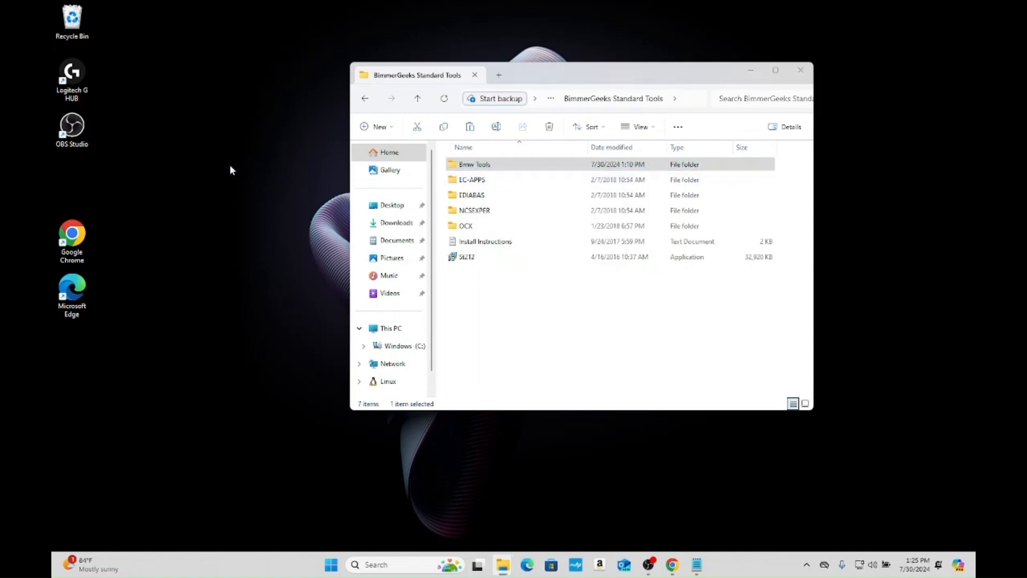
{"action": "right_click", "coordinate": [231, 166]}
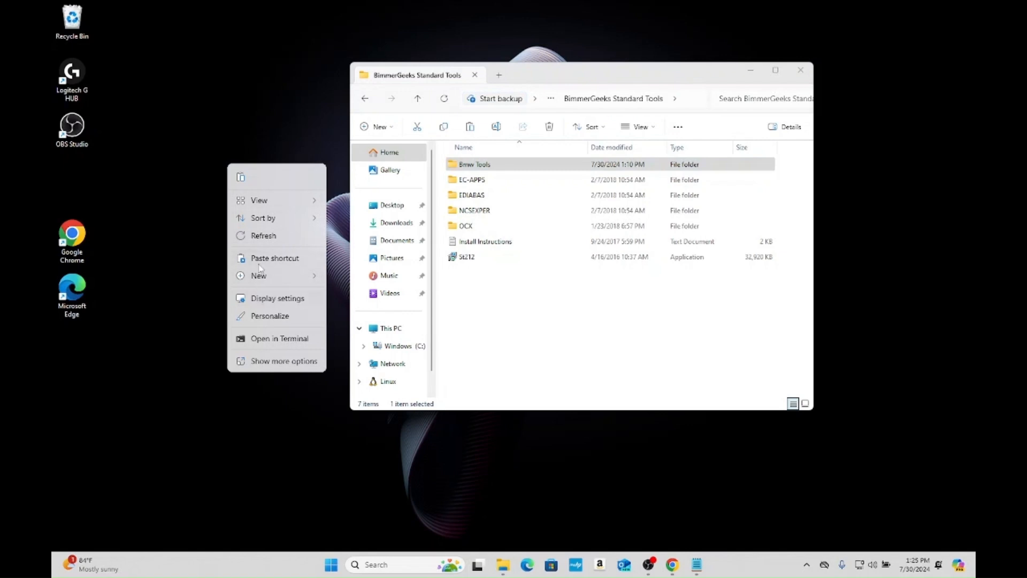
{"action": "left_click", "coordinate": [507, 168]}
{"action": "left_click_drag", "start_coordinate": [507, 169], "coordinate": [241, 218]}
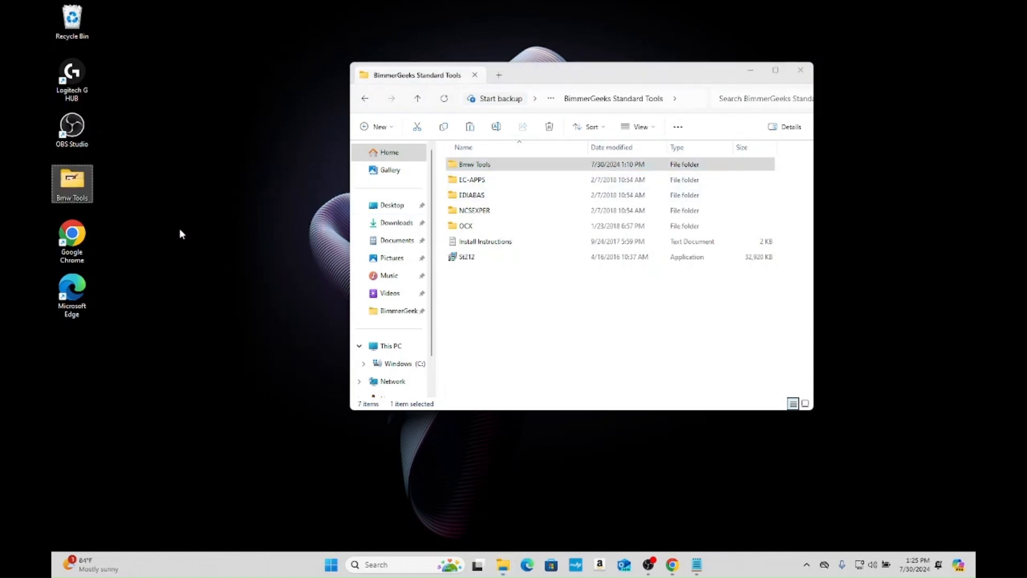
{"action": "left_click", "coordinate": [179, 209]}
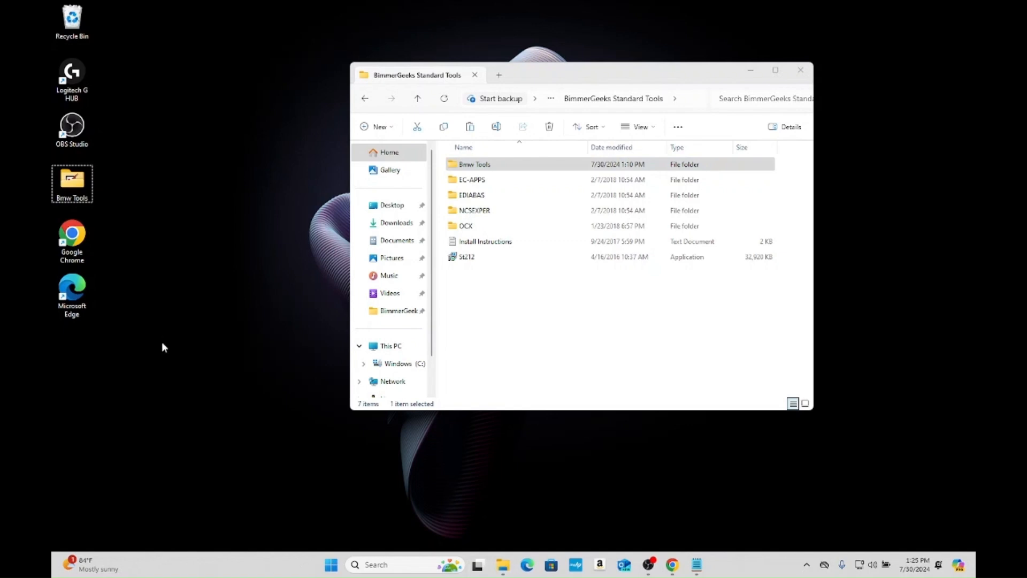
{"action": "double_click", "coordinate": [84, 195]}
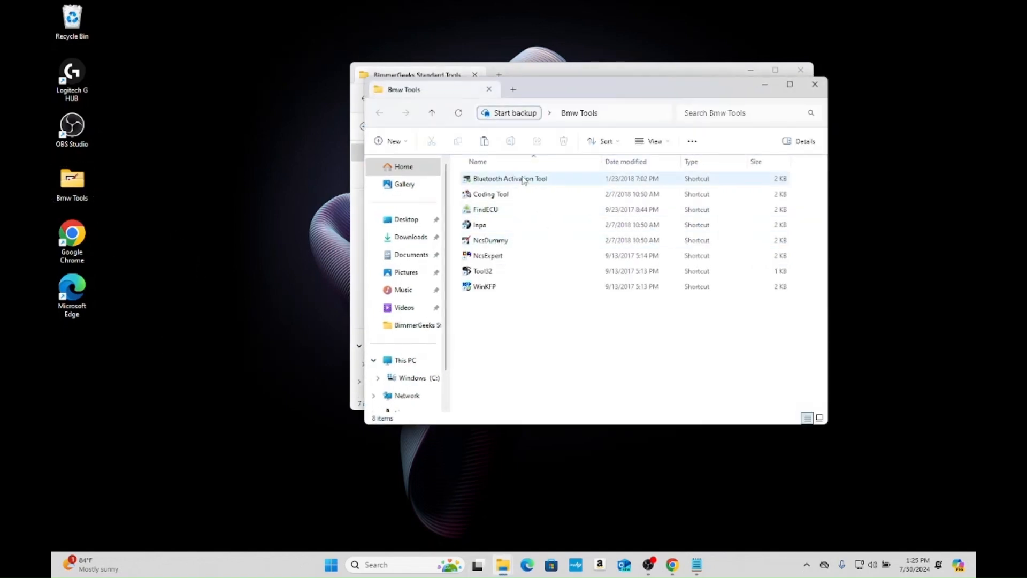
{"action": "left_click", "coordinate": [528, 225]}
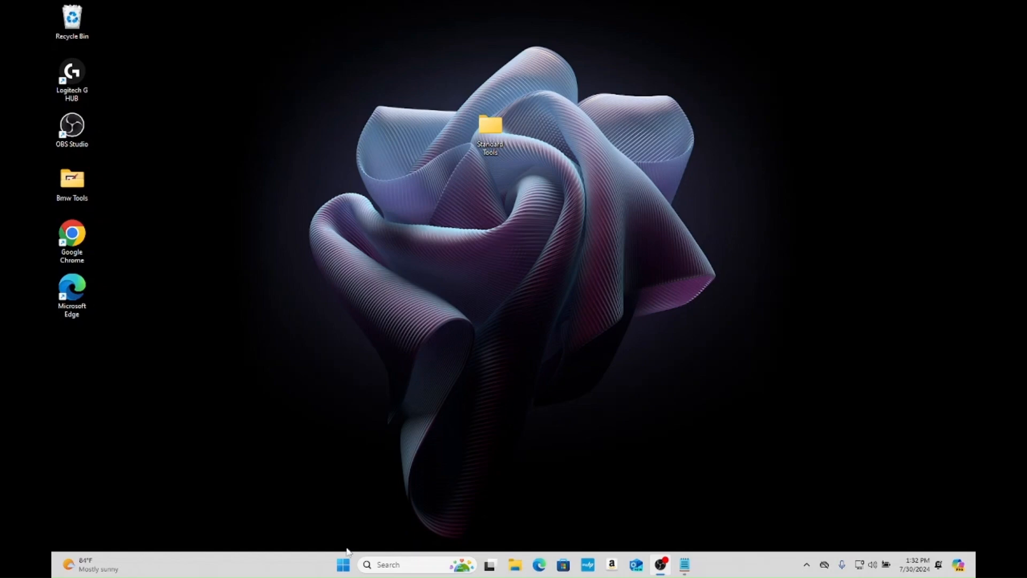
- Open Device Manager through Windows search, maximize its window and expand Ports (COM & LPT)
{"action": "left_click", "coordinate": [391, 566]}
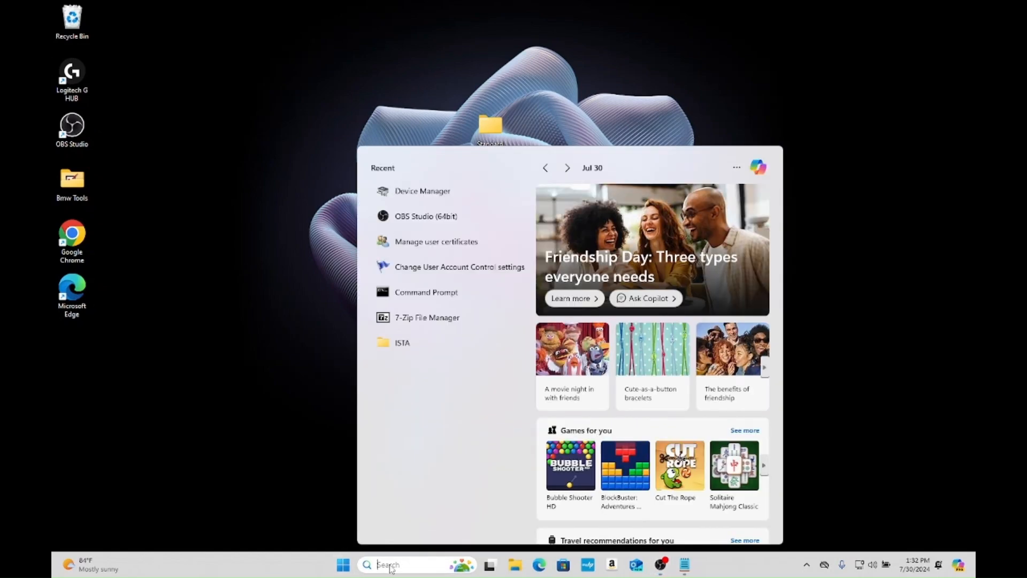
{"action": "type", "text": "dev"}
{"action": "key", "text": "Return"}
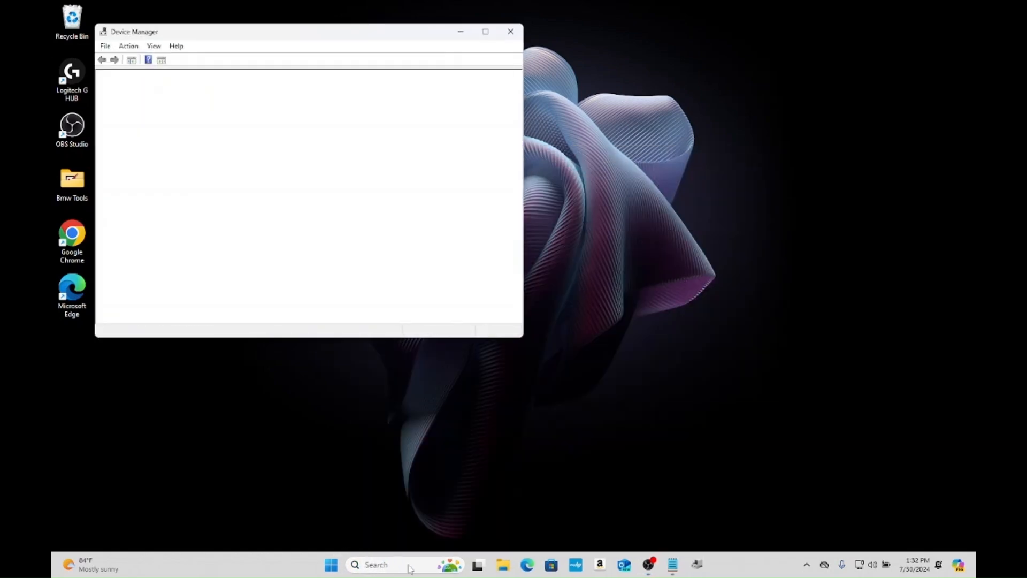
{"action": "left_click", "coordinate": [485, 31]}
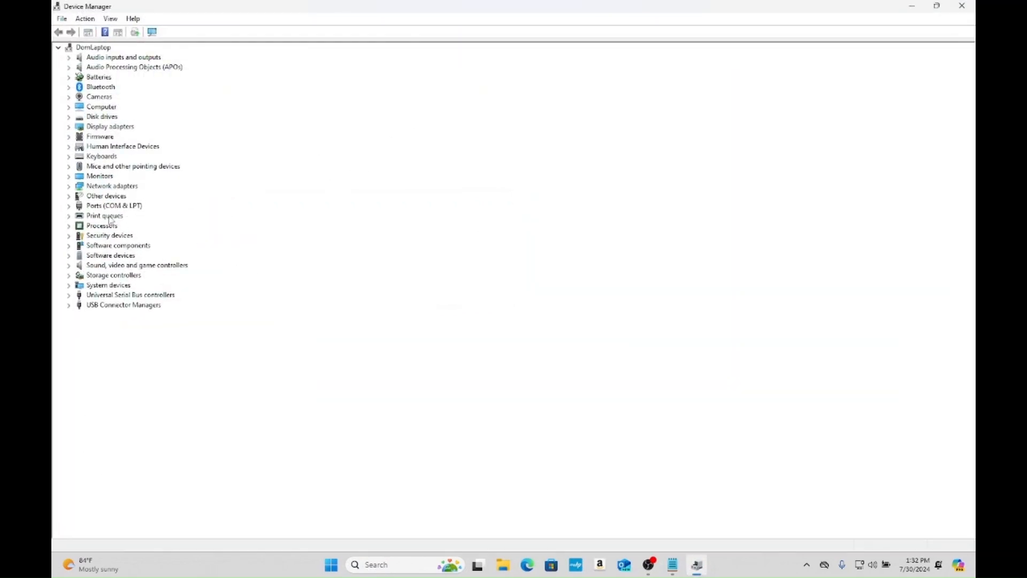
{"action": "left_click", "coordinate": [68, 207]}
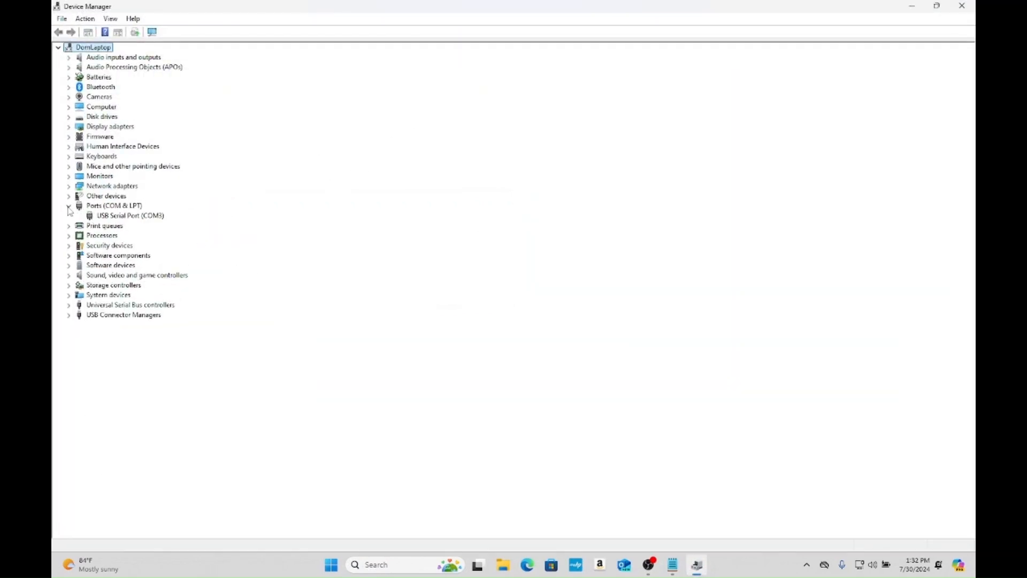
- Open the advanced port settings of the USB Serial Port and set the COM port number to COM1
{"action": "left_click", "coordinate": [94, 216]}
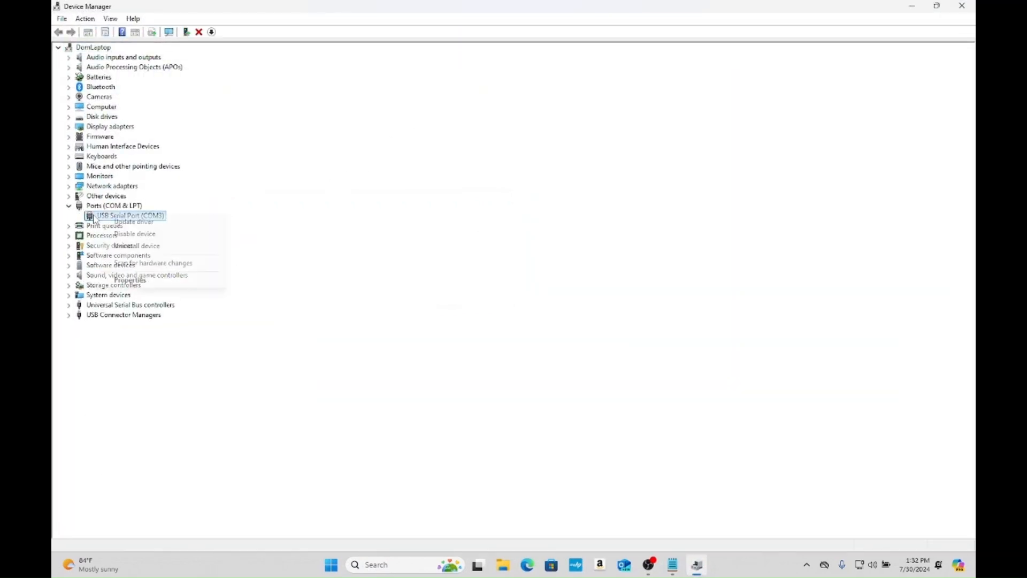
{"action": "right_click", "coordinate": [95, 216]}
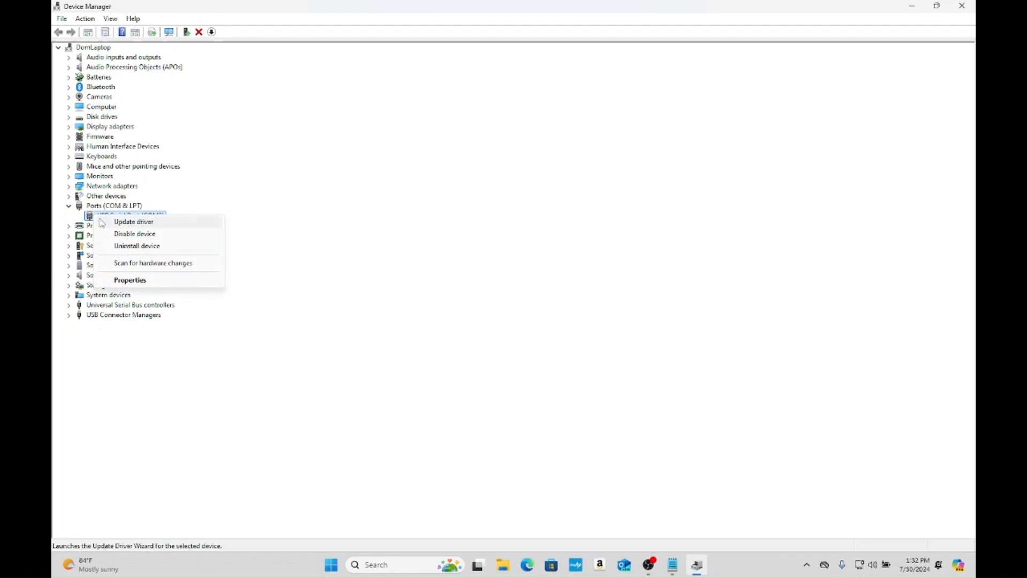
{"action": "left_click", "coordinate": [137, 279]}
{"action": "left_click", "coordinate": [452, 176]}
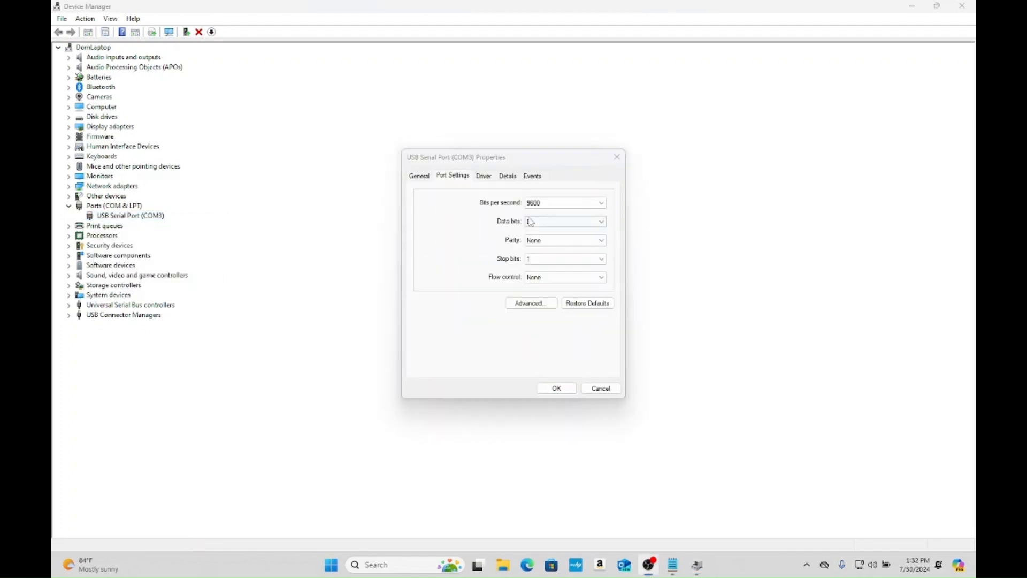
{"action": "left_click", "coordinate": [532, 301]}
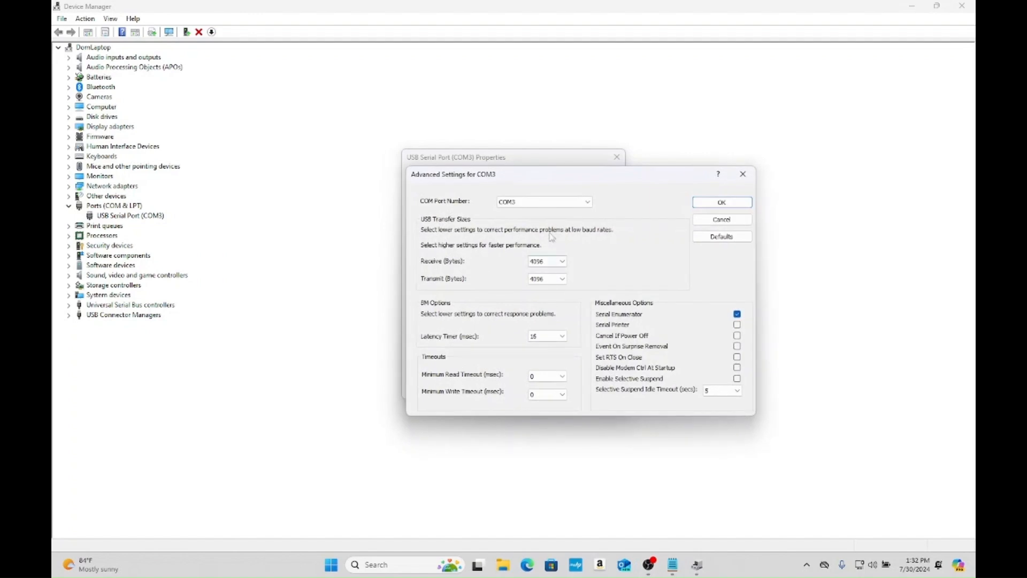
{"action": "left_click", "coordinate": [543, 202]}
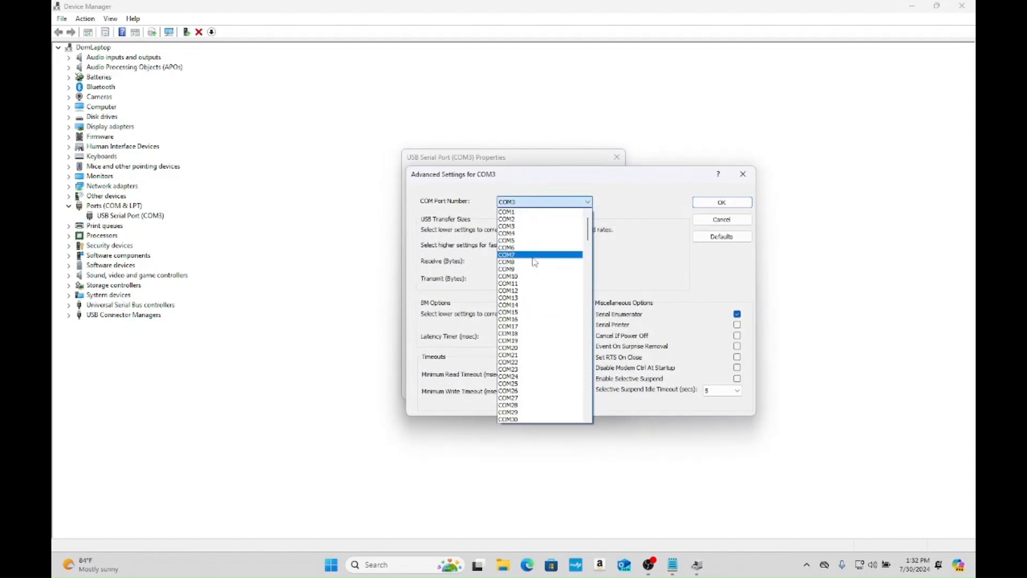
{"action": "left_click", "coordinate": [534, 212]}
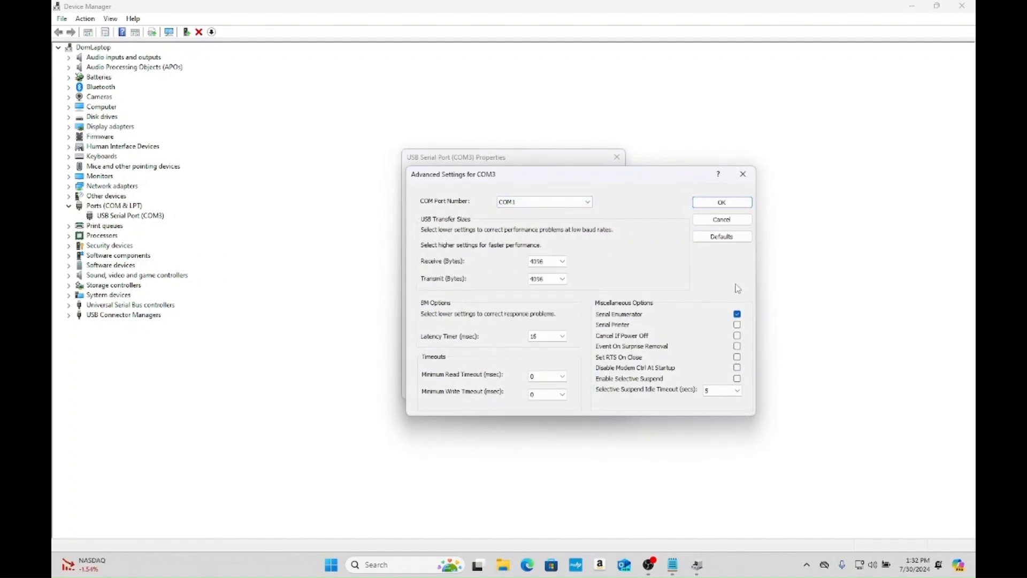
- Set the latency timer to 1 msec and confirm the advanced settings and port properties
{"action": "left_click", "coordinate": [546, 336]}
{"action": "scroll", "coordinate": [545, 353], "scroll_direction": "up", "scroll_amount": 5}
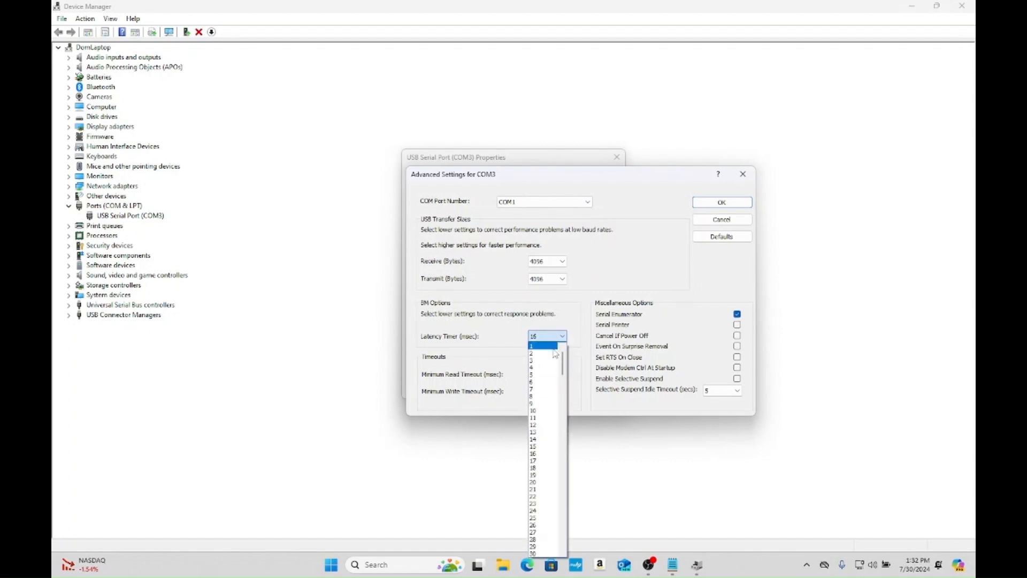
{"action": "left_click", "coordinate": [546, 348]}
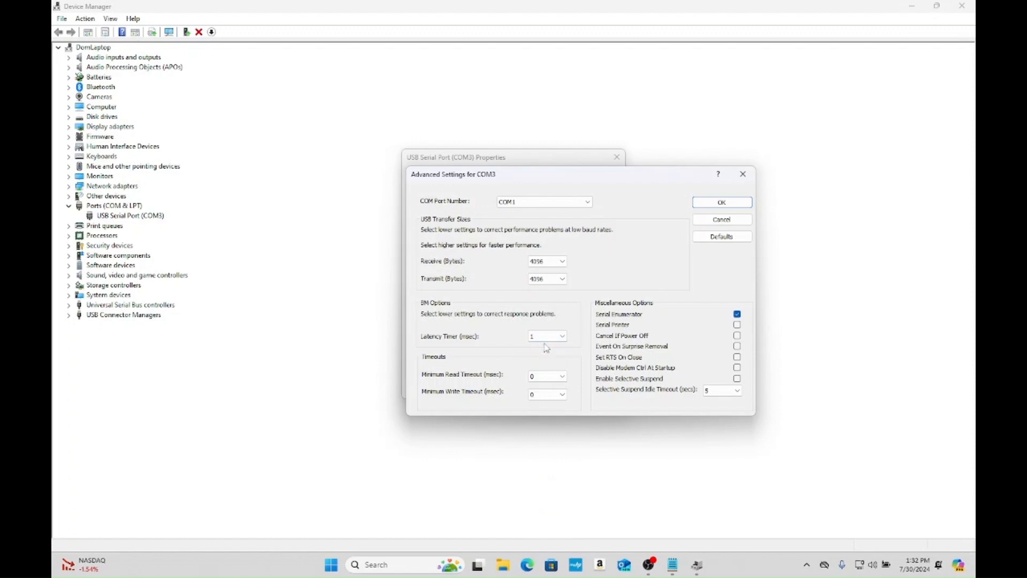
{"action": "left_click", "coordinate": [718, 204]}
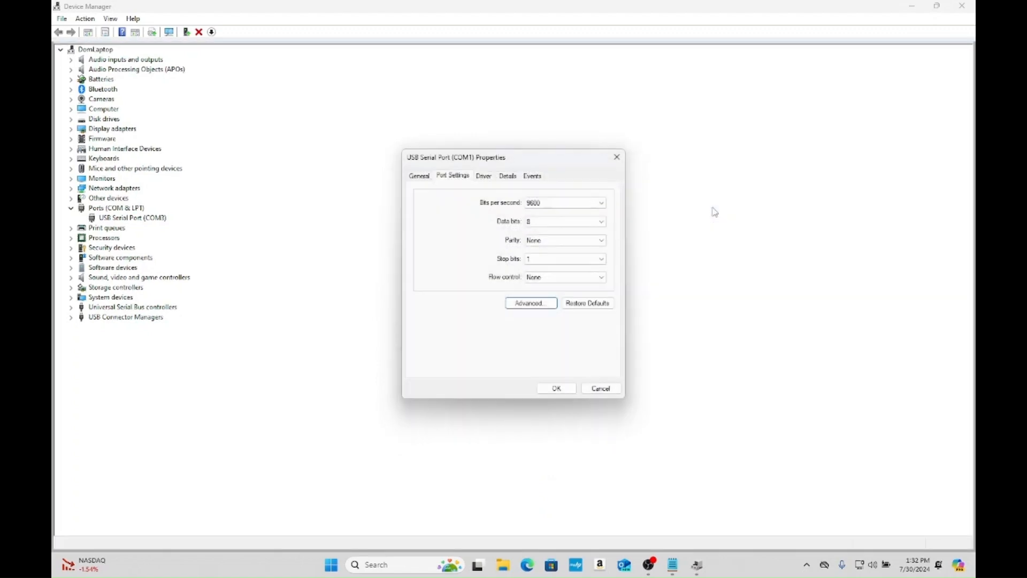
{"action": "left_click", "coordinate": [551, 391]}
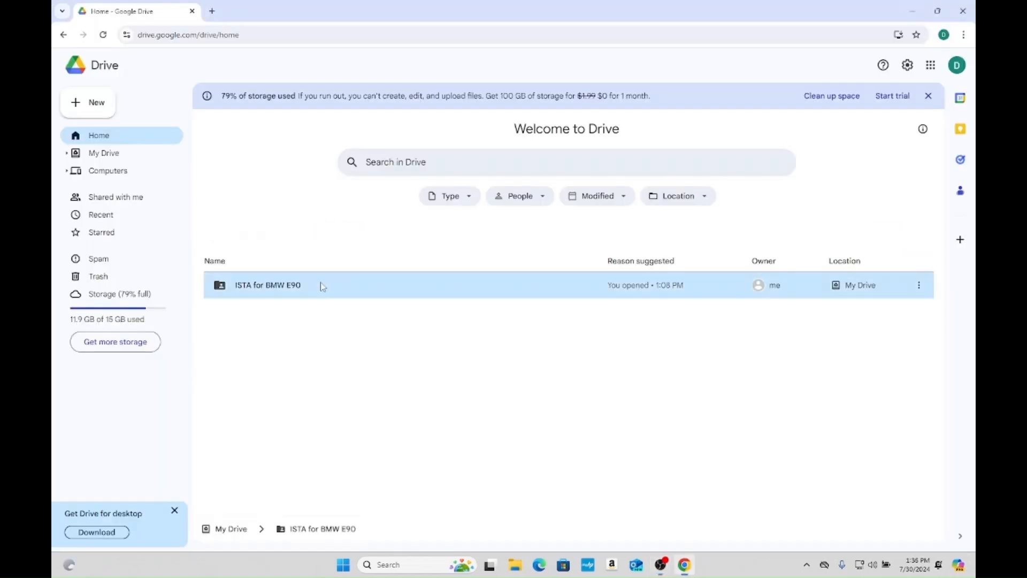
- Download Bimmergeeks ISTA+ Install.7z from the ISTA for BMW E90 folder in Google Drive, accepting the download without a virus scan
{"action": "double_click", "coordinate": [321, 285]}
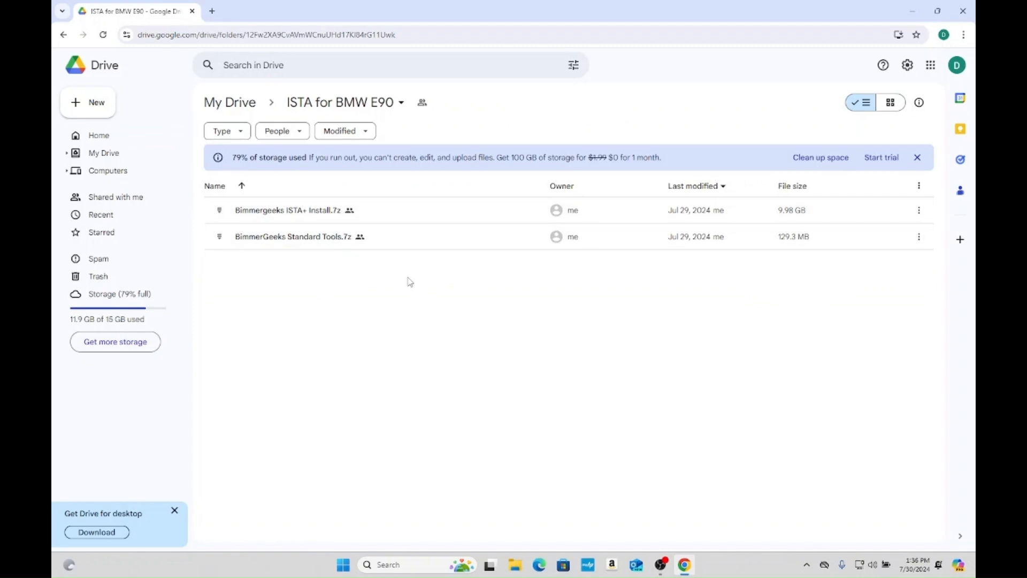
{"action": "double_click", "coordinate": [390, 213]}
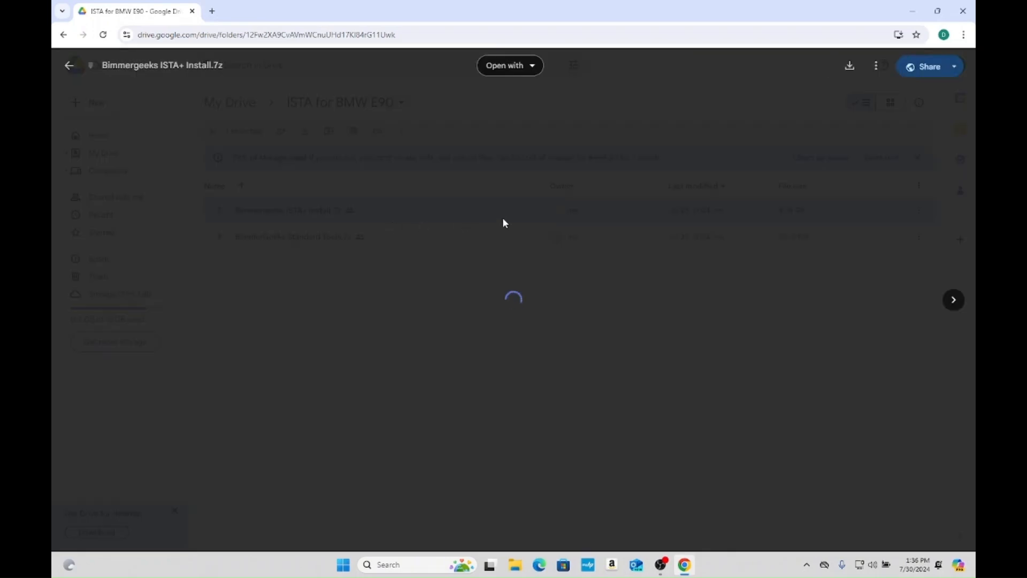
{"action": "left_click", "coordinate": [849, 66]}
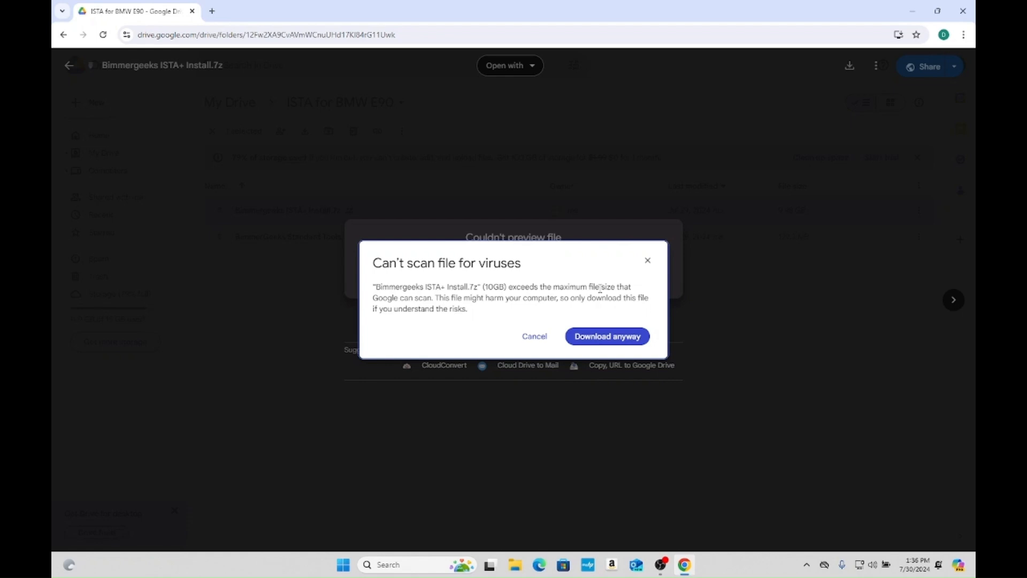
{"action": "left_click", "coordinate": [627, 337]}
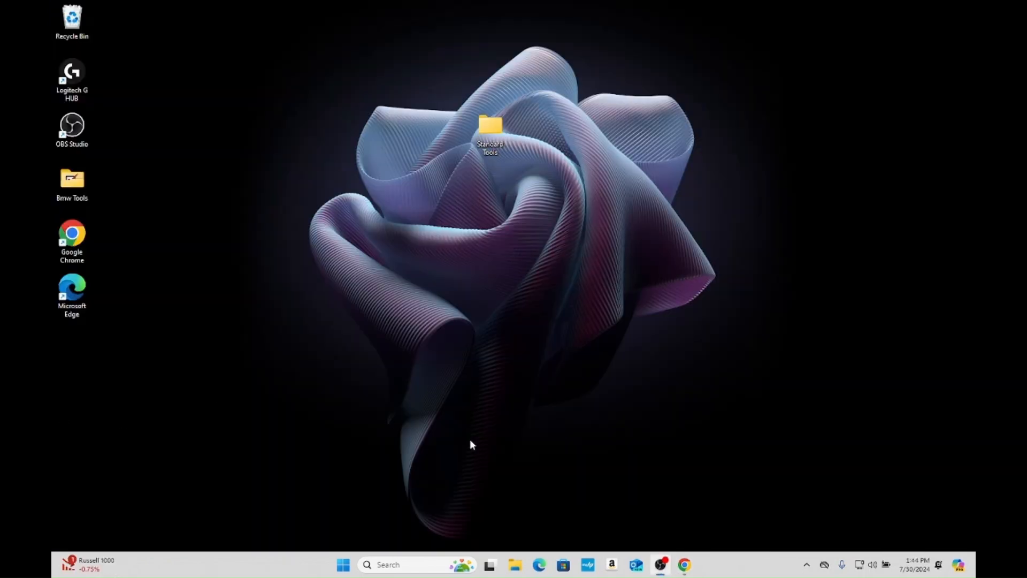
- Start extracting the Bimmergeeks ISTA+ Install archive from Downloads and browse to the Desktop for its destination
{"action": "left_click", "coordinate": [512, 566]}
{"action": "left_click", "coordinate": [356, 194]}
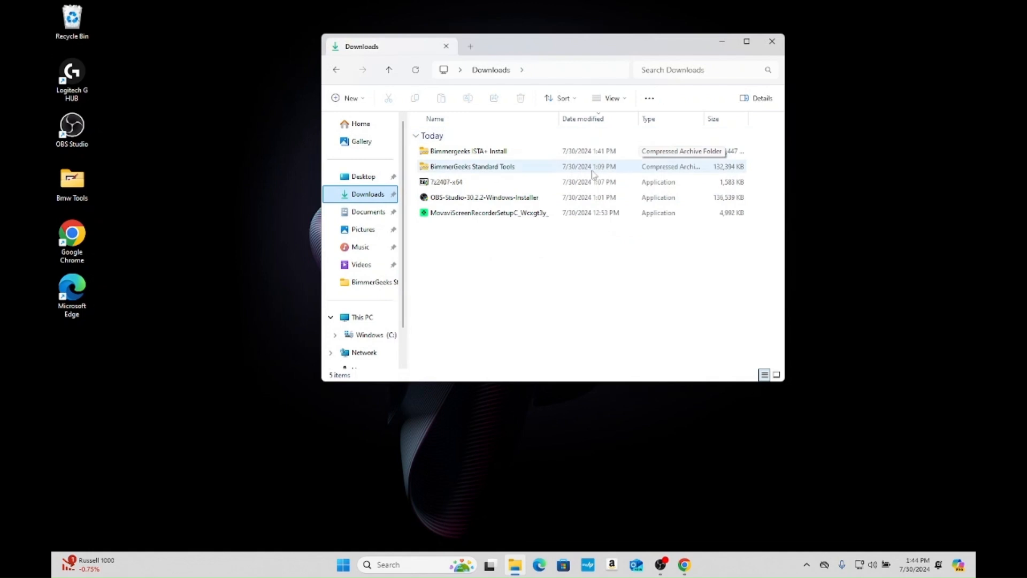
{"action": "left_click", "coordinate": [568, 155]}
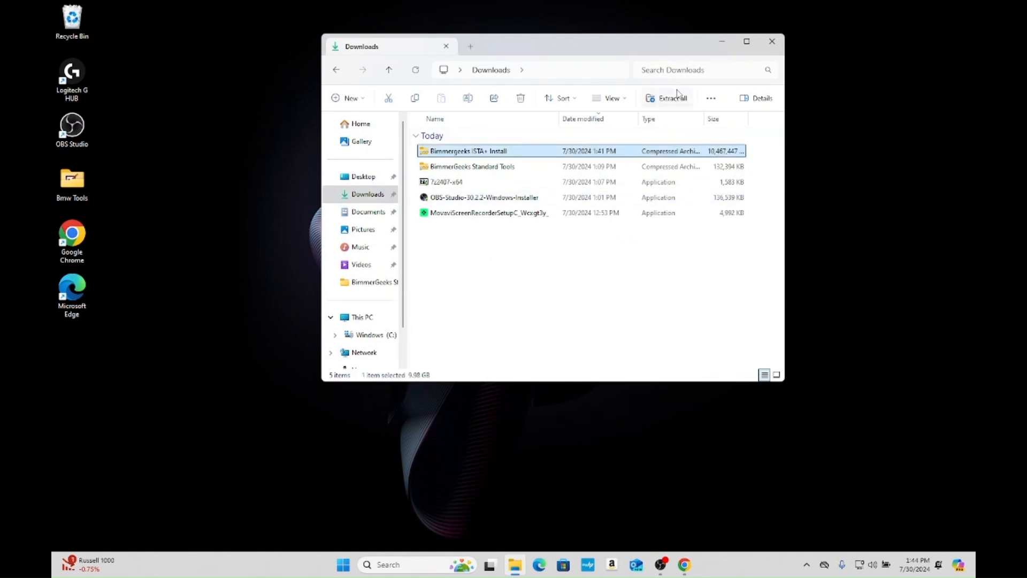
{"action": "right_click", "coordinate": [612, 156]}
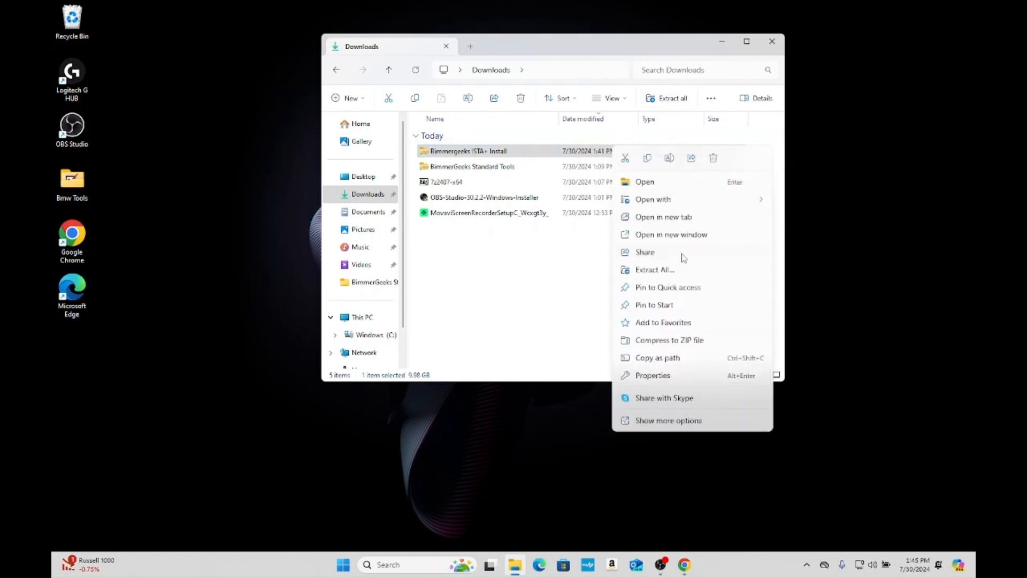
{"action": "left_click", "coordinate": [689, 268]}
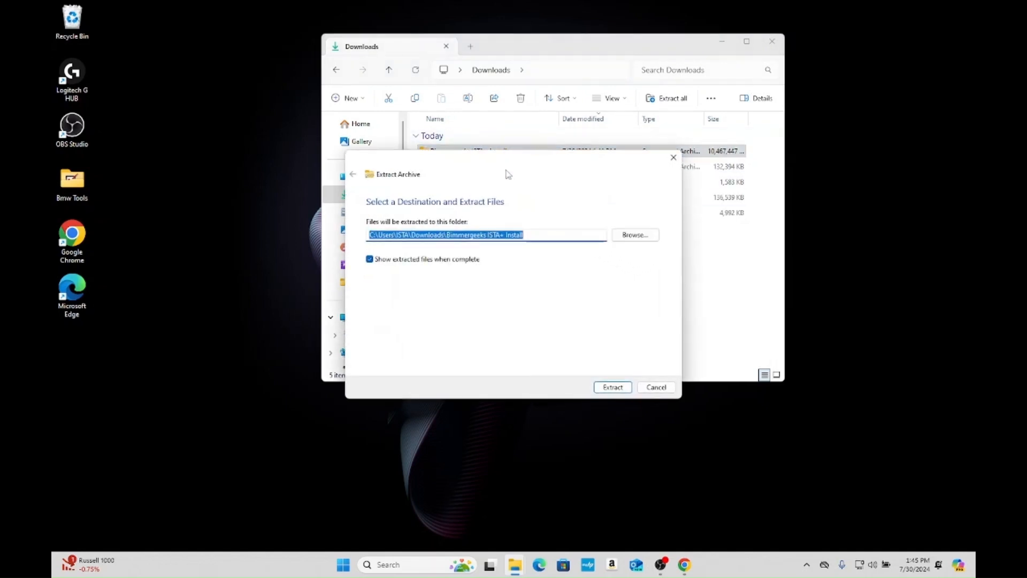
{"action": "left_click", "coordinate": [619, 236]}
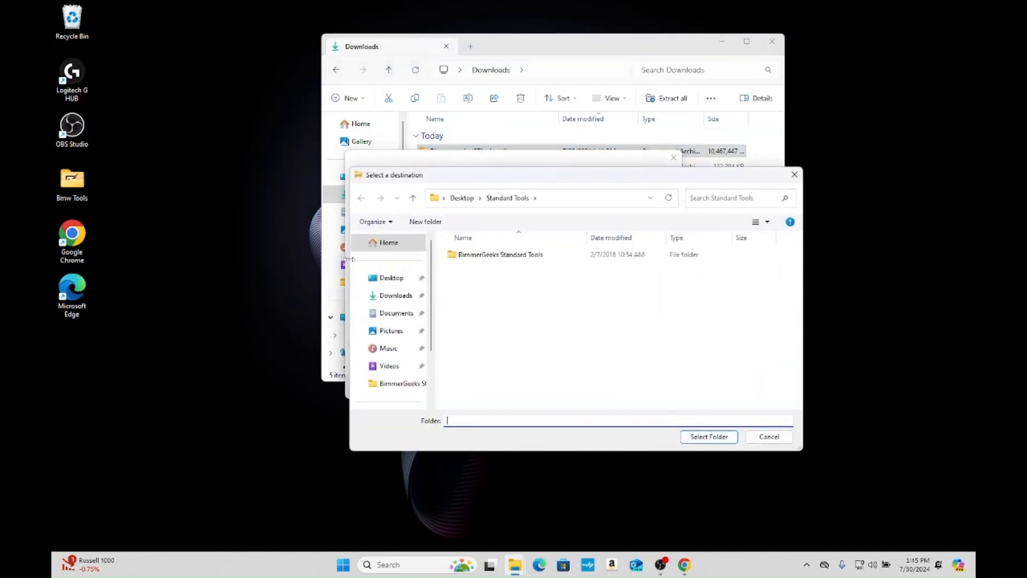
{"action": "left_click", "coordinate": [378, 278]}
- Try to enter ISTA directly as the destination folder name on the Desktop
{"action": "left_click", "coordinate": [500, 419]}
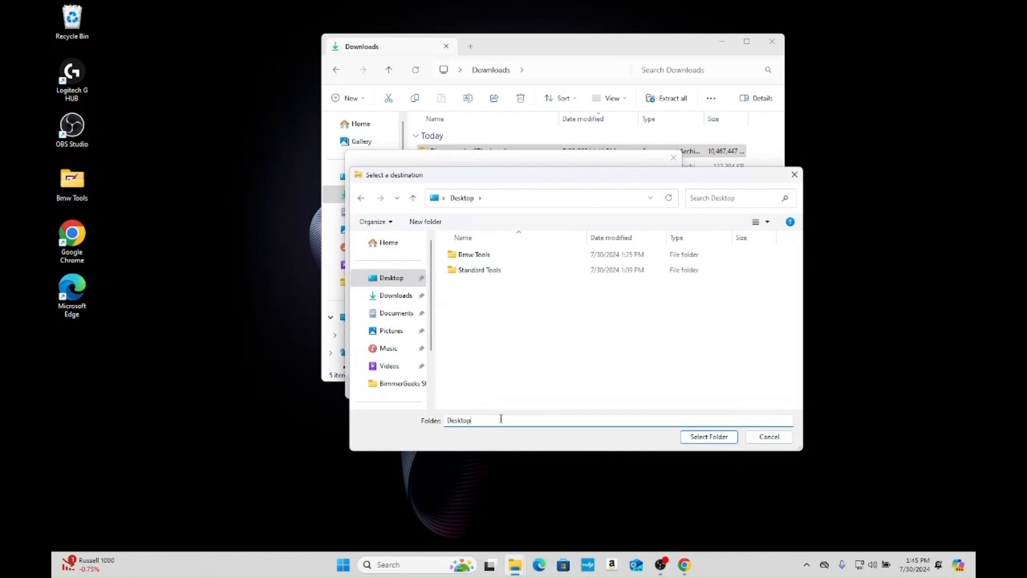
{"action": "key", "text": "ctrl+a"}
{"action": "type", "text": "St"}
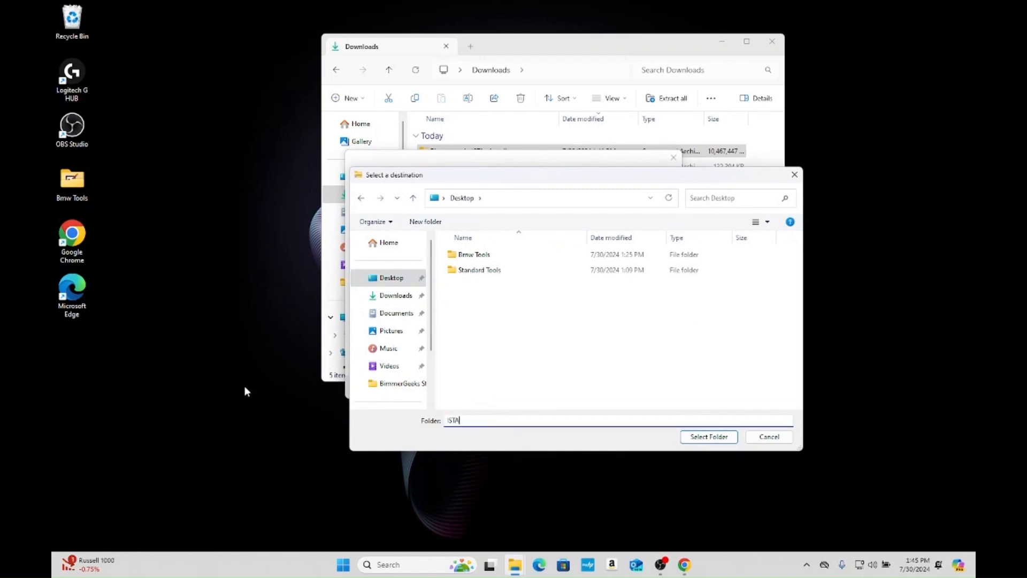
{"action": "key", "text": "Return"}
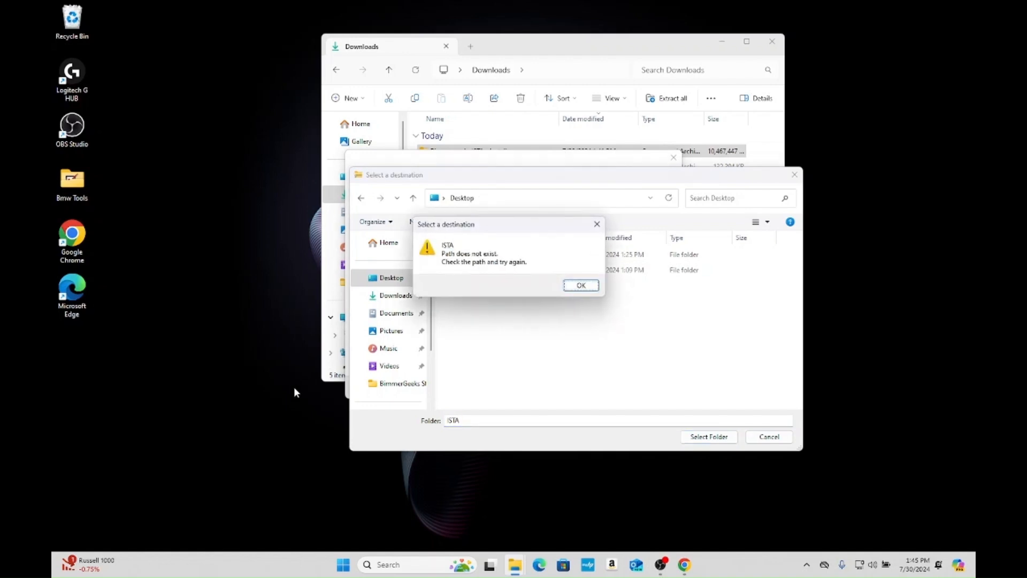
{"action": "left_click", "coordinate": [568, 285]}
- Create a folder named ISTA on the Desktop and extract the archive into it
{"action": "right_click", "coordinate": [548, 294]}
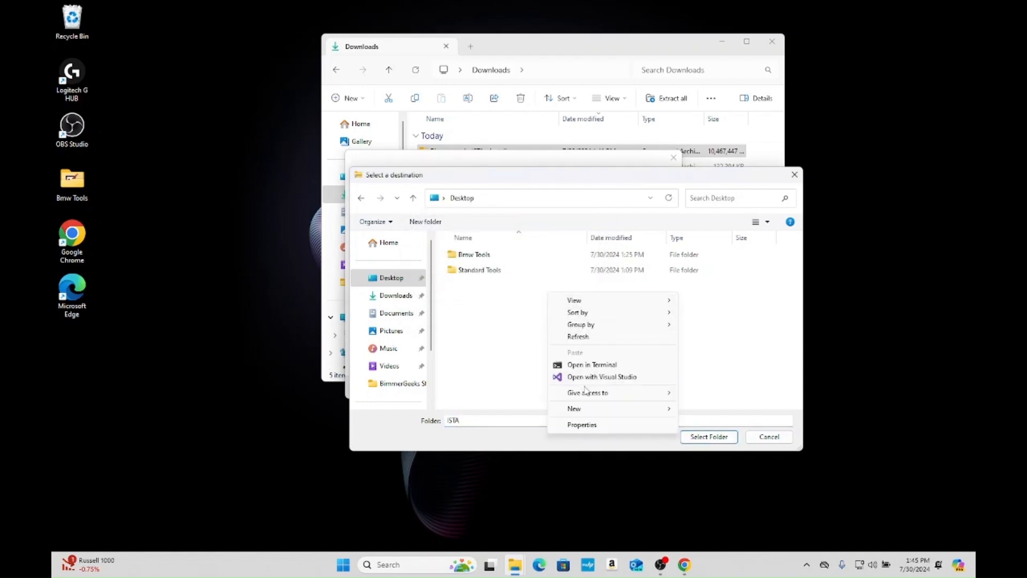
{"action": "mouse_move", "coordinate": [585, 408]}
{"action": "left_click", "coordinate": [698, 247]}
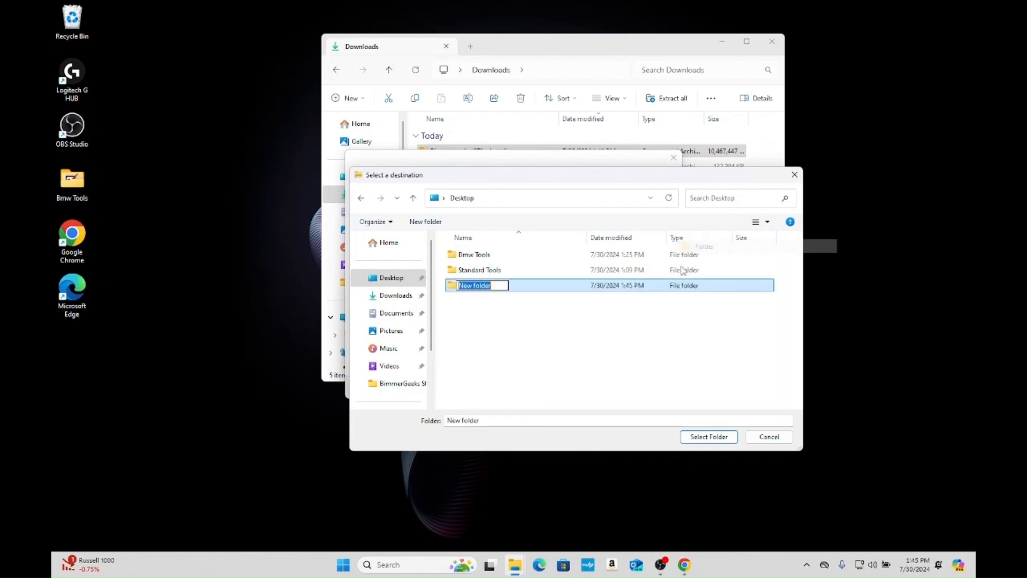
{"action": "type", "text": "ISTA"}
{"action": "key", "text": "Return"}
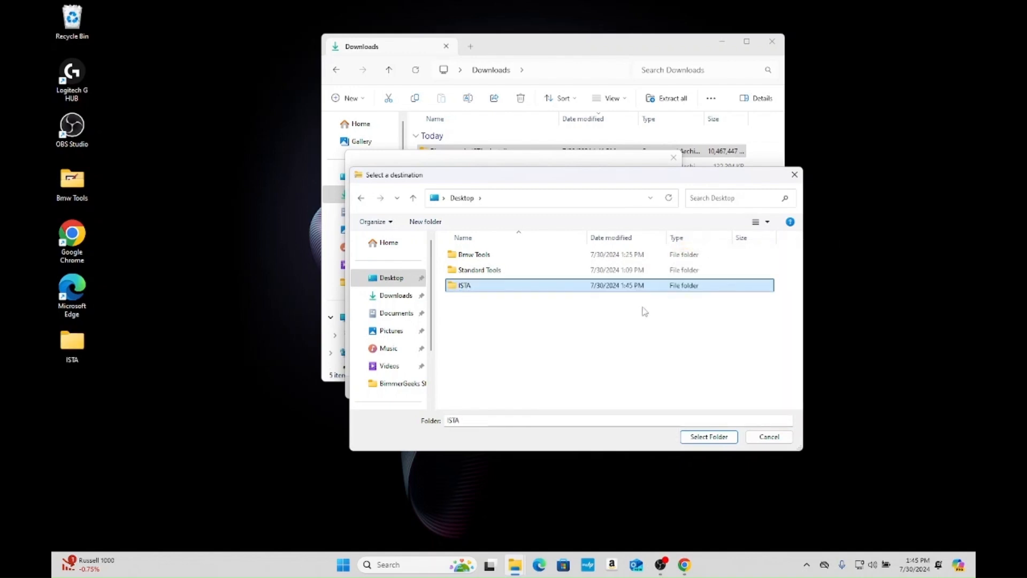
{"action": "left_click", "coordinate": [710, 437]}
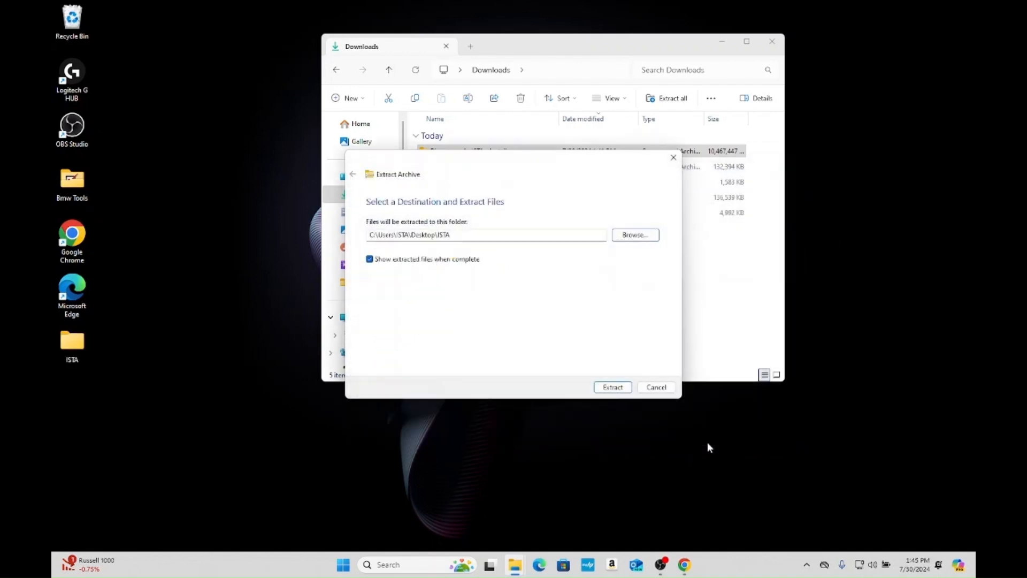
{"action": "left_click", "coordinate": [612, 387]}
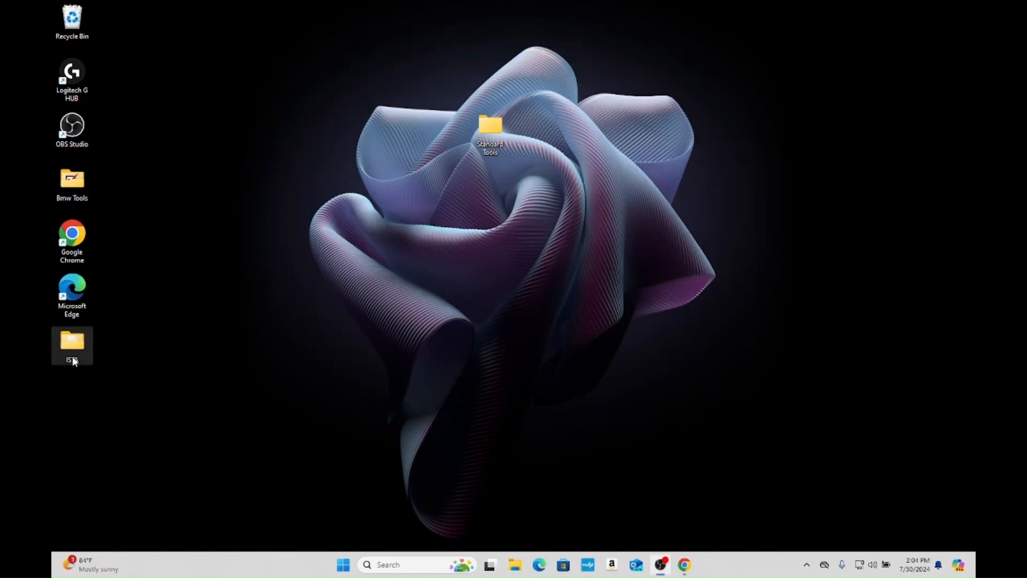
- Open the ISTA folder on the desktop and view the IstaInstall text document
{"action": "double_click", "coordinate": [72, 348]}
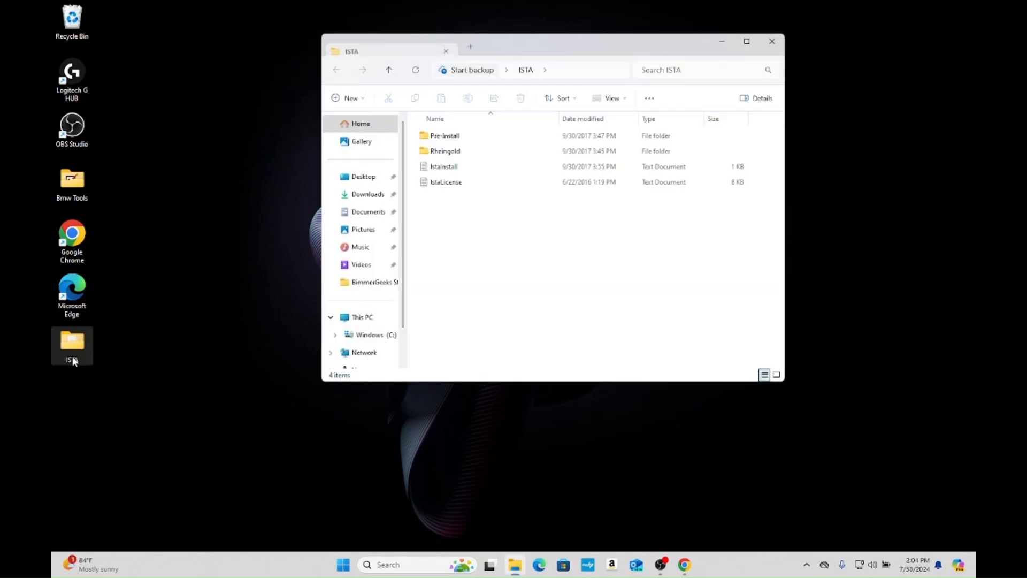
{"action": "left_click", "coordinate": [478, 166]}
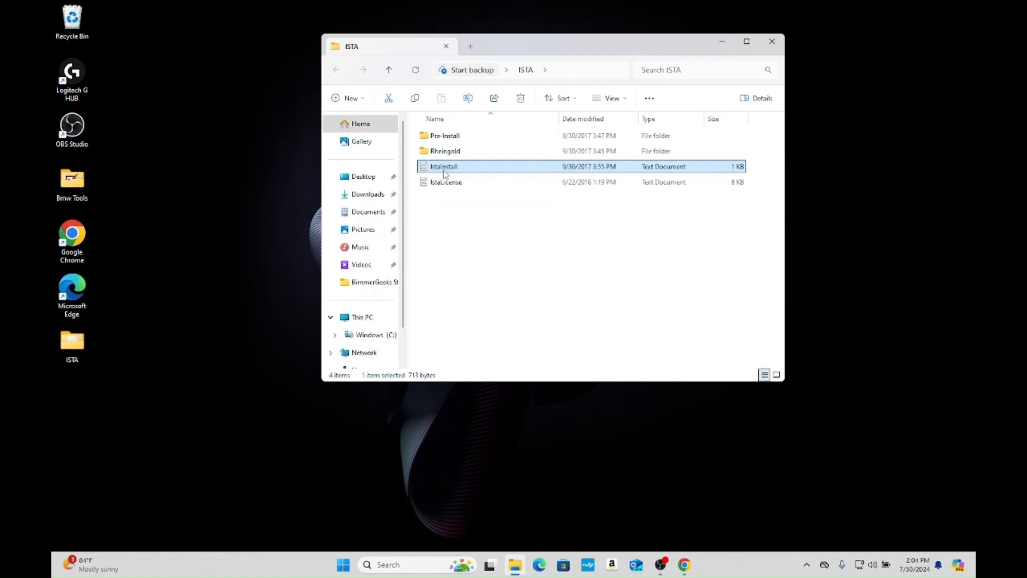
{"action": "double_click", "coordinate": [460, 167]}
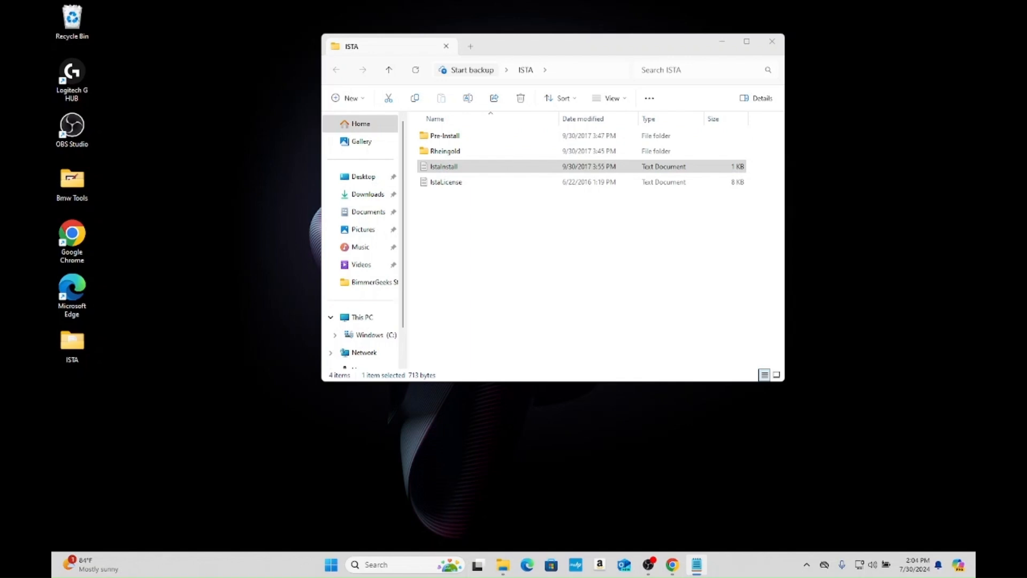
- Open the Pre-Install folder maximized and try to install application 1, the Microsoft Visual C++ 2015 Redistributable (x64), then close its setup
{"action": "double_click", "coordinate": [541, 141]}
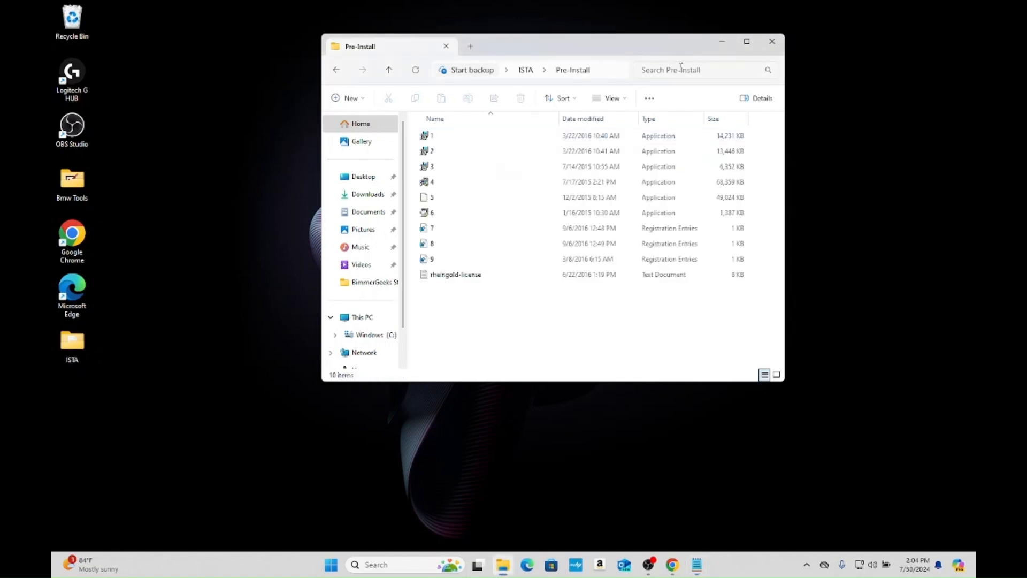
{"action": "left_click", "coordinate": [748, 43]}
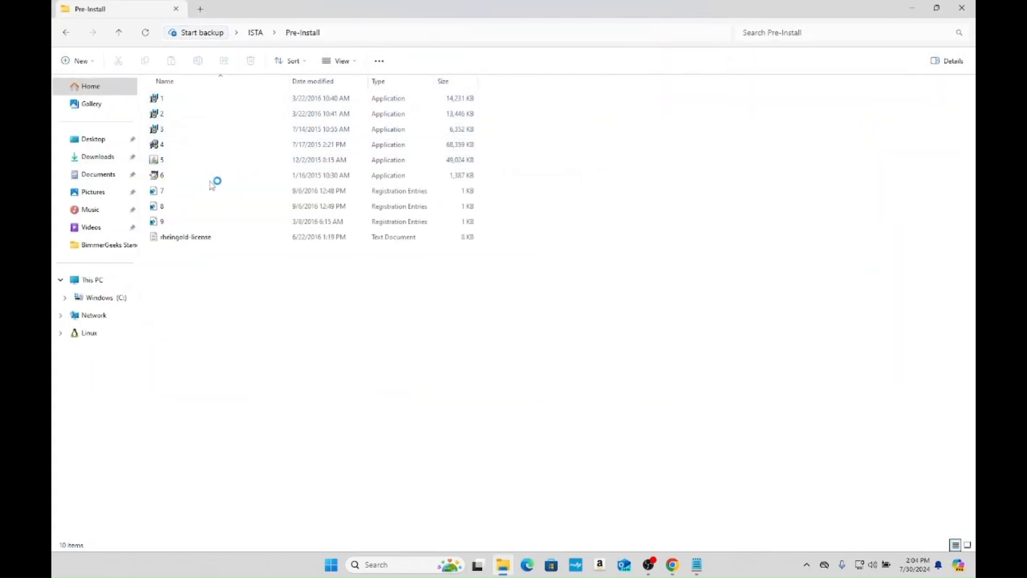
{"action": "double_click", "coordinate": [214, 100]}
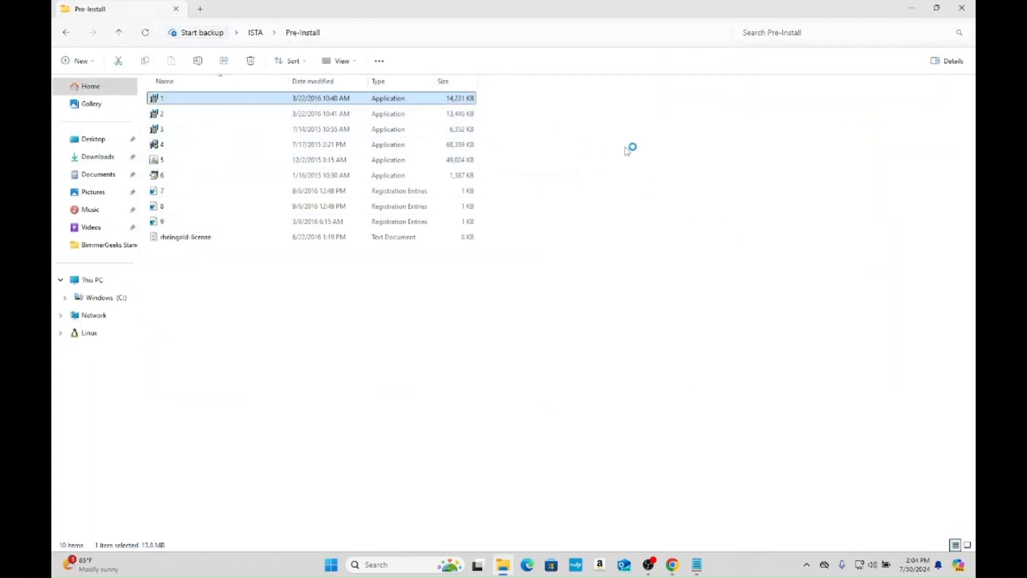
{"action": "left_click", "coordinate": [432, 328]}
{"action": "left_click", "coordinate": [568, 345]}
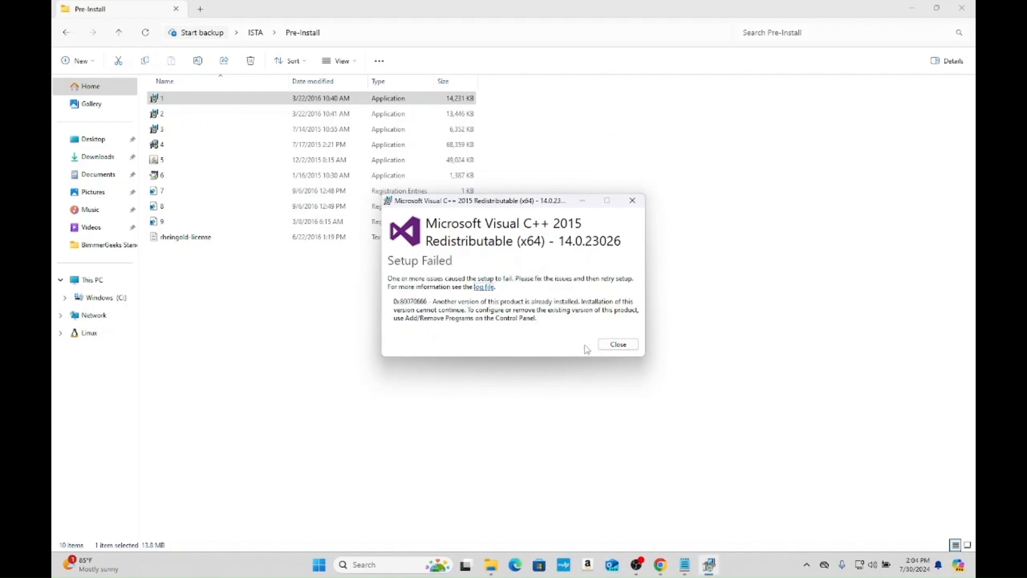
{"action": "left_click", "coordinate": [632, 200]}
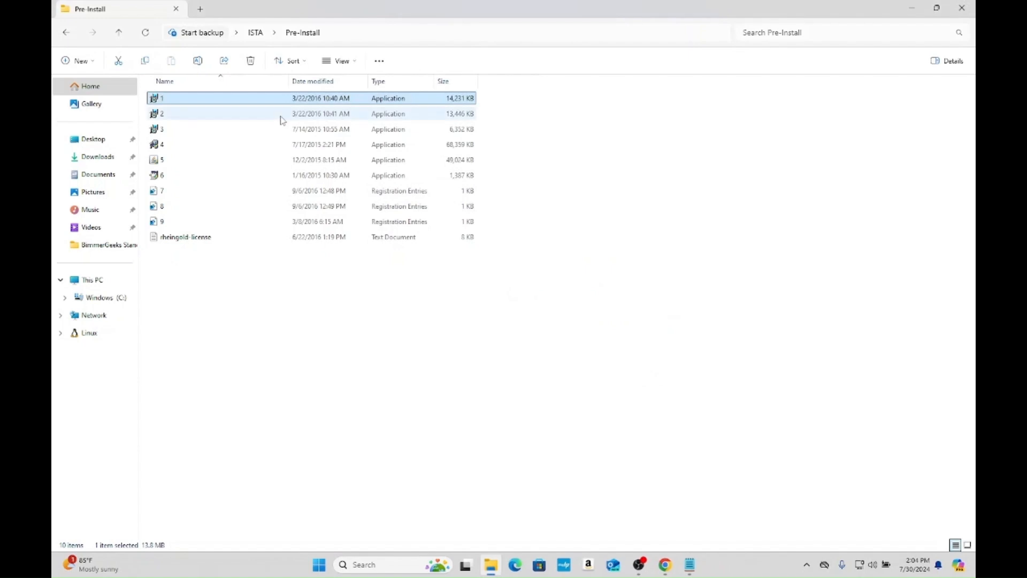
- Try to install application 2, the Microsoft Visual C++ 2015 Redistributable (x86), and close its setup
{"action": "double_click", "coordinate": [280, 114]}
{"action": "left_click", "coordinate": [481, 326]}
{"action": "left_click", "coordinate": [589, 344]}
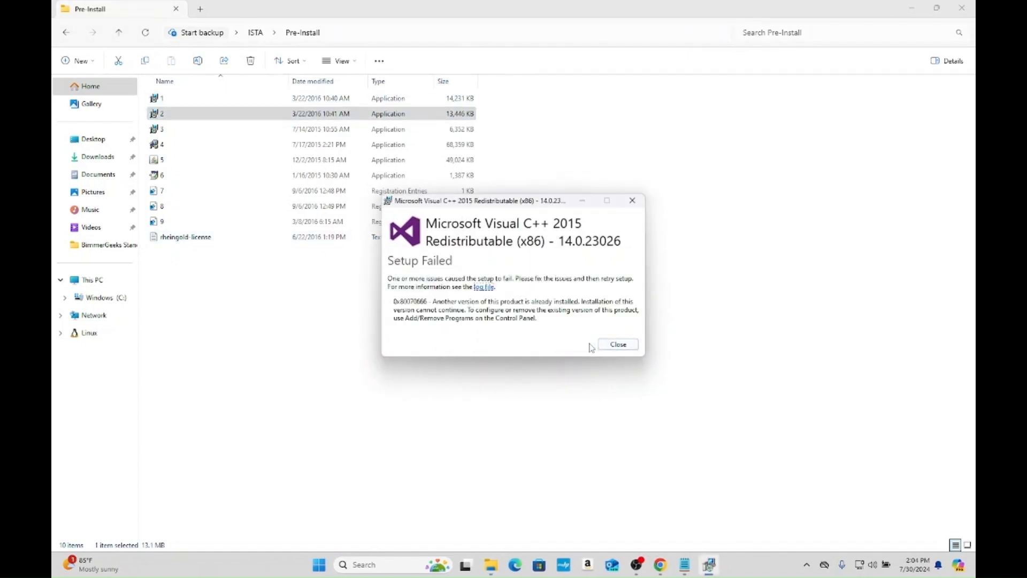
{"action": "left_click", "coordinate": [632, 200]}
- Open application 3, the Microsoft Visual C++ 2013 Redistributable (x86) setup, and cancel it without repairing or uninstalling
{"action": "double_click", "coordinate": [340, 134]}
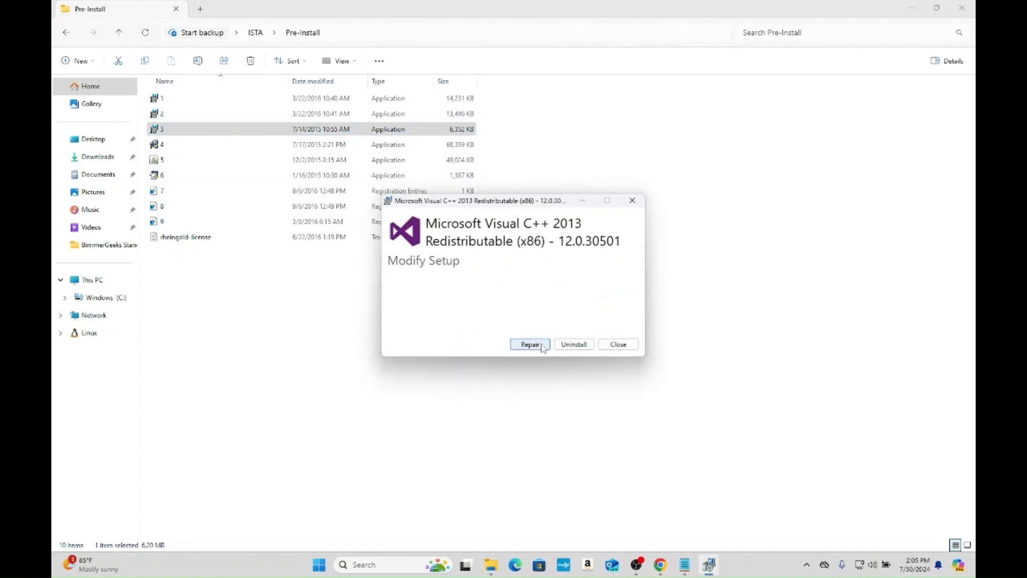
{"action": "left_click", "coordinate": [630, 202]}
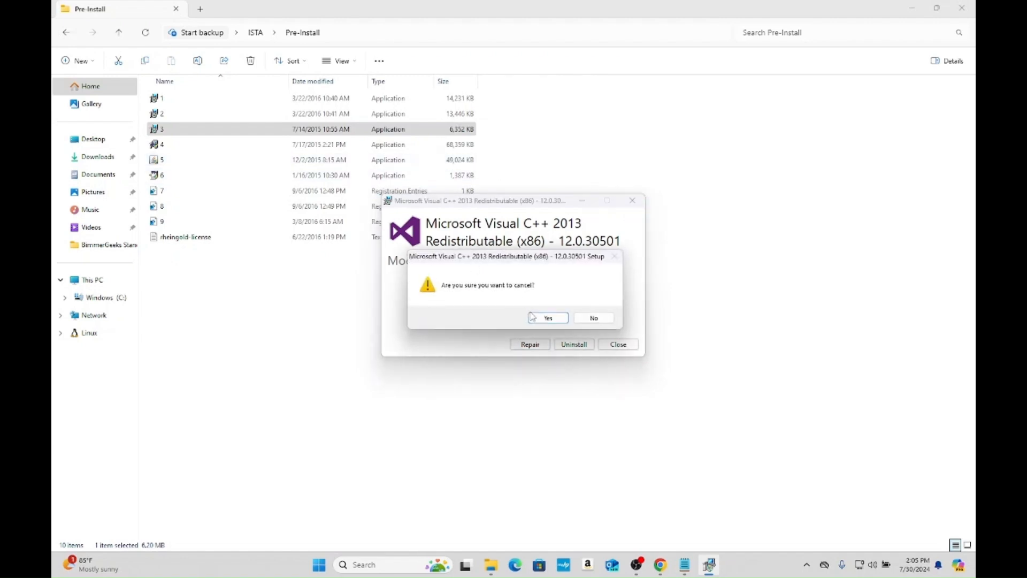
{"action": "left_click", "coordinate": [547, 318]}
- Try to install application 4, Microsoft .NET Framework 4.5.2, and close its installer
{"action": "double_click", "coordinate": [298, 145]}
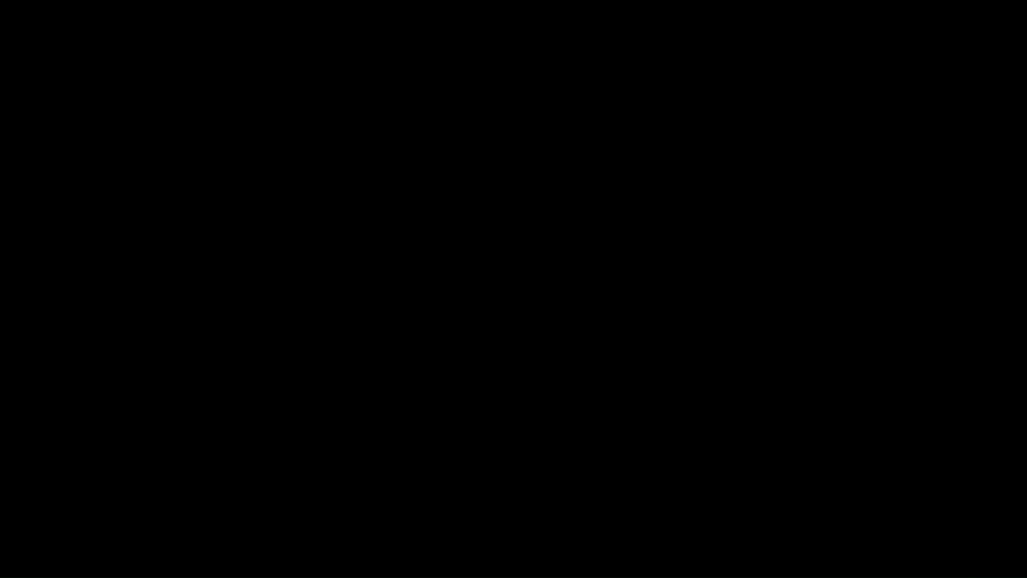
{"action": "left_click", "coordinate": [464, 378]}
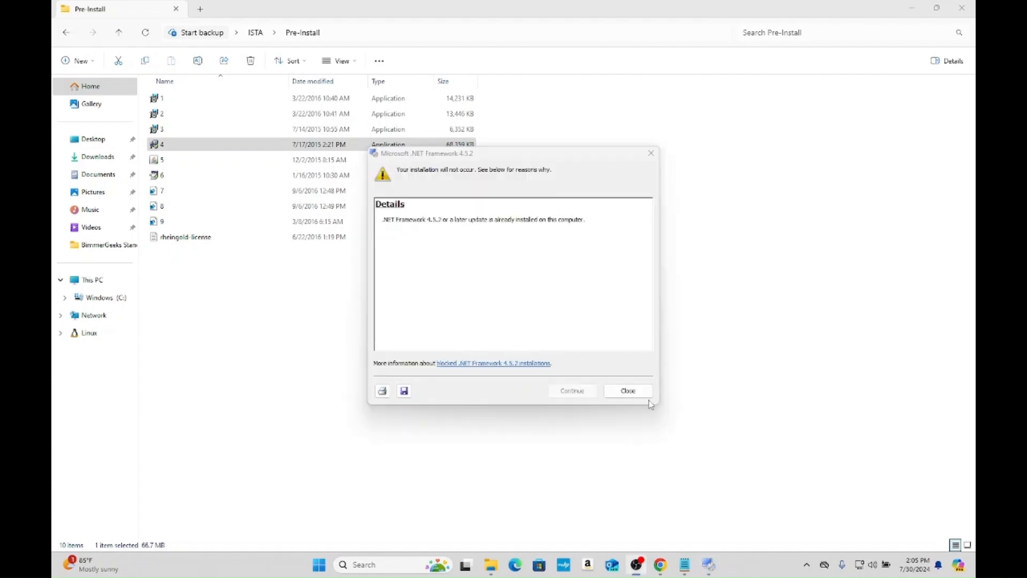
{"action": "left_click", "coordinate": [628, 390]}
- Install Java from application 5, keeping the default destination folder, and close the finished setup
{"action": "double_click", "coordinate": [275, 162]}
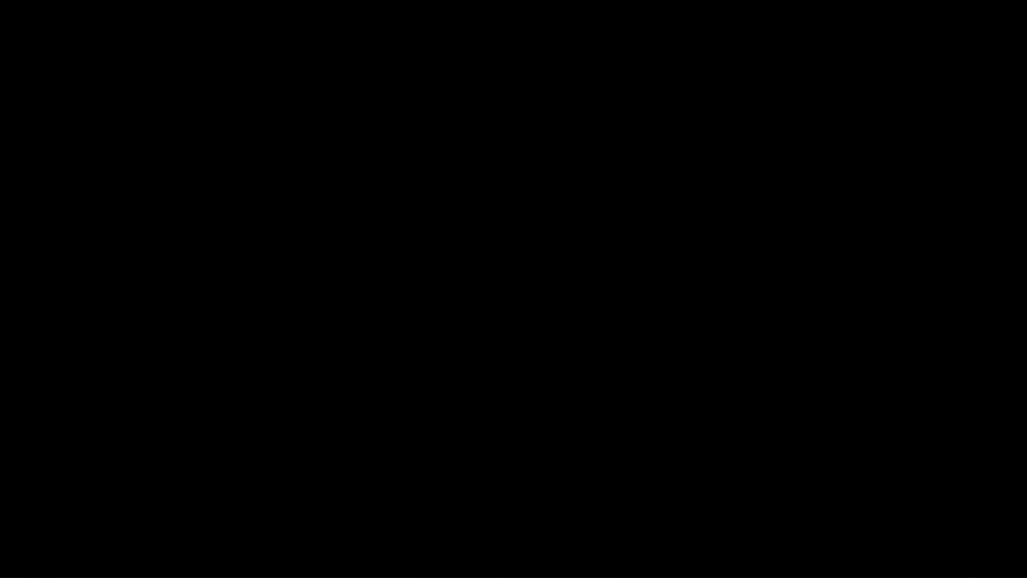
{"action": "left_click", "coordinate": [473, 374]}
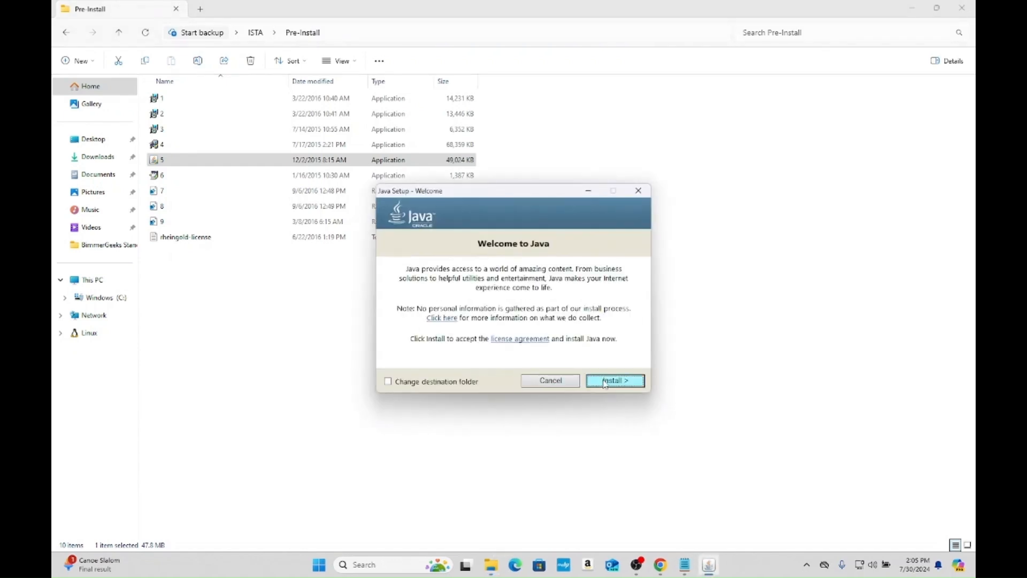
{"action": "left_click", "coordinate": [603, 381]}
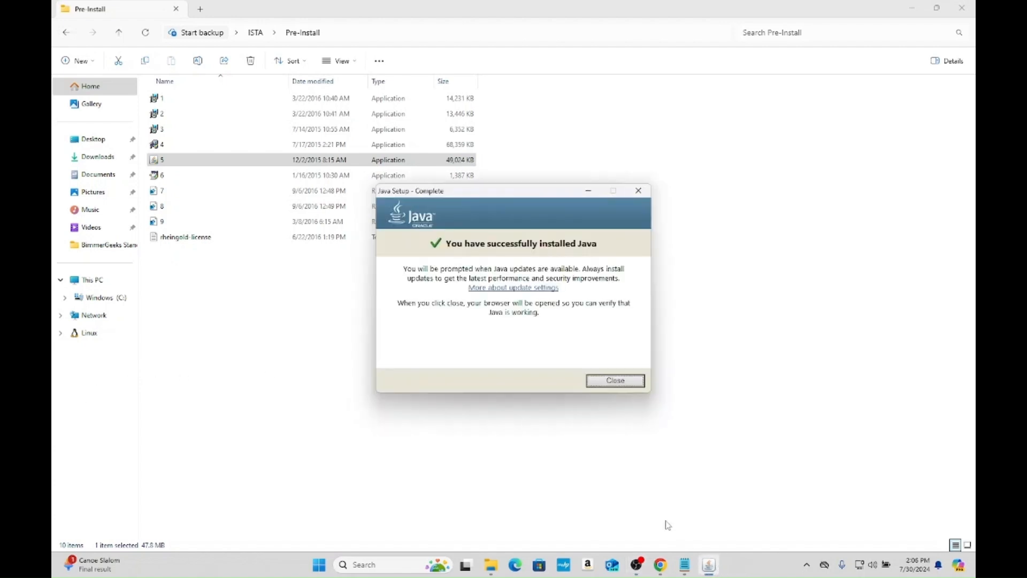
{"action": "left_click", "coordinate": [611, 382]}
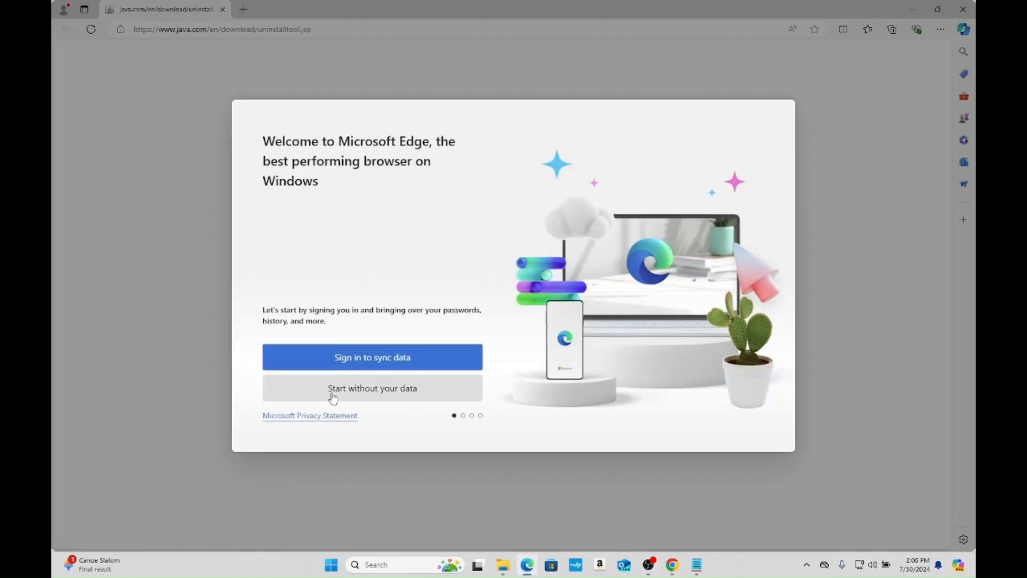
- Complete Microsoft Edge's first-run setup without signing in, with regular data import and personalized Microsoft experiences turned off, and close the browser
{"action": "left_click", "coordinate": [333, 397]}
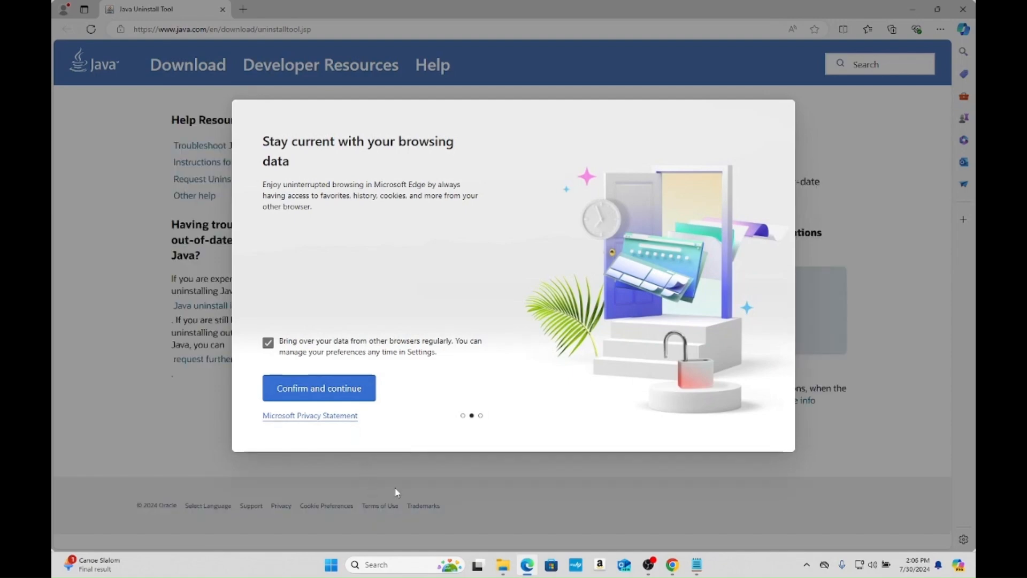
{"action": "left_click", "coordinate": [268, 343]}
{"action": "left_click", "coordinate": [300, 400]}
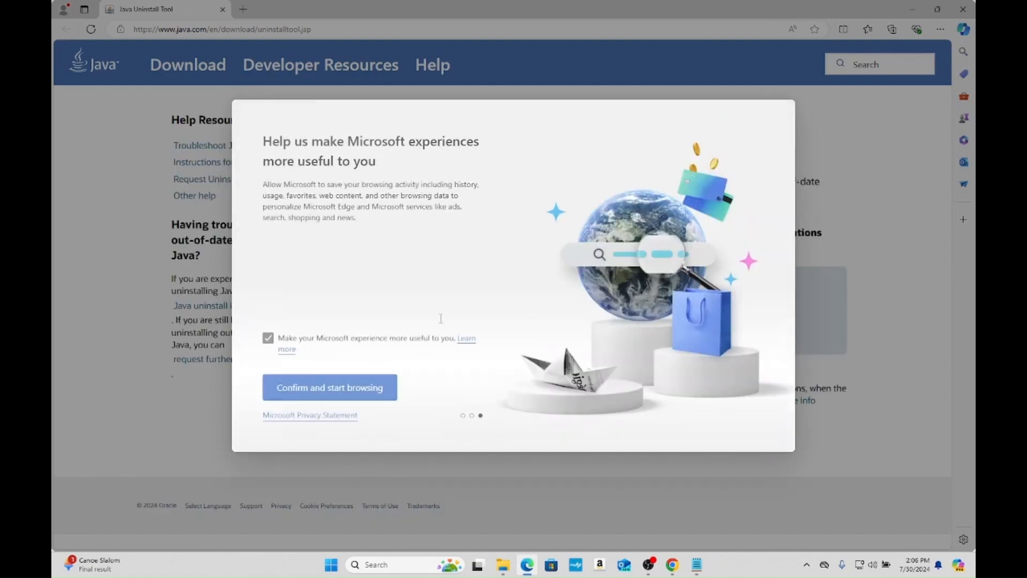
{"action": "left_click", "coordinate": [268, 337]}
{"action": "left_click", "coordinate": [315, 388]}
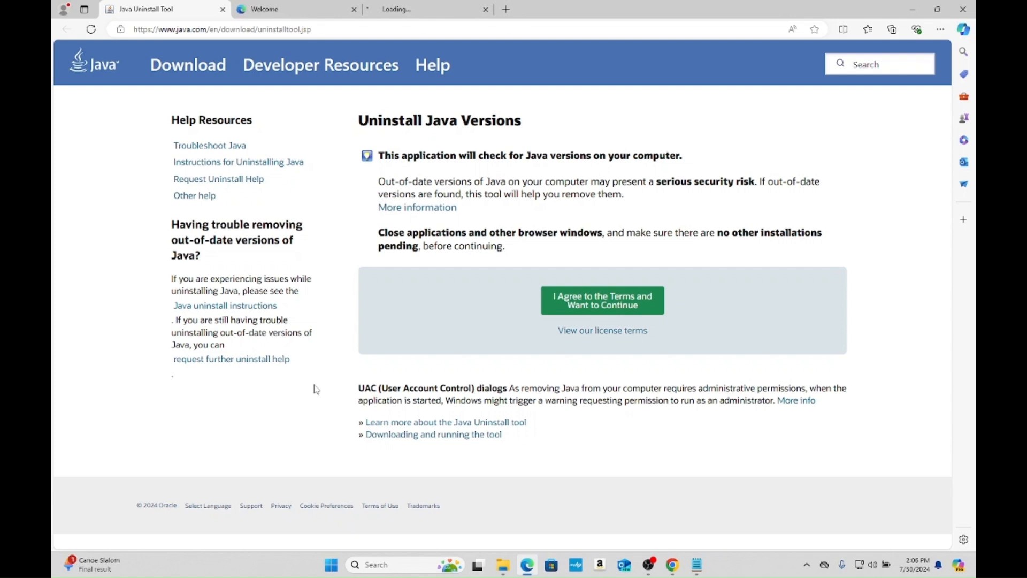
{"action": "middle_click", "coordinate": [155, 14]}
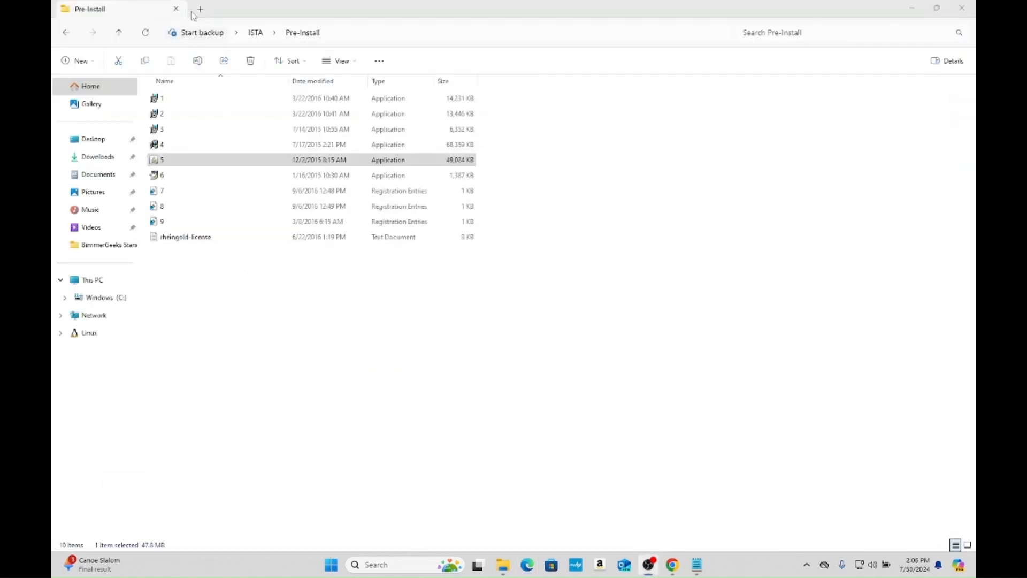
- Run application 6 from the Pre-Install folder with administrator approval
{"action": "left_click", "coordinate": [235, 175]}
{"action": "double_click", "coordinate": [236, 175]}
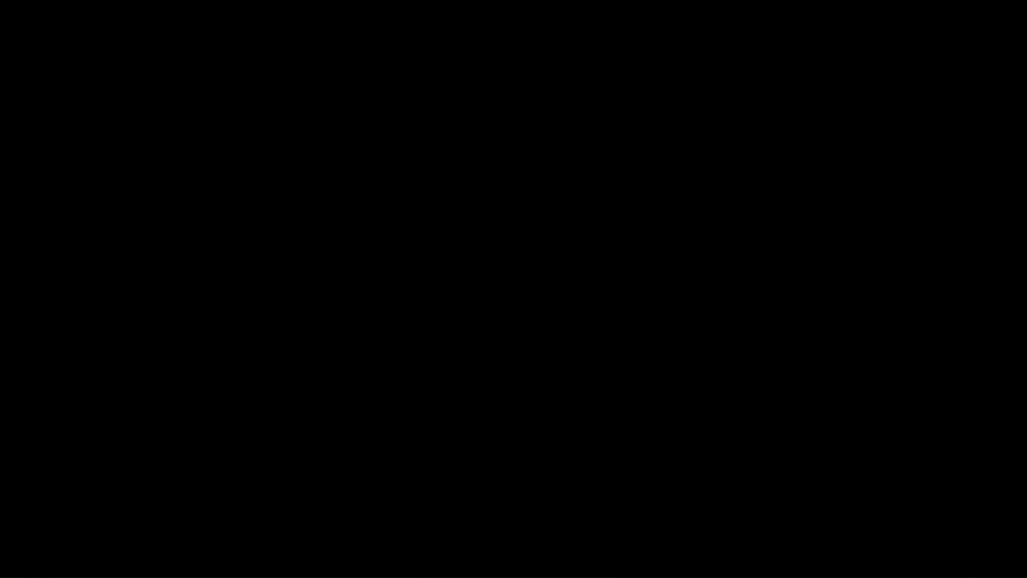
{"action": "left_click", "coordinate": [427, 331]}
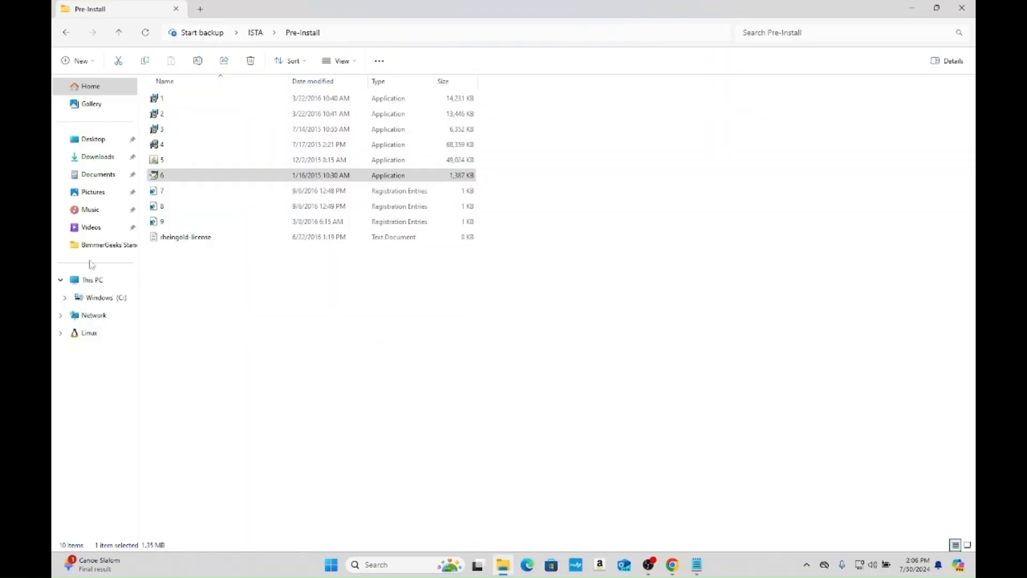
- Run the registration entries files 7, 8 and 9 in the Pre-Install folder, approving each one
{"action": "double_click", "coordinate": [227, 193]}
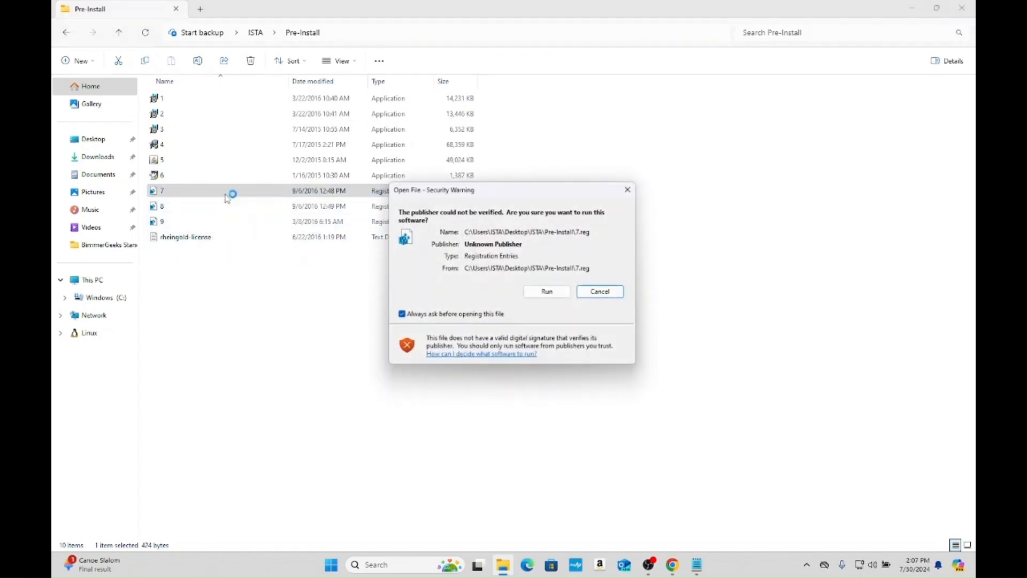
{"action": "left_click", "coordinate": [553, 291]}
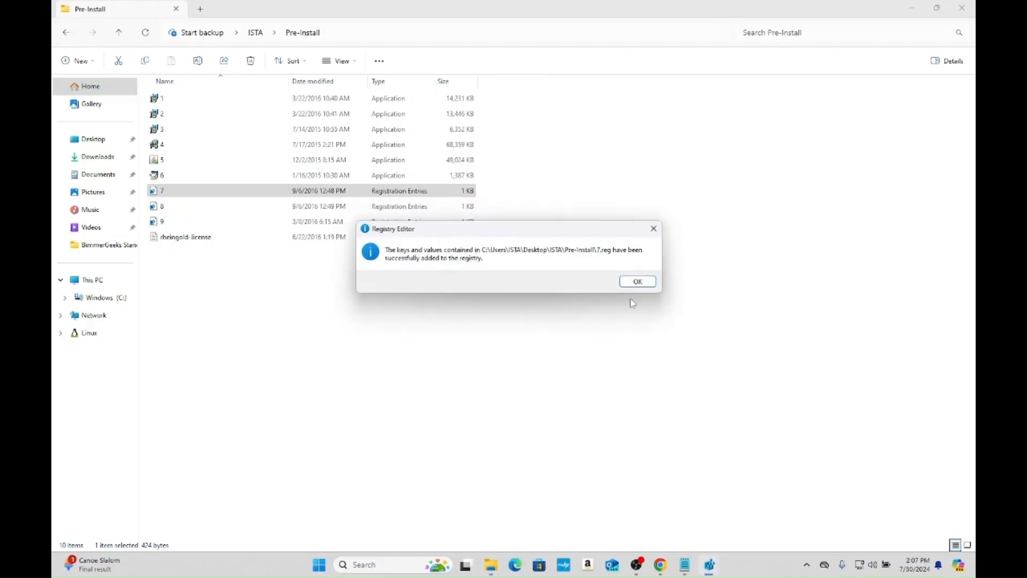
{"action": "left_click", "coordinate": [637, 284]}
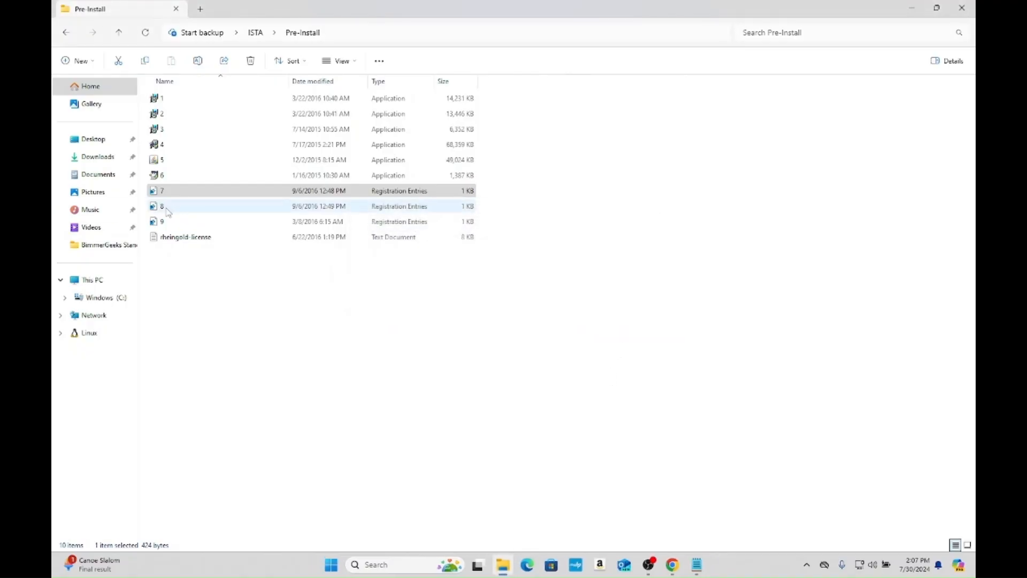
{"action": "left_click", "coordinate": [167, 212]}
{"action": "double_click", "coordinate": [198, 212]}
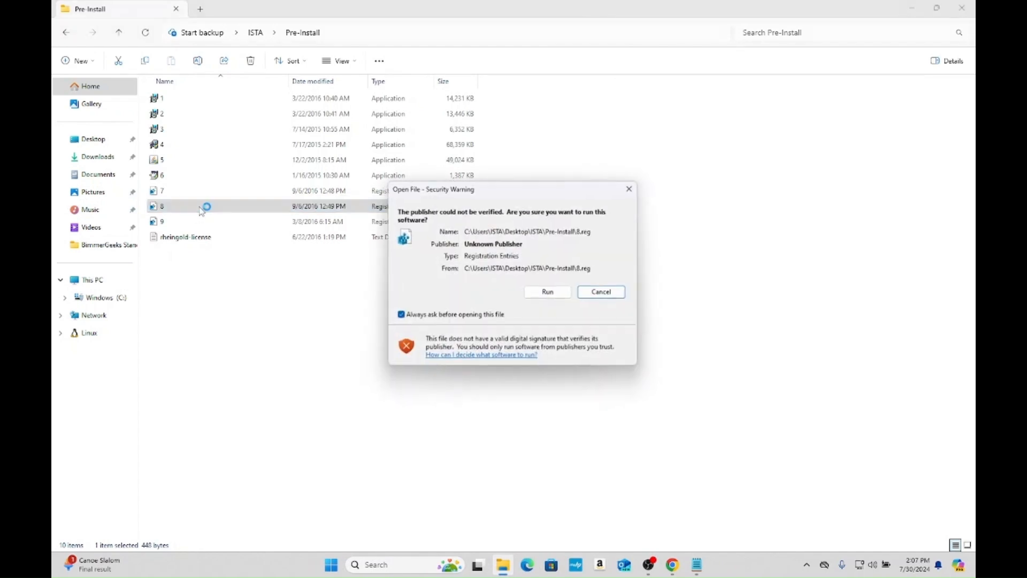
{"action": "left_click", "coordinate": [553, 291]}
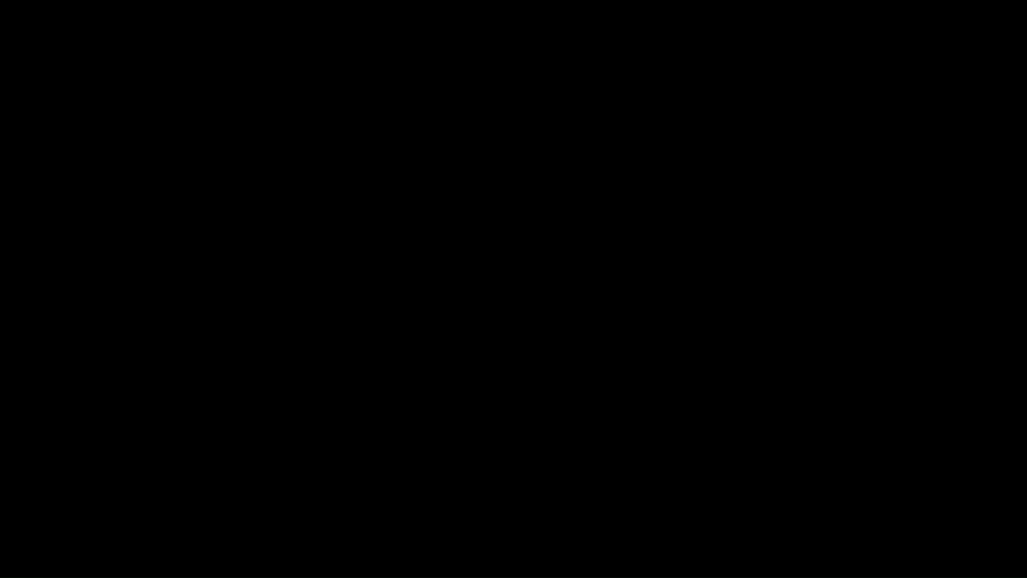
{"action": "left_click", "coordinate": [637, 283]}
{"action": "double_click", "coordinate": [250, 221]}
{"action": "left_click", "coordinate": [549, 293]}
{"action": "left_click", "coordinate": [630, 285]}
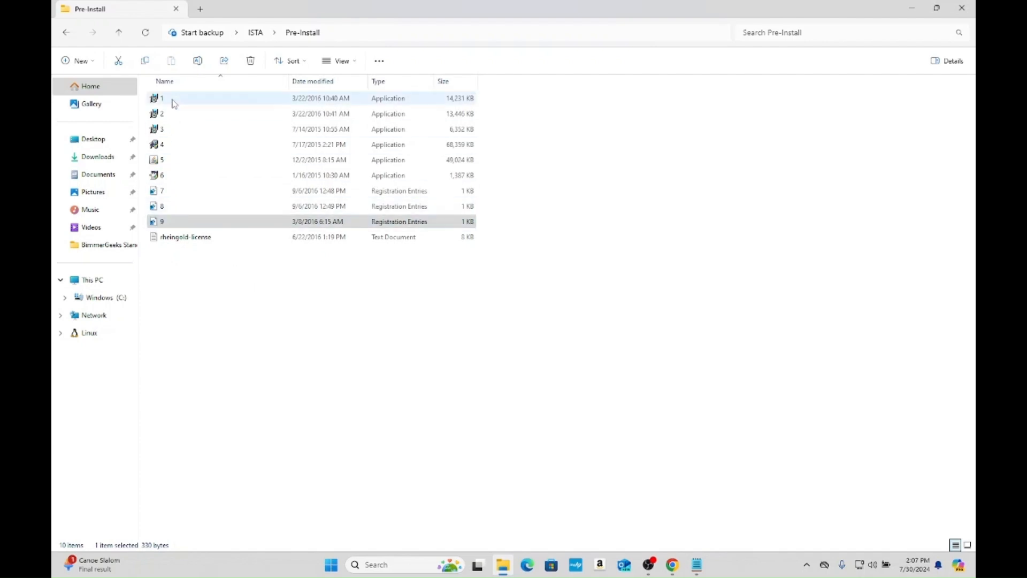
- Copy the Rheingold folder in the ISTA folder and open Program Files (x86) on drive C: in a separate File Explorer window
{"action": "left_click", "coordinate": [256, 33]}
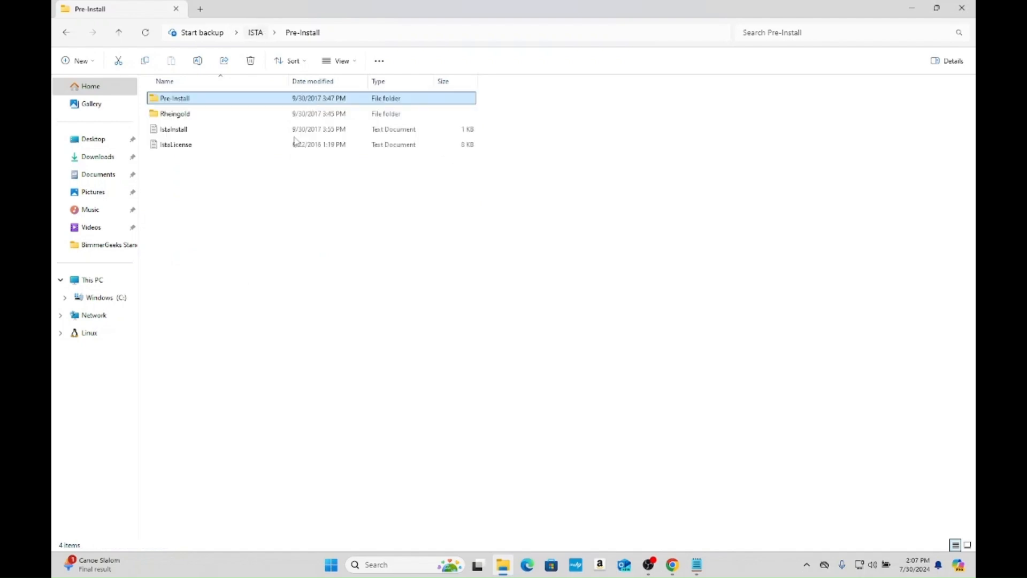
{"action": "left_click", "coordinate": [243, 113]}
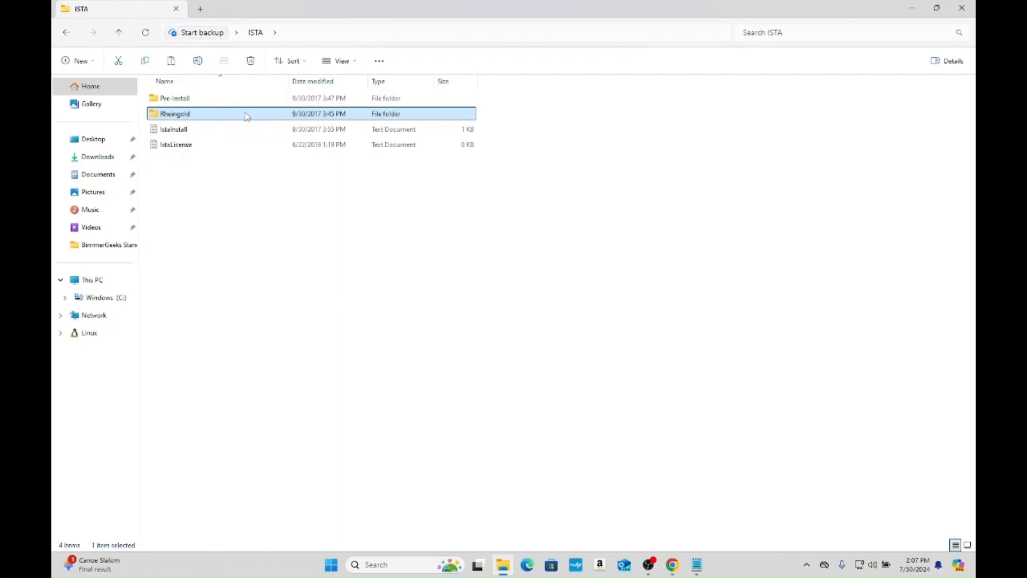
{"action": "right_click", "coordinate": [502, 565]}
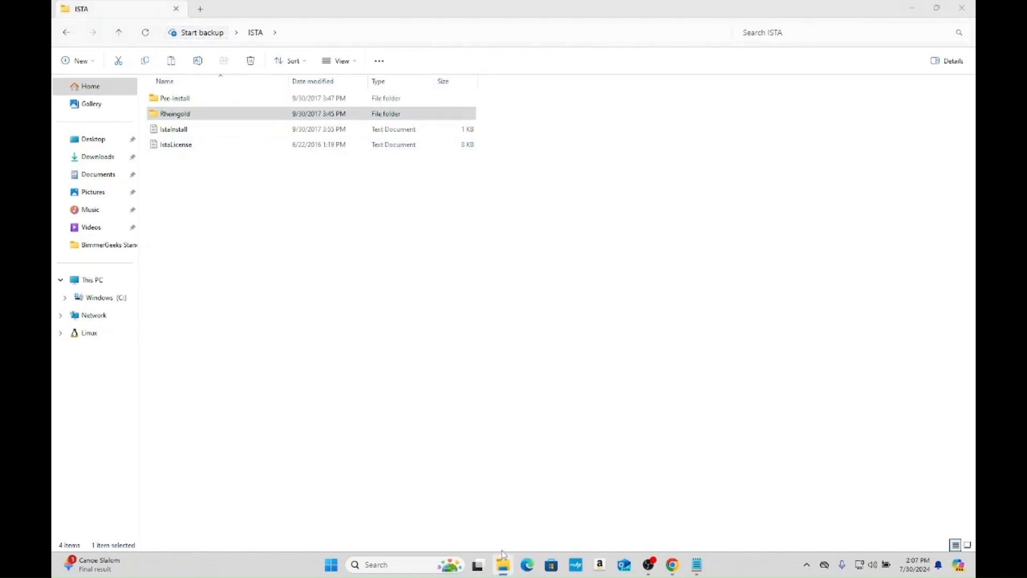
{"action": "left_click", "coordinate": [488, 500]}
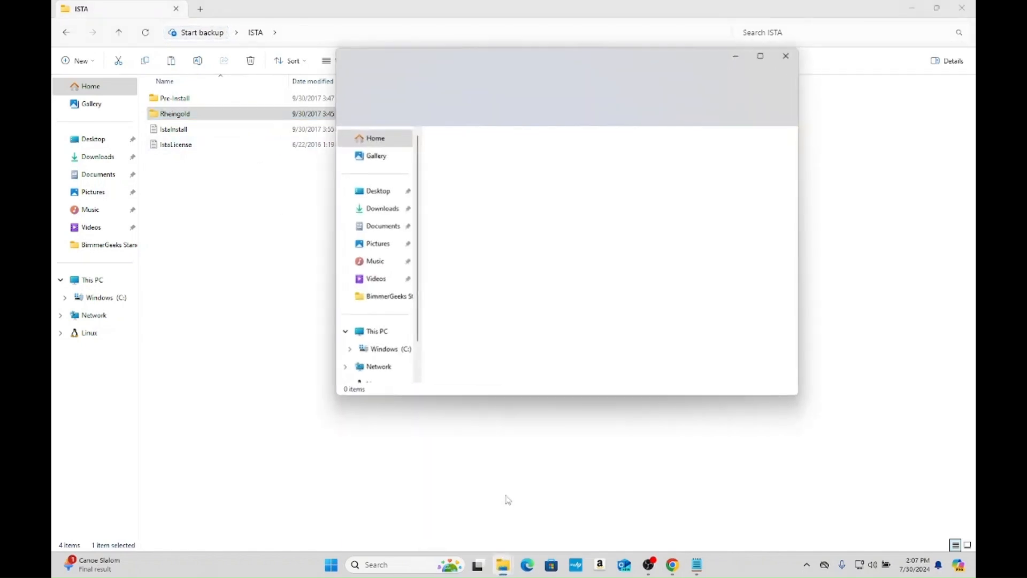
{"action": "left_click_drag", "start_coordinate": [614, 53], "coordinate": [686, 127]}
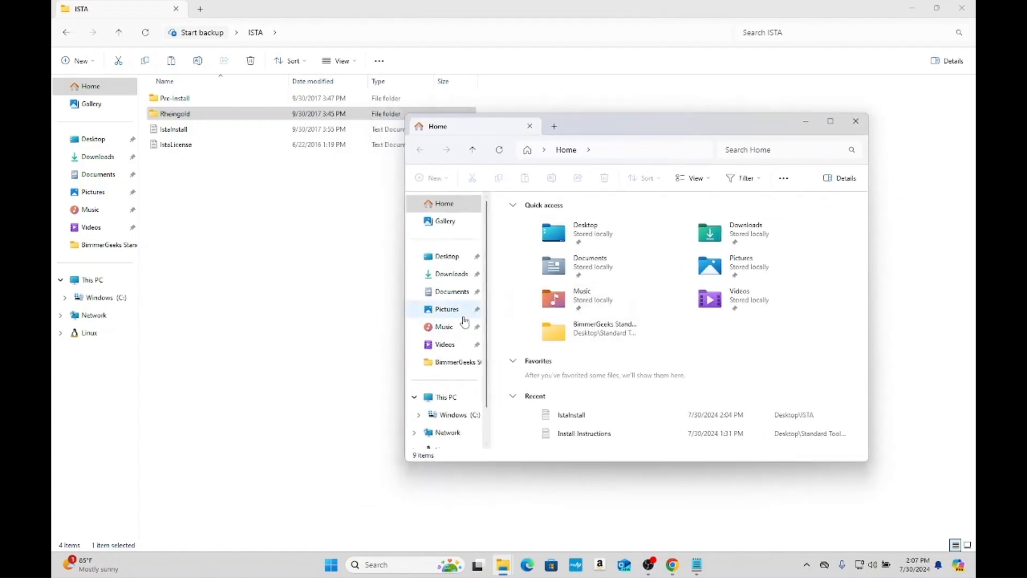
{"action": "left_click", "coordinate": [447, 398]}
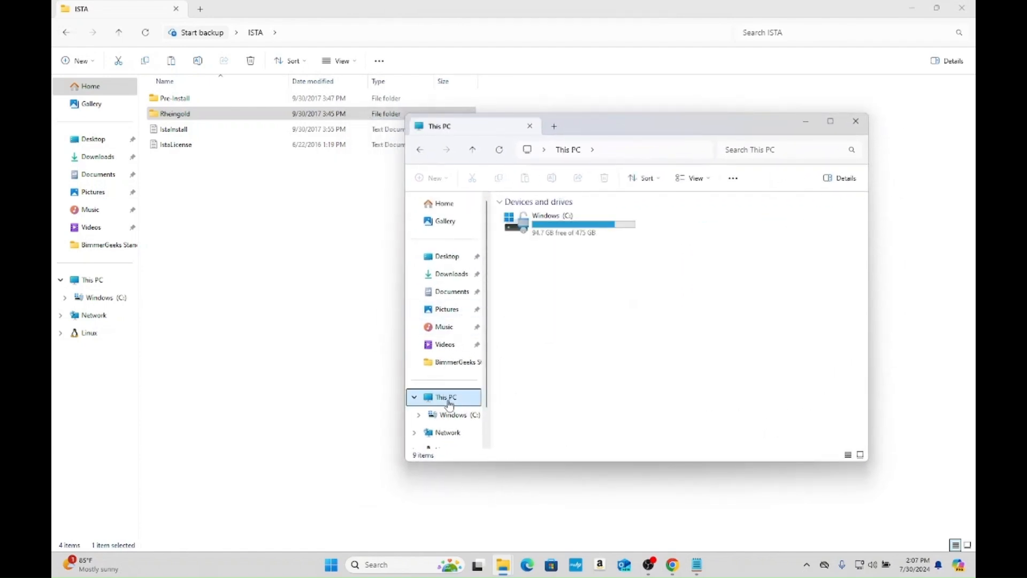
{"action": "double_click", "coordinate": [543, 229]}
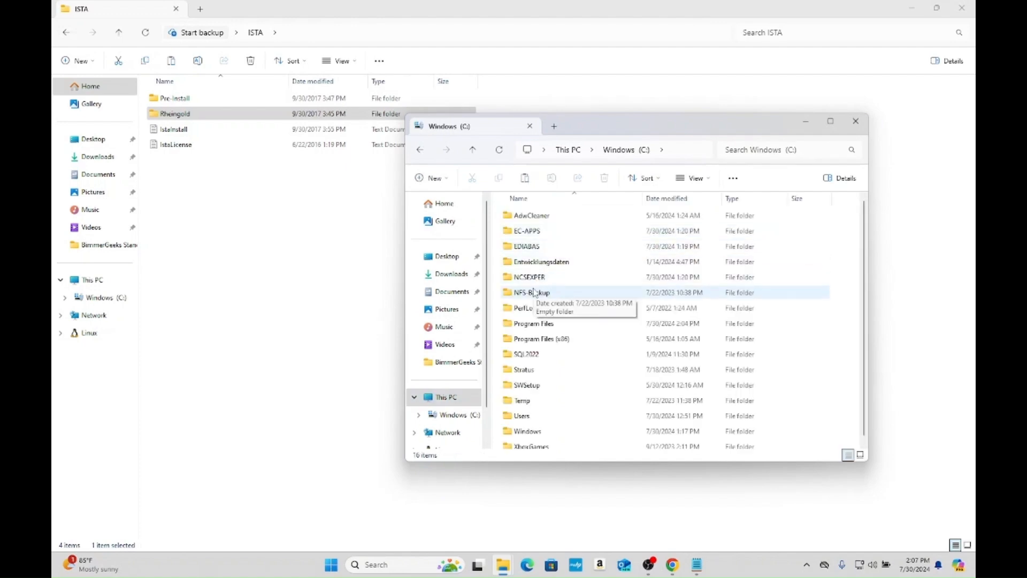
{"action": "double_click", "coordinate": [554, 340]}
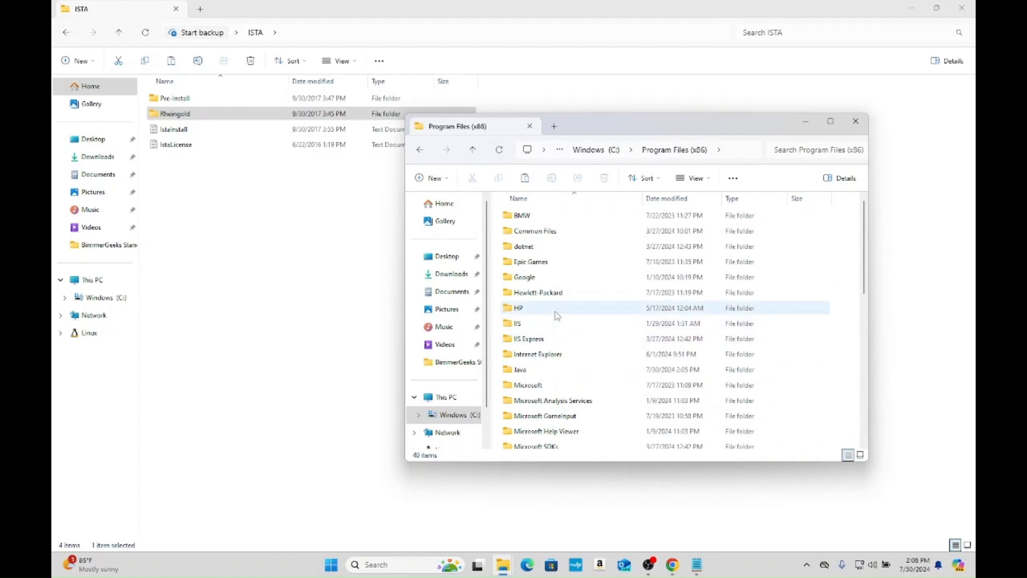
- Check the existing Rheingold folder in Program Files (x86) and transfer the Rheingold folder from ISTA into Program Files (x86)
{"action": "scroll", "coordinate": [556, 321], "scroll_direction": "down", "scroll_amount": 6}
{"action": "scroll", "coordinate": [552, 349], "scroll_direction": "down", "scroll_amount": 3}
{"action": "scroll", "coordinate": [552, 356], "scroll_direction": "up", "scroll_amount": 3}
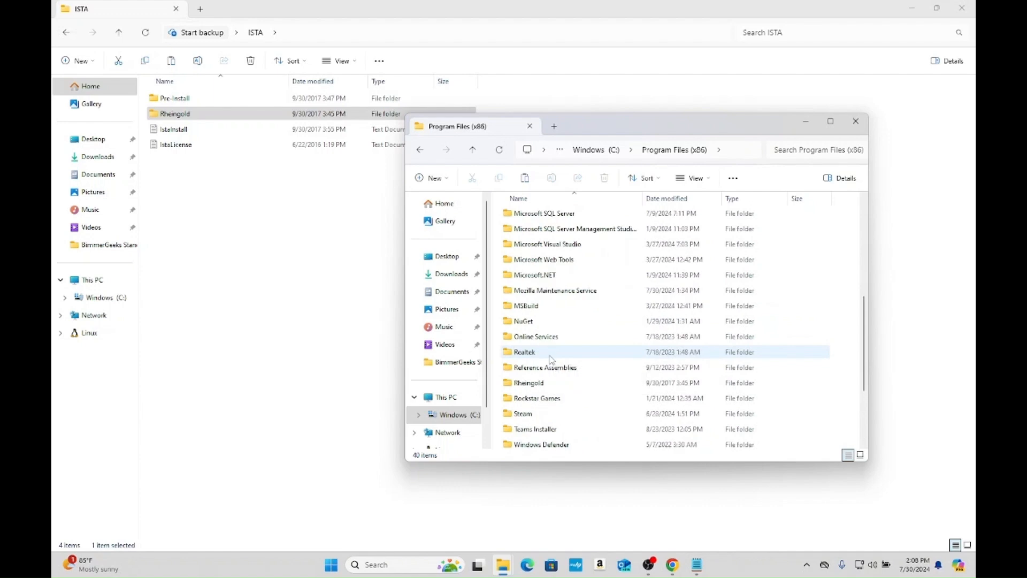
{"action": "double_click", "coordinate": [548, 382]}
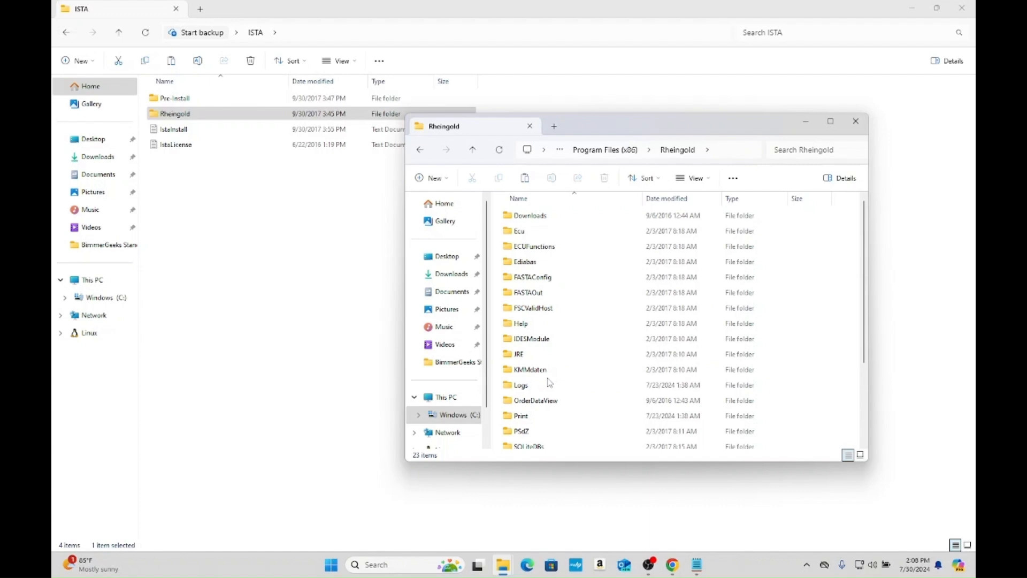
{"action": "key", "text": "alt+Left"}
{"action": "left_click_drag", "start_coordinate": [250, 122], "coordinate": [823, 236]}
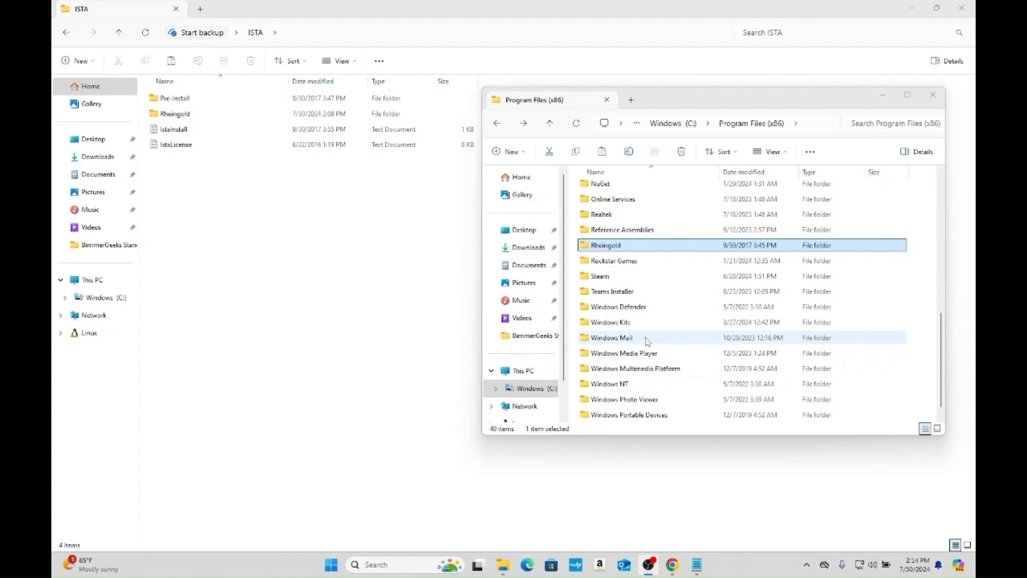
- Open the Release folder under TesterGUI\bin in the Rheingold folder of Program Files (x86)
{"action": "double_click", "coordinate": [675, 248]}
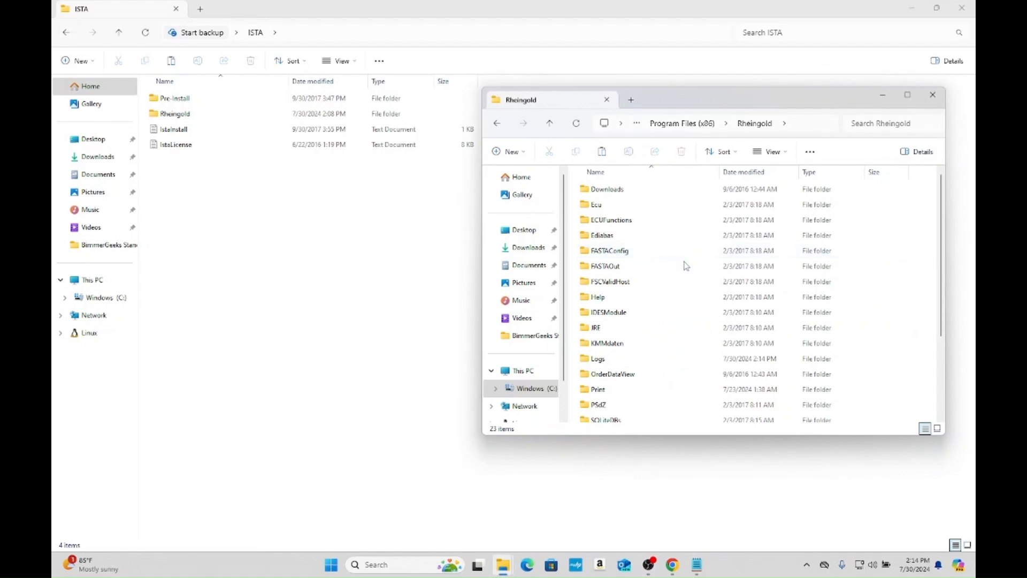
{"action": "scroll", "coordinate": [682, 296], "scroll_direction": "down", "scroll_amount": 2}
{"action": "scroll", "coordinate": [682, 295], "scroll_direction": "down", "scroll_amount": 1}
{"action": "double_click", "coordinate": [683, 354]}
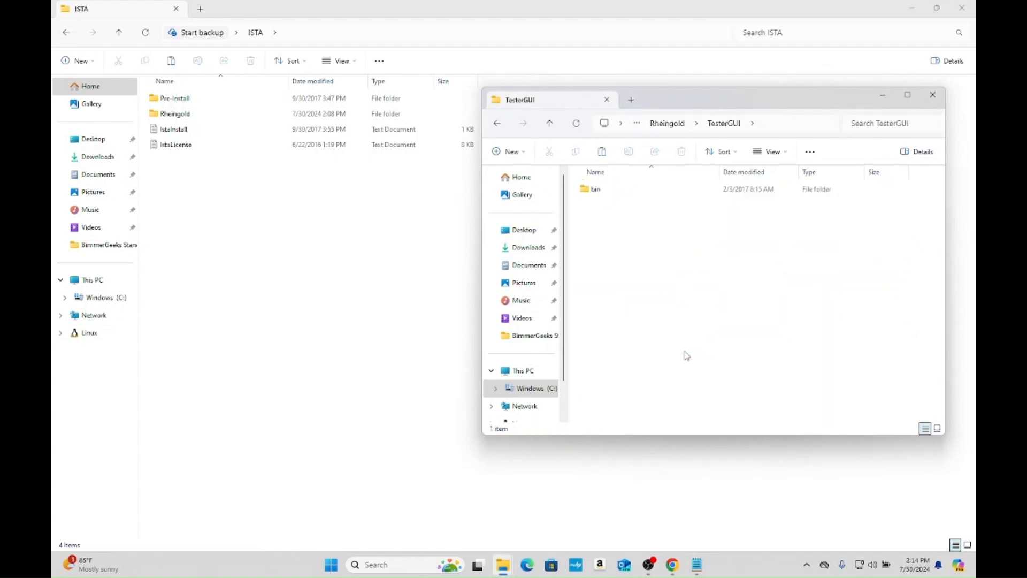
{"action": "double_click", "coordinate": [664, 198]}
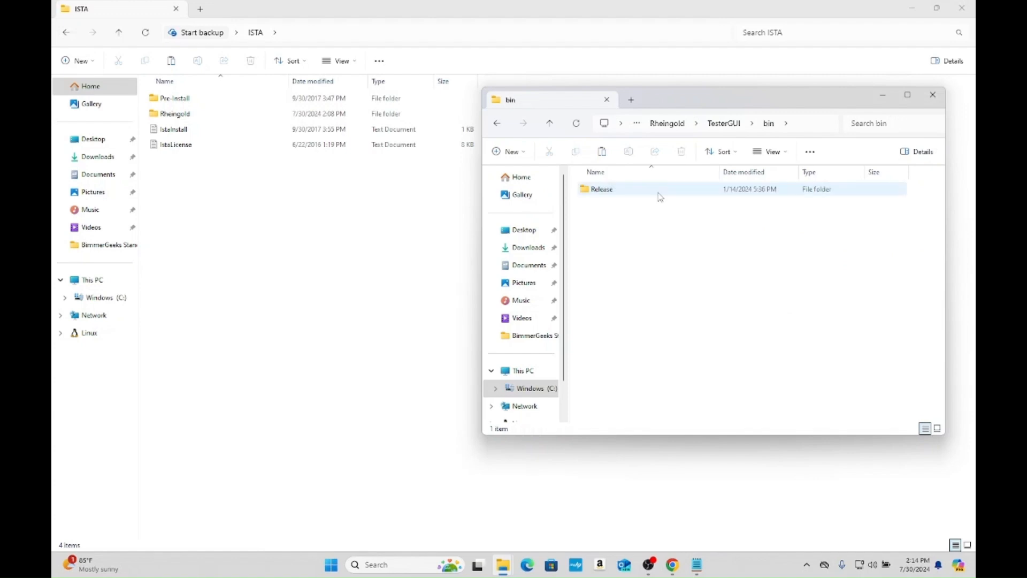
{"action": "double_click", "coordinate": [662, 197]}
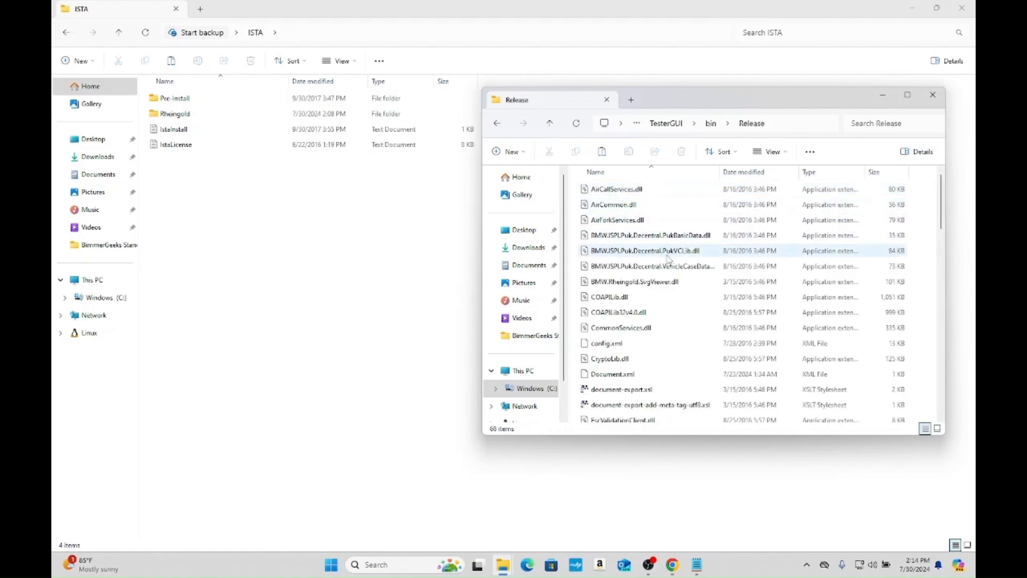
- Create a desktop shortcut for the ISTAGui application in the Release folder and minimize that File Explorer window
{"action": "scroll", "coordinate": [669, 268], "scroll_direction": "down", "scroll_amount": 4}
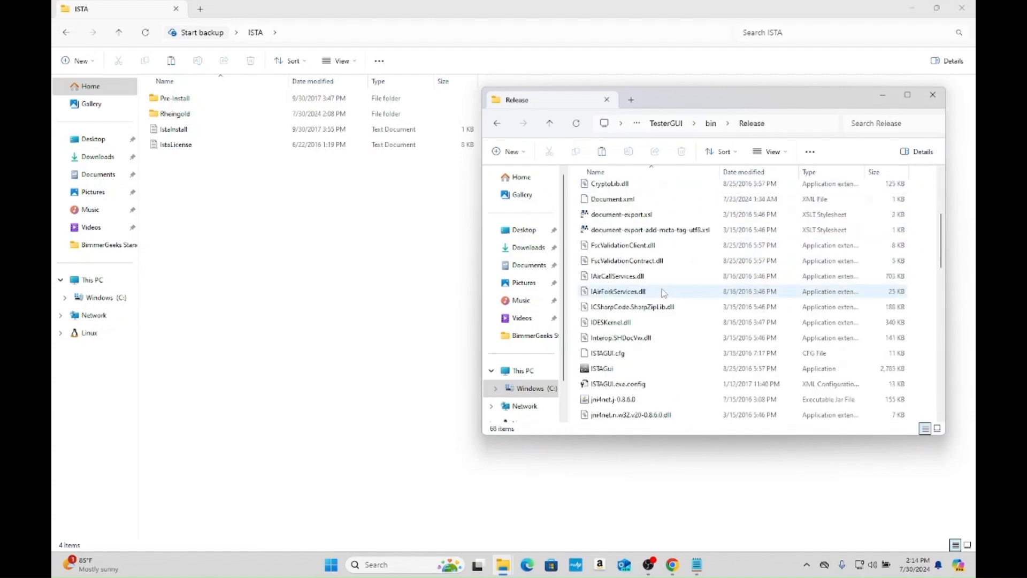
{"action": "left_click", "coordinate": [662, 369]}
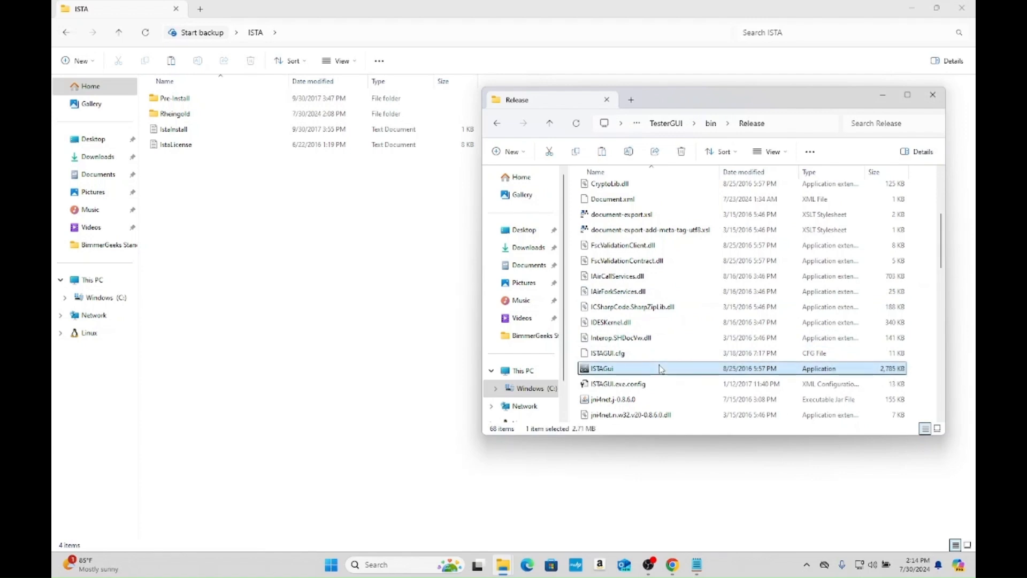
{"action": "right_click", "coordinate": [662, 369]}
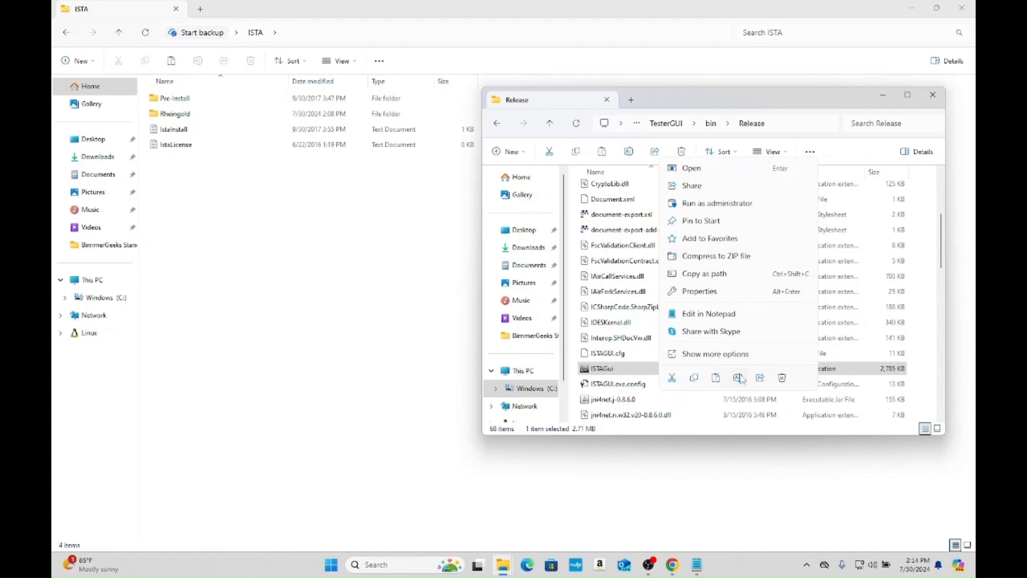
{"action": "left_click", "coordinate": [700, 354]}
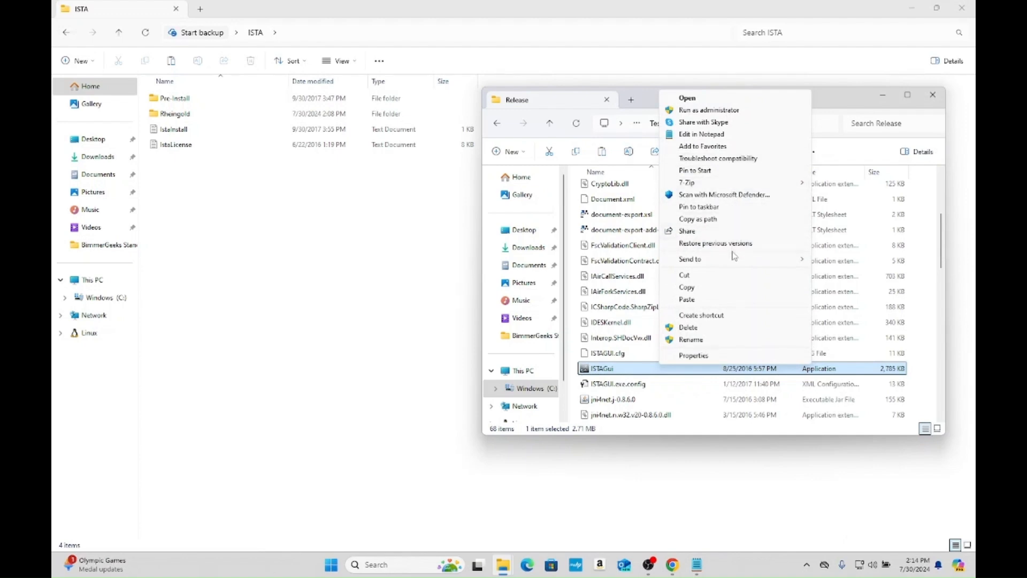
{"action": "left_click", "coordinate": [730, 315]}
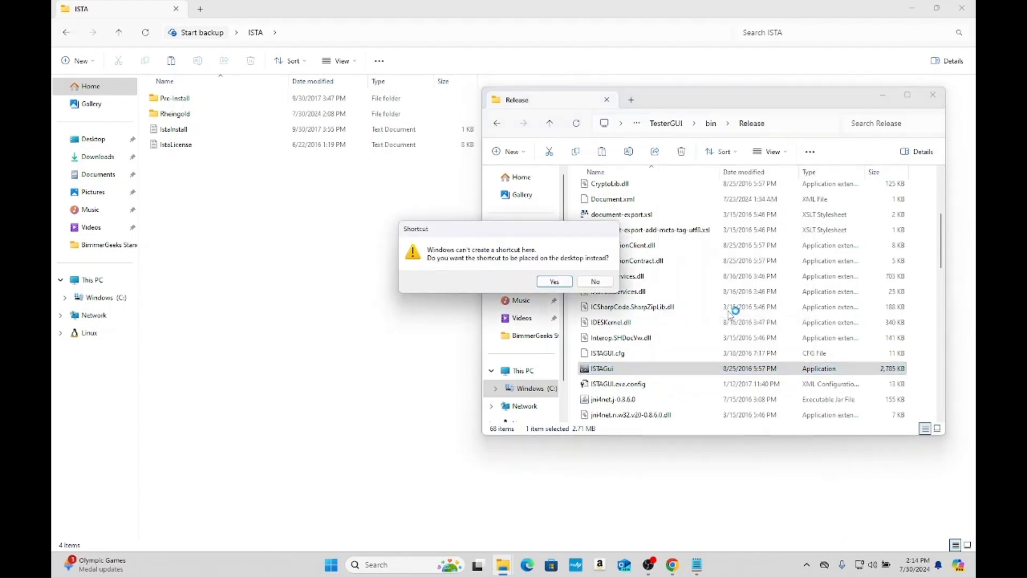
{"action": "left_click", "coordinate": [555, 282]}
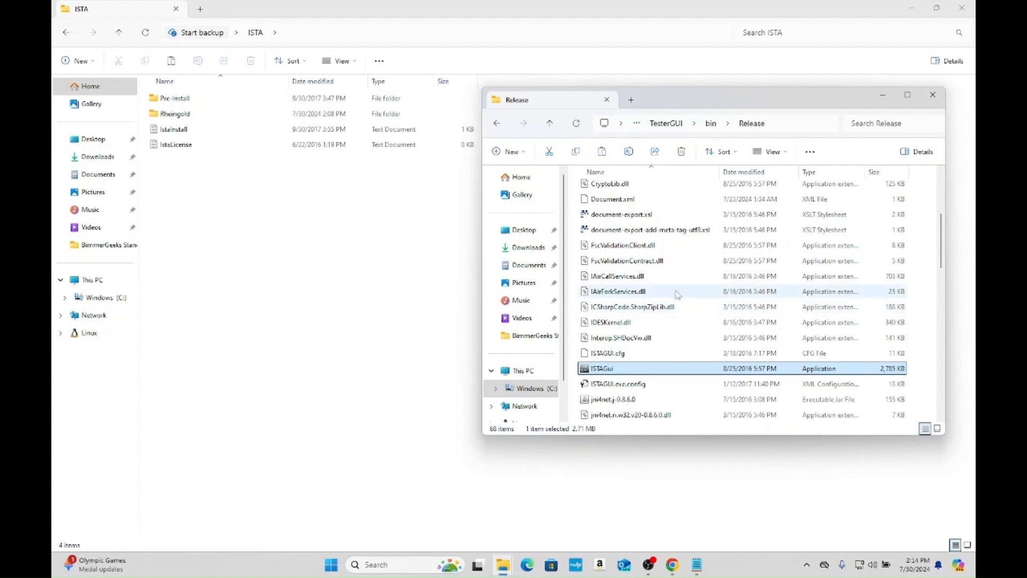
{"action": "left_click", "coordinate": [878, 97]}
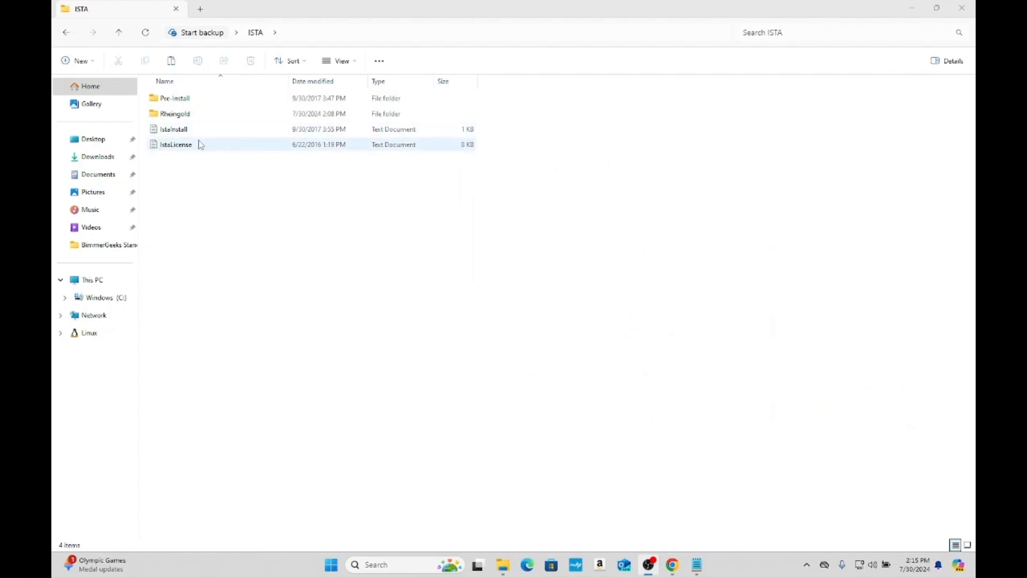
- Copy the entire text of the IstaLicense file in the ISTA folder and minimize the open windows to reach the desktop
{"action": "left_click", "coordinate": [263, 39]}
{"action": "double_click", "coordinate": [217, 145]}
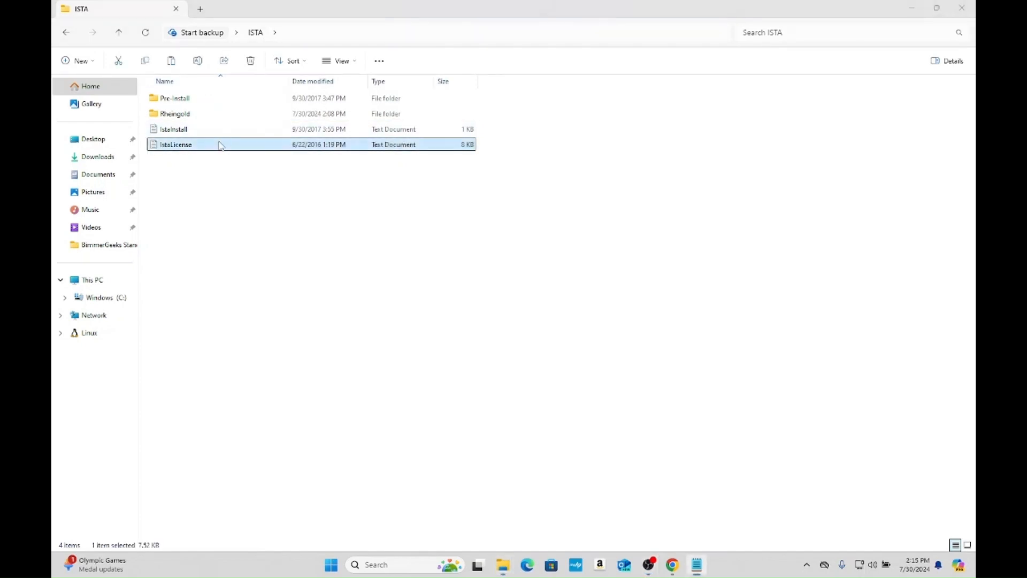
{"action": "key", "text": "ctrl+a"}
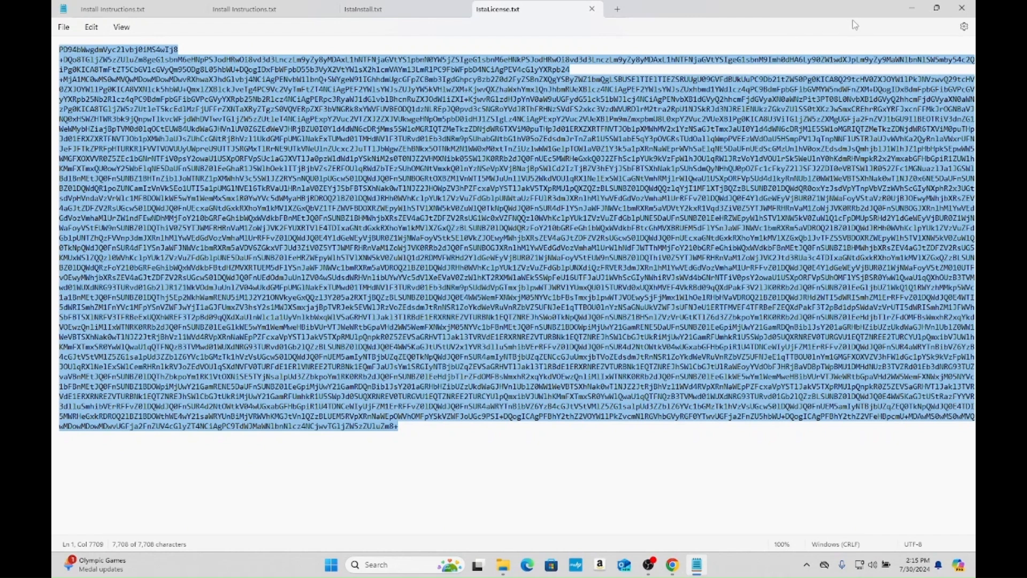
{"action": "left_click", "coordinate": [910, 3]}
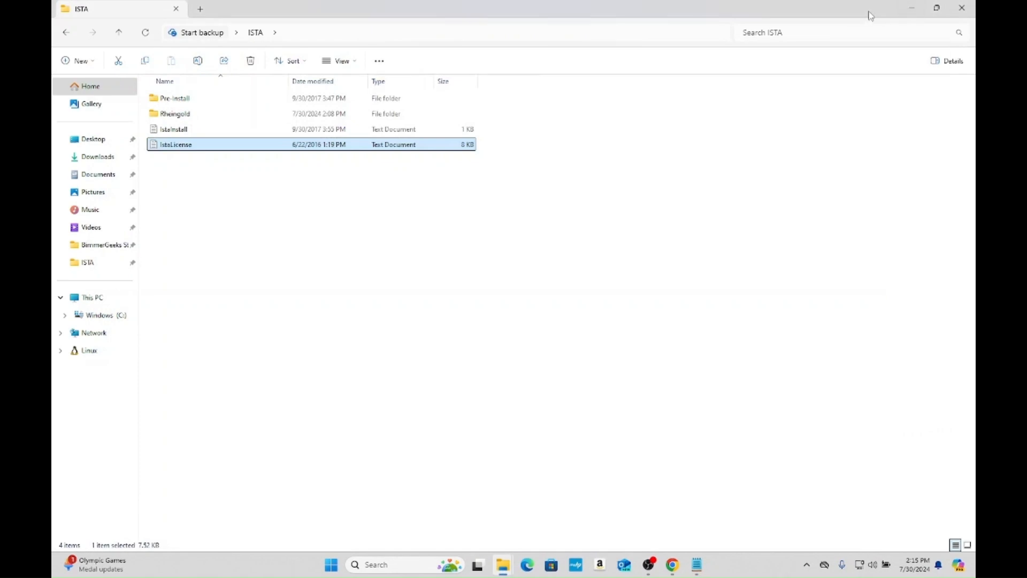
{"action": "left_click", "coordinate": [911, 7]}
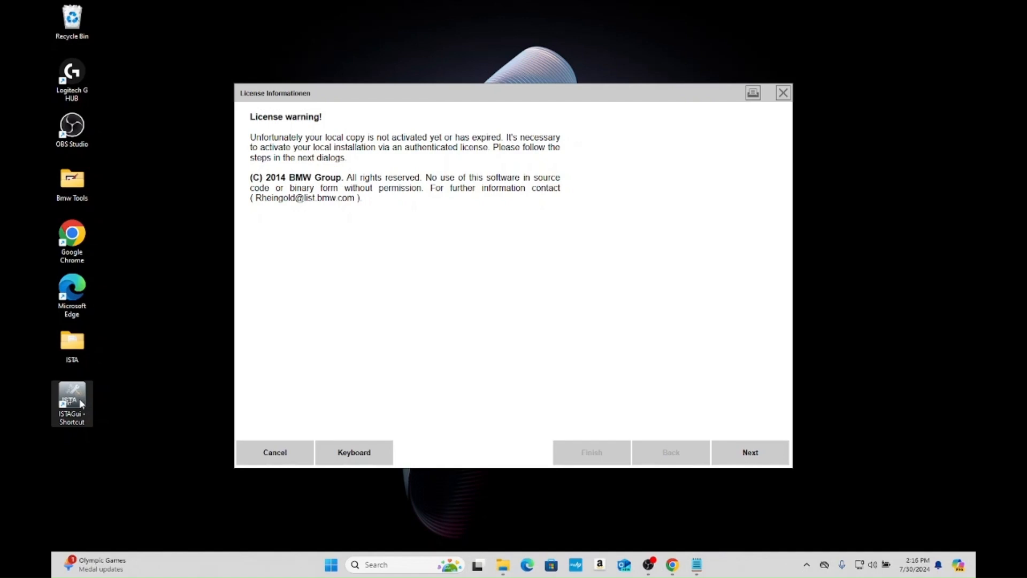
- Close the License Informationen window and relaunch ISTAGui from its desktop shortcut as administrator
{"action": "left_click", "coordinate": [782, 93]}
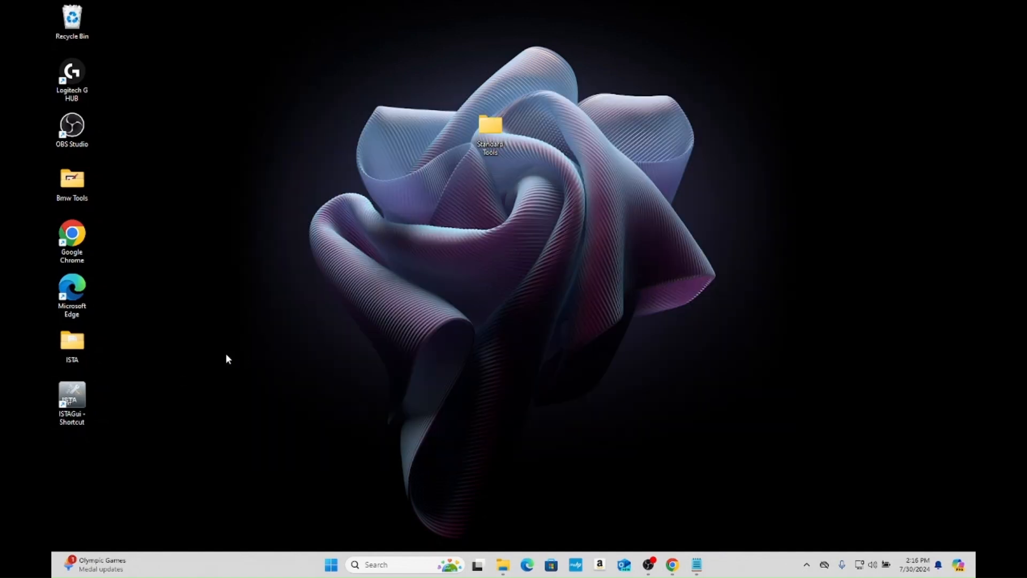
{"action": "right_click", "coordinate": [82, 390]}
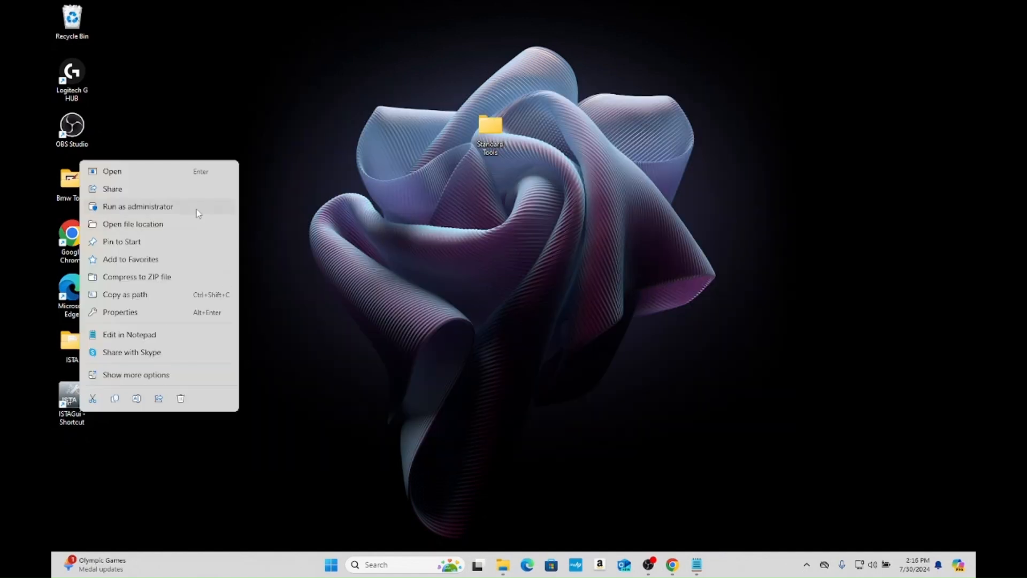
{"action": "left_click", "coordinate": [138, 207]}
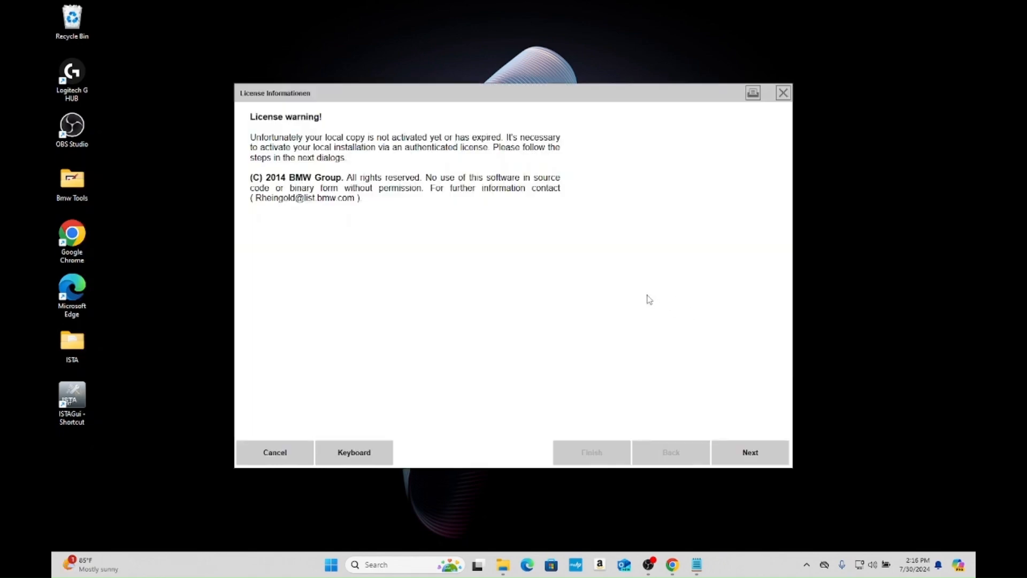
- Proceed through the license wizard with the default contact details, paste the copied license key into the License field and submit it
{"action": "left_click", "coordinate": [750, 454]}
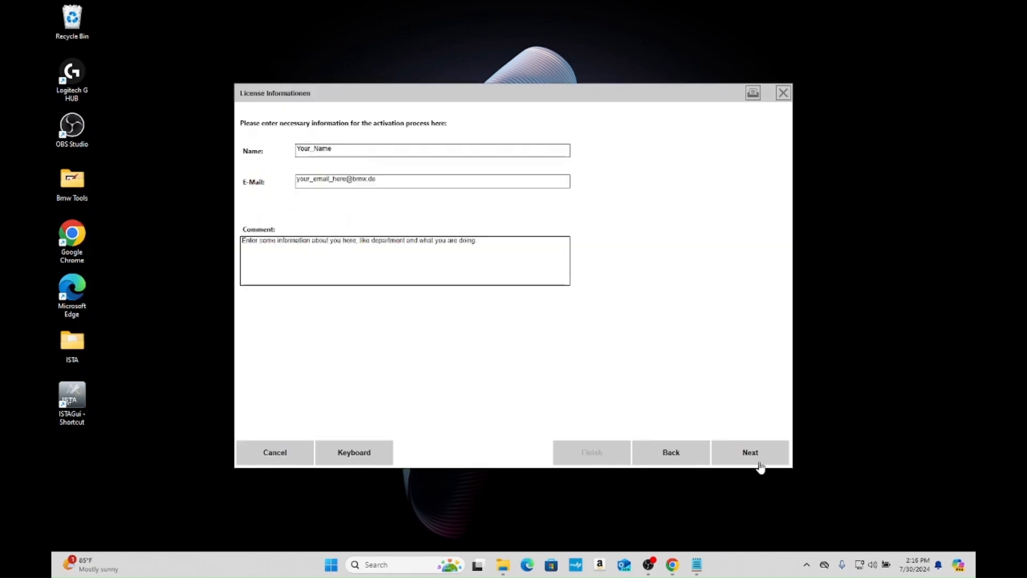
{"action": "left_click", "coordinate": [759, 465]}
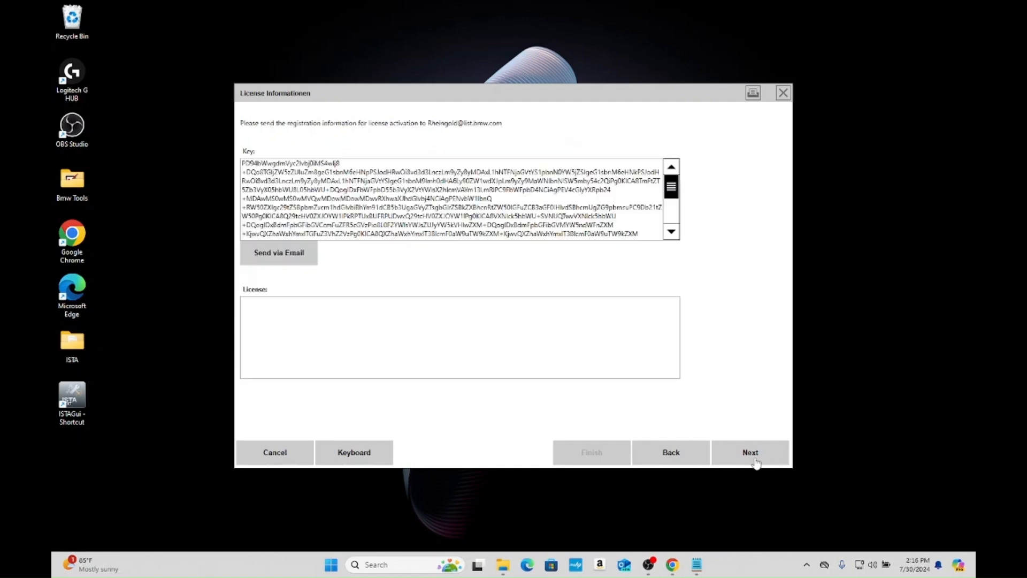
{"action": "left_click", "coordinate": [481, 324]}
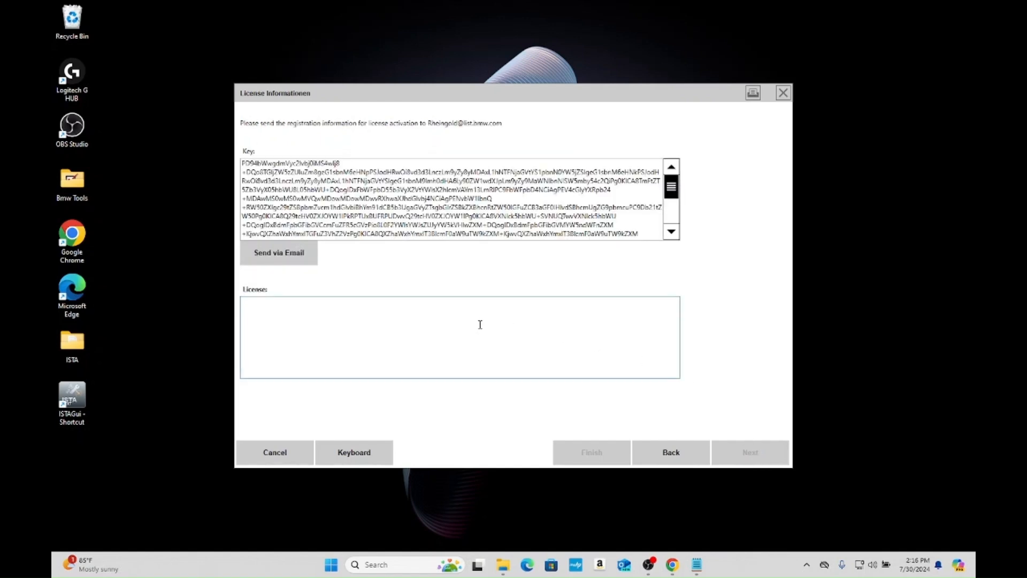
{"action": "key", "text": "ctrl+v"}
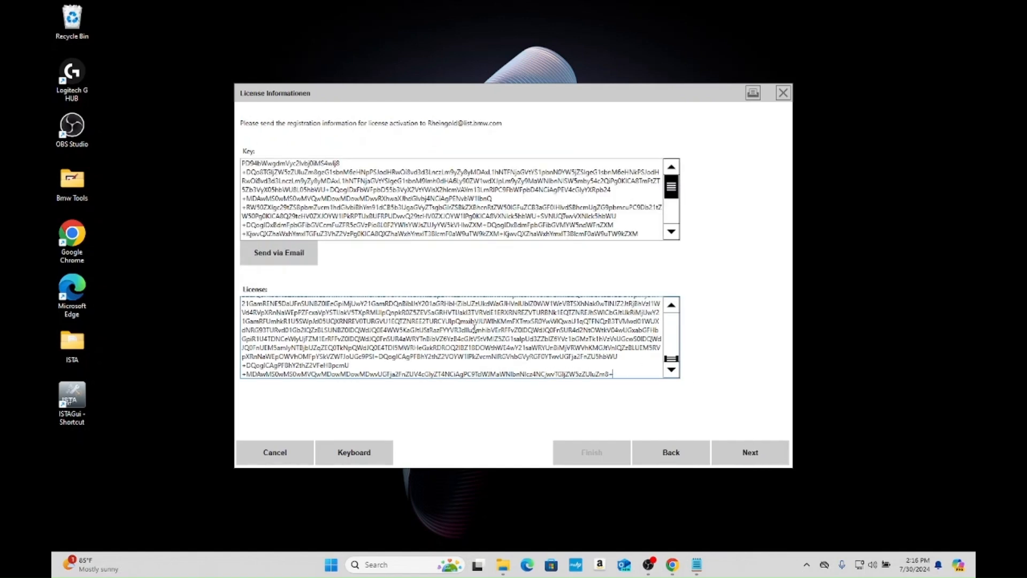
{"action": "left_click", "coordinate": [759, 449]}
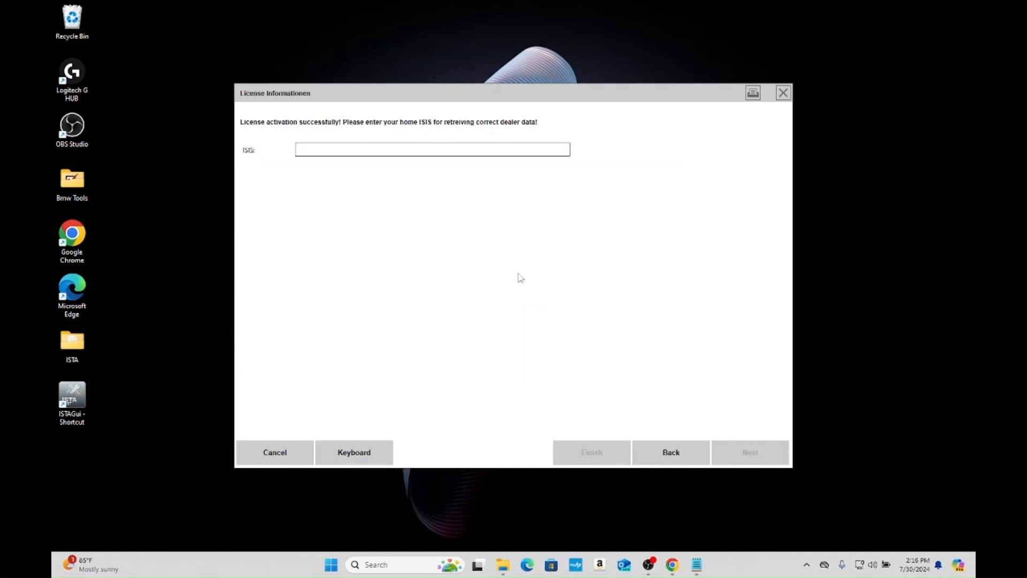
- Enter 1 as the home ISIS, finish the license activation and acknowledge the dealer data warning
{"action": "left_click", "coordinate": [424, 154]}
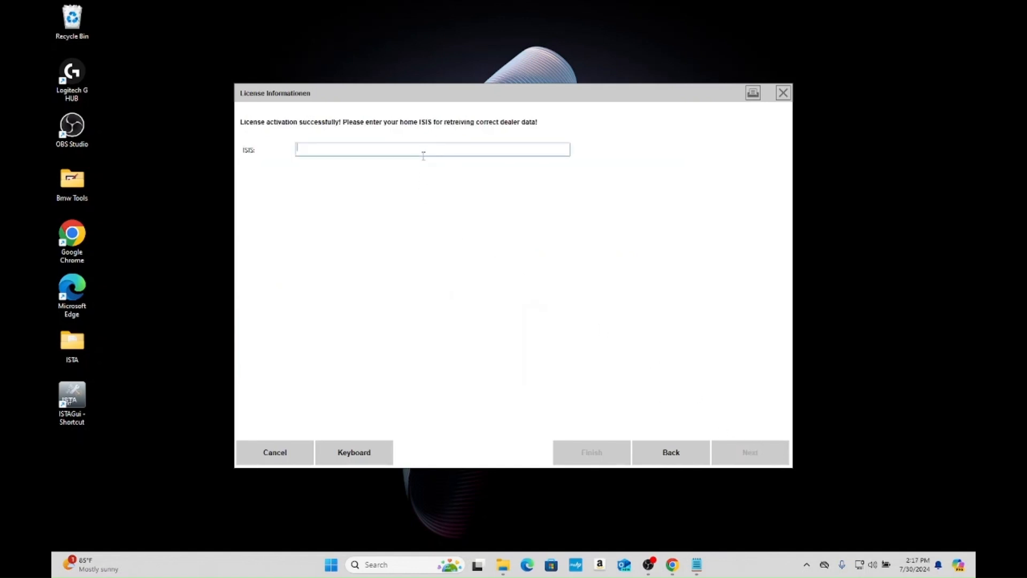
{"action": "type", "text": "1"}
{"action": "left_click", "coordinate": [584, 463]}
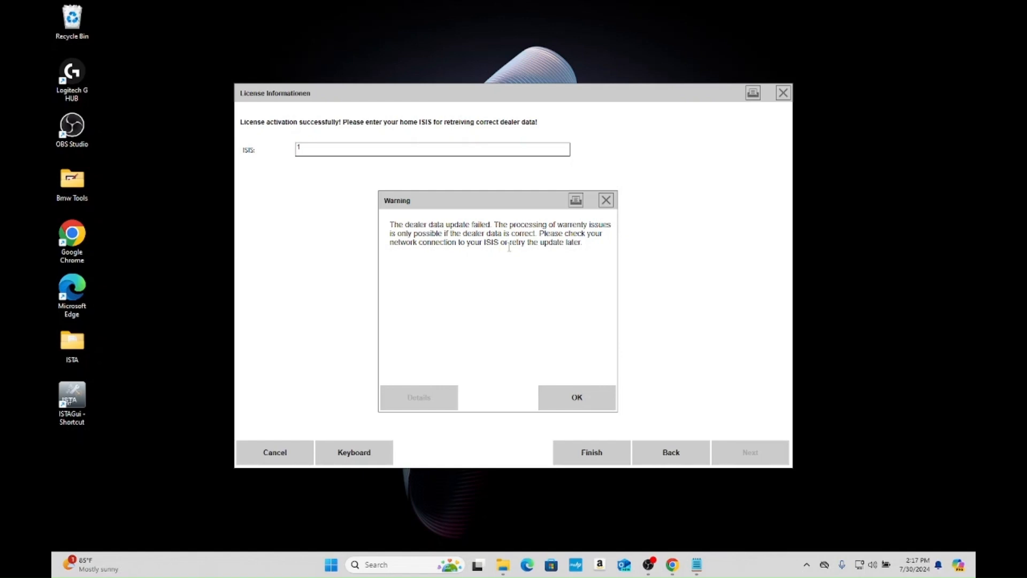
{"action": "left_click", "coordinate": [589, 394]}
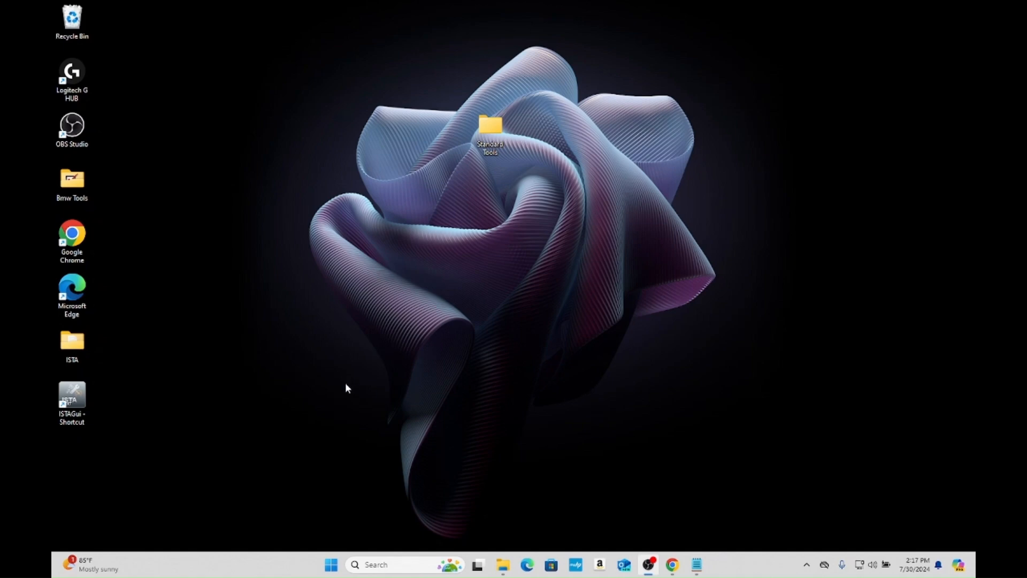
- Run the ISTAGui desktop shortcut as administrator
{"action": "right_click", "coordinate": [85, 390]}
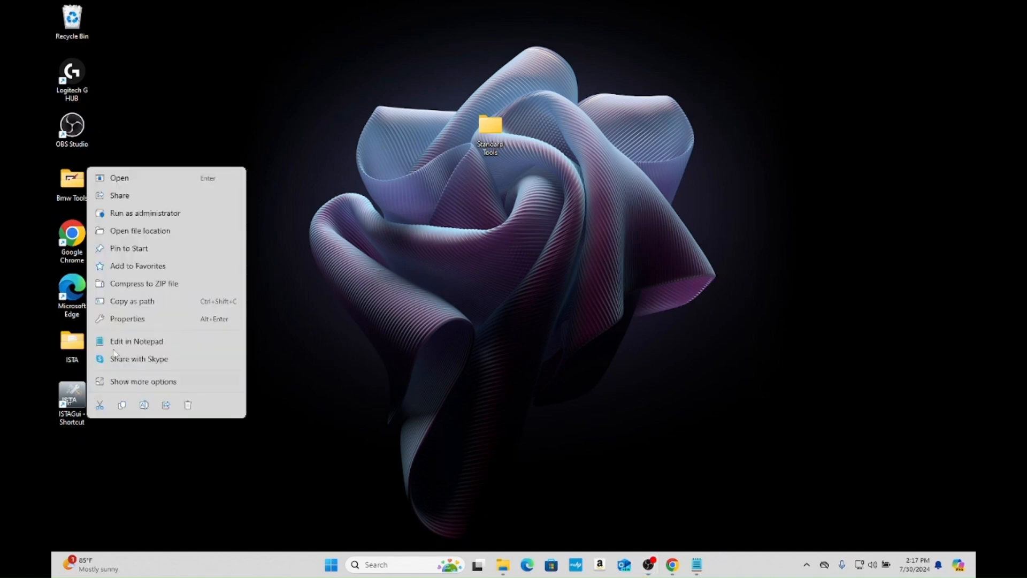
{"action": "left_click", "coordinate": [174, 214]}
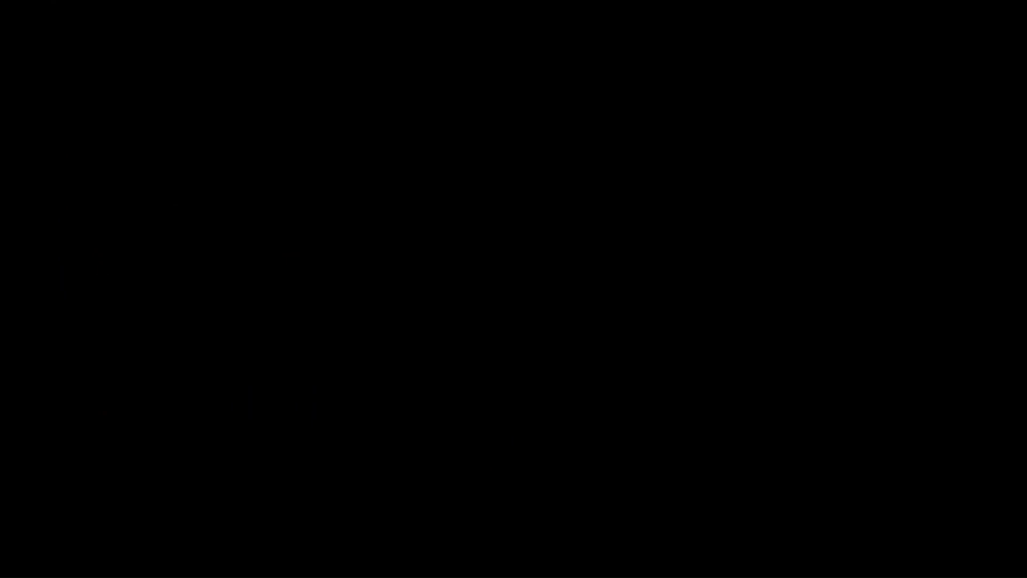